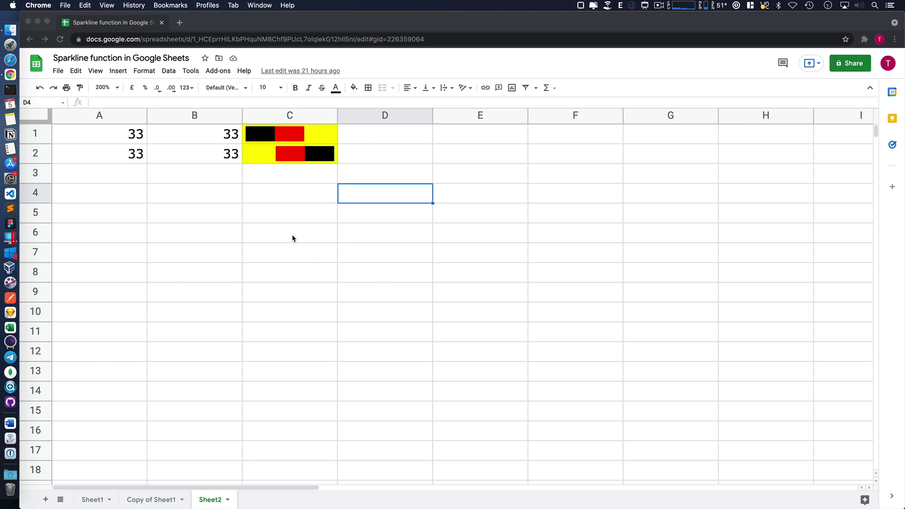
# - Select cell C4, then C5, in the sparkline sheet
pyautogui.click(290, 196)
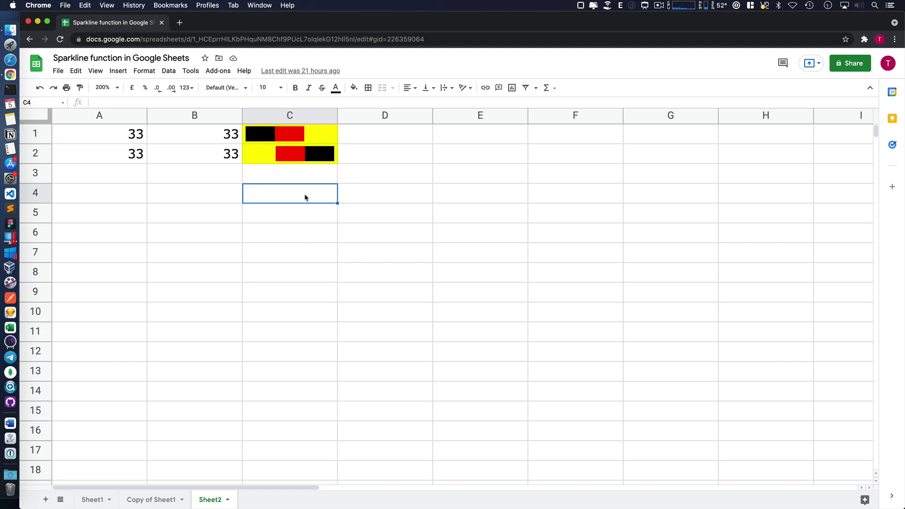
pyautogui.click(297, 218)
pyautogui.click(300, 193)
pyautogui.click(299, 214)
pyautogui.click(299, 196)
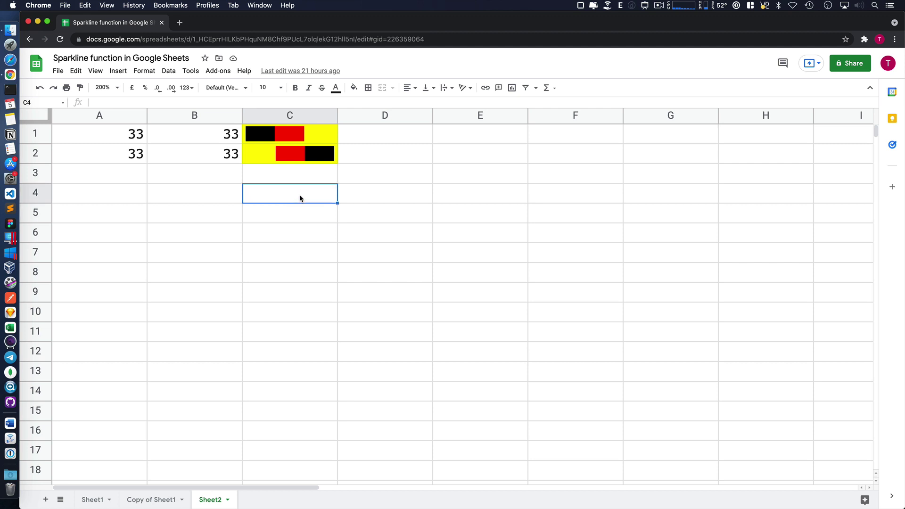
pyautogui.click(304, 220)
pyautogui.click(302, 200)
pyautogui.click(300, 213)
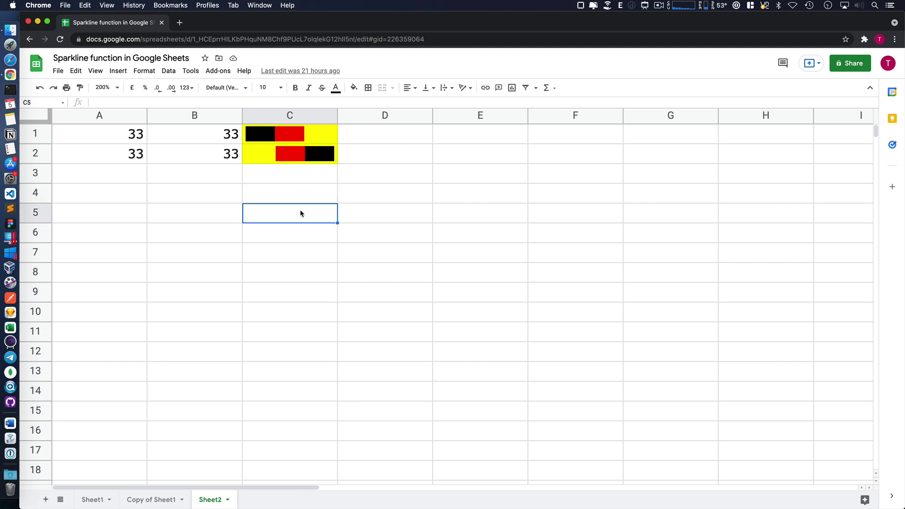
# - Enter 40 in cell A5 and move to B5 beside it
pyautogui.click(100, 207)
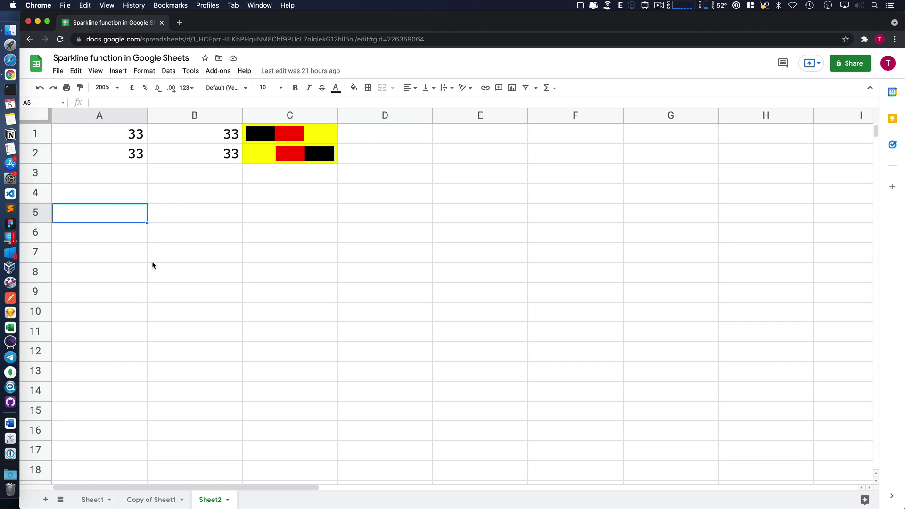
pyautogui.write('40')
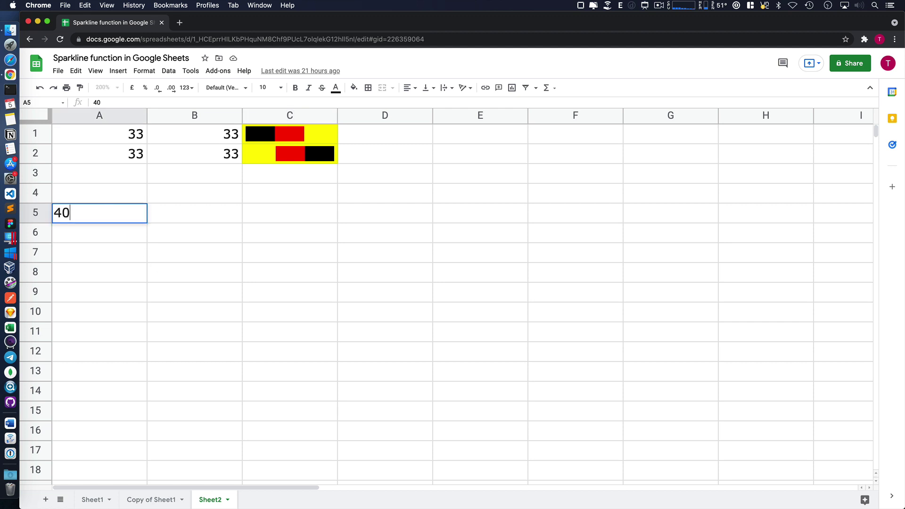
pyautogui.press('Return')
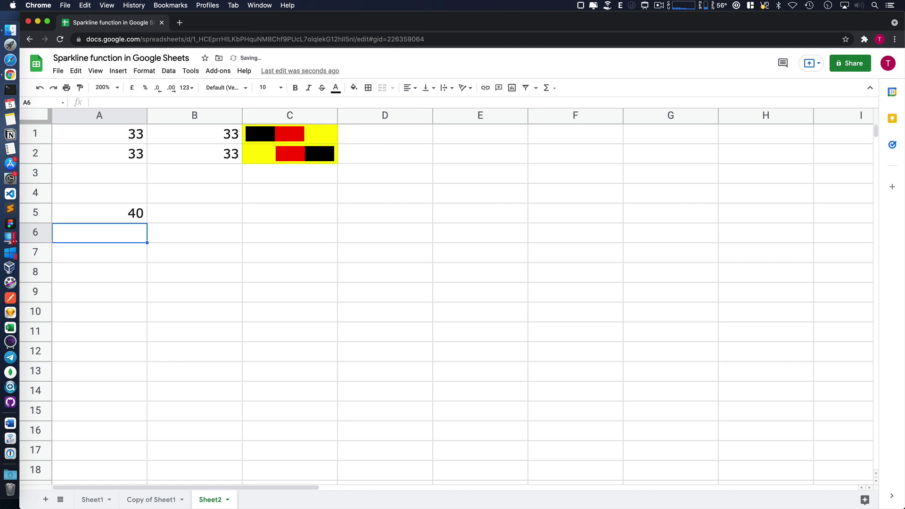
pyautogui.press('Right')
pyautogui.press('Up')
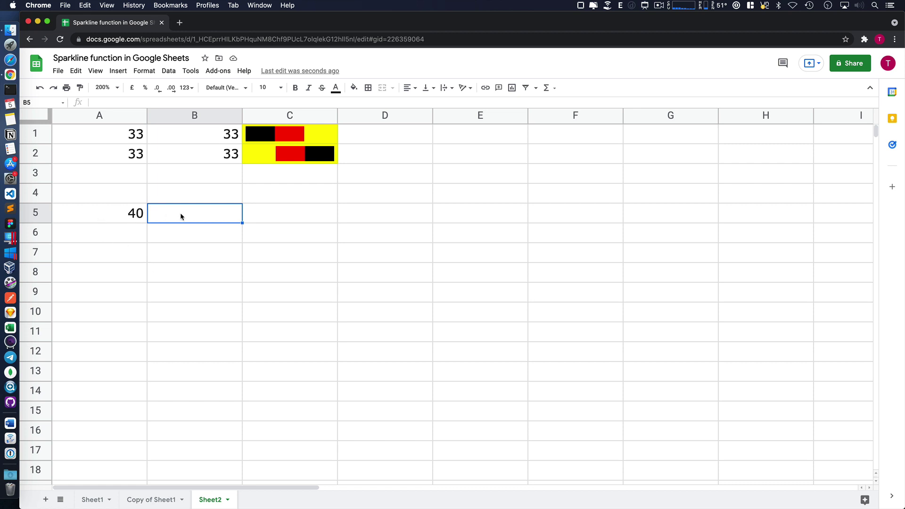
# - Start =SPARKLINE( in B5 and expand the function's full help with example and arguments
pyautogui.write('=')
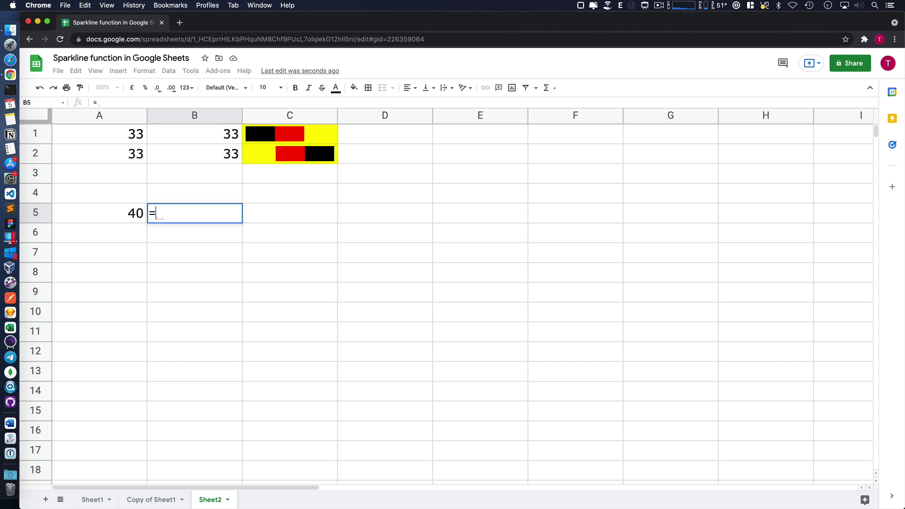
pyautogui.write('spar')
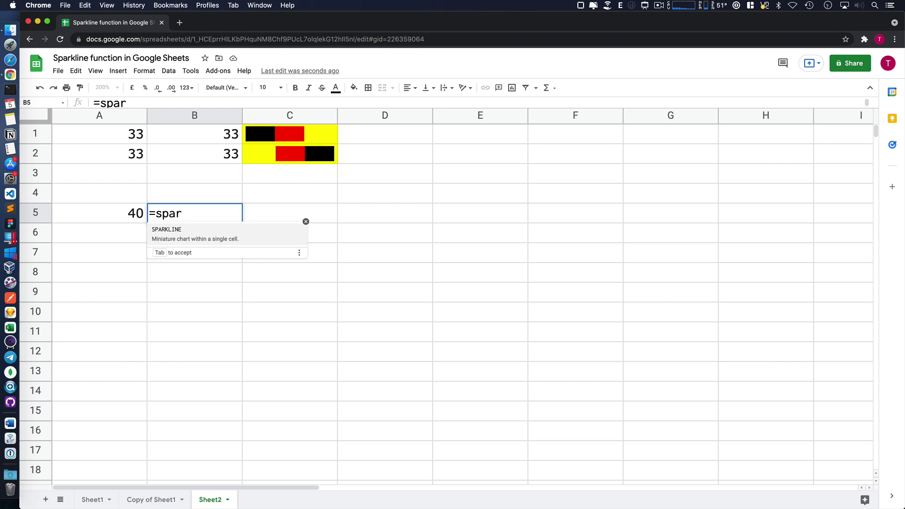
pyautogui.press('Tab')
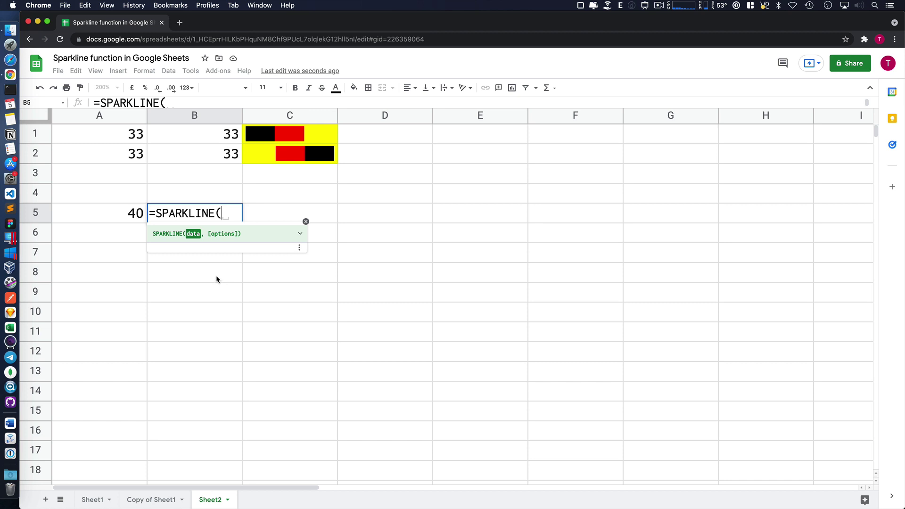
pyautogui.click(205, 236)
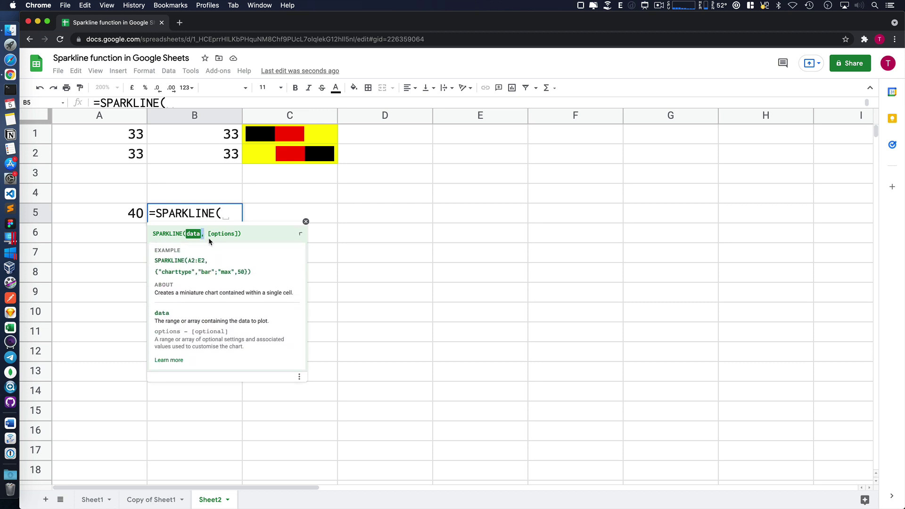
pyautogui.click(202, 236)
pyautogui.click(201, 236)
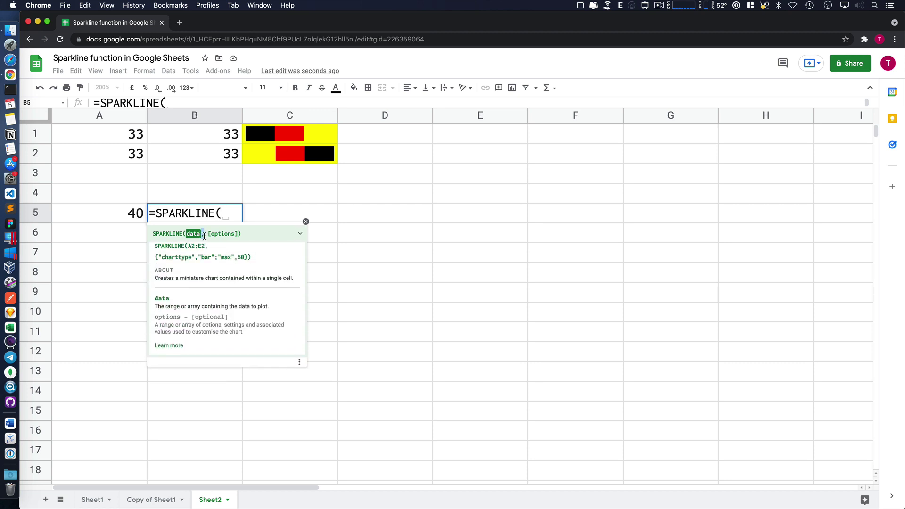
pyautogui.click(208, 239)
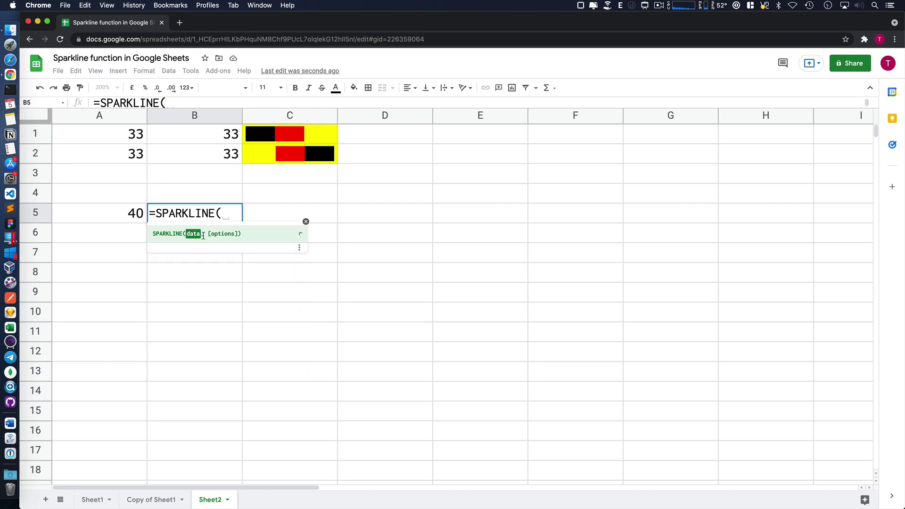
pyautogui.click(208, 234)
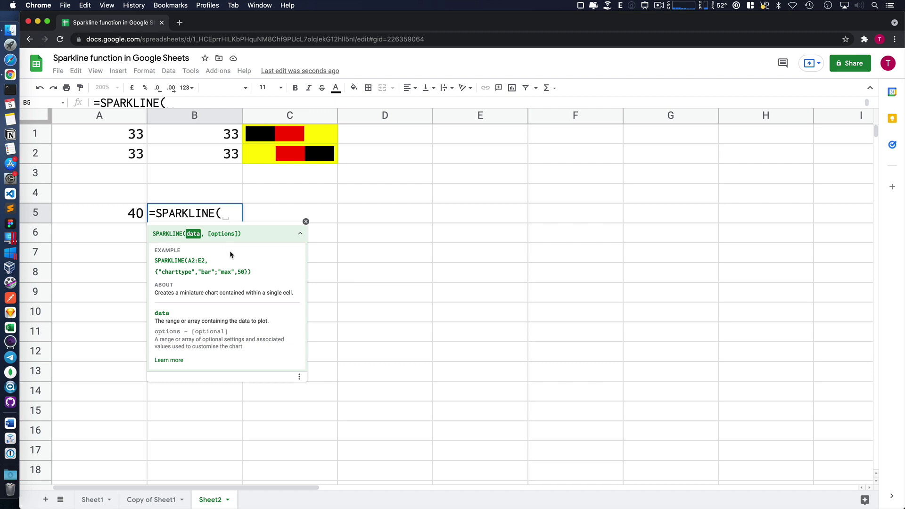
# - Remove the misplaced A5 text so SPARKLINE( takes A5 as its data argument
pyautogui.click(103, 211)
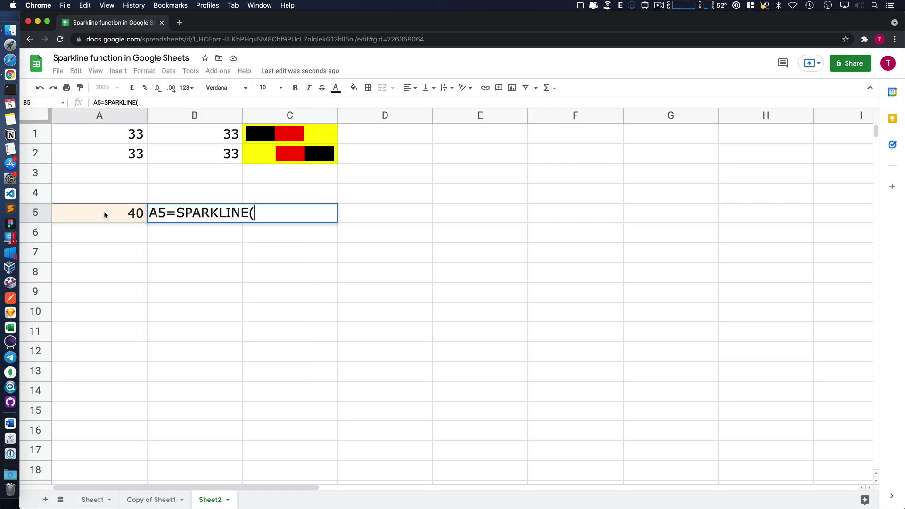
pyautogui.click(167, 212)
pyautogui.press('BackSpace')
pyautogui.press('BackSpace')
pyautogui.click(231, 214)
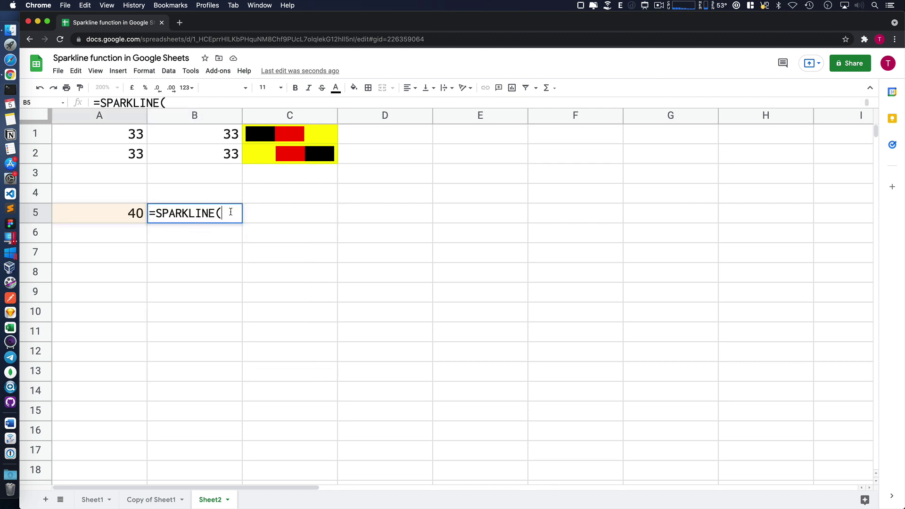
pyautogui.click(113, 208)
# - Add an options array {"charttype"} to the formula, checking the charttype example in the help
pyautogui.write(',')
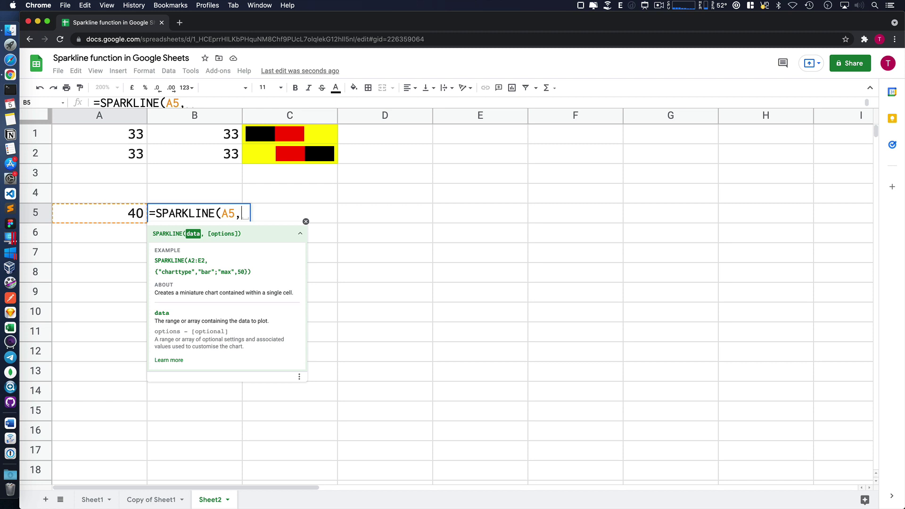
pyautogui.write('{}')
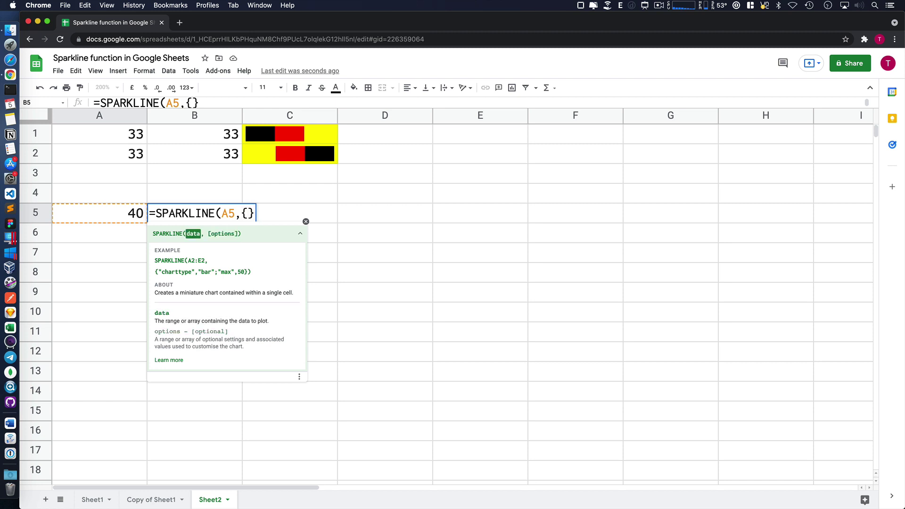
pyautogui.write(')')
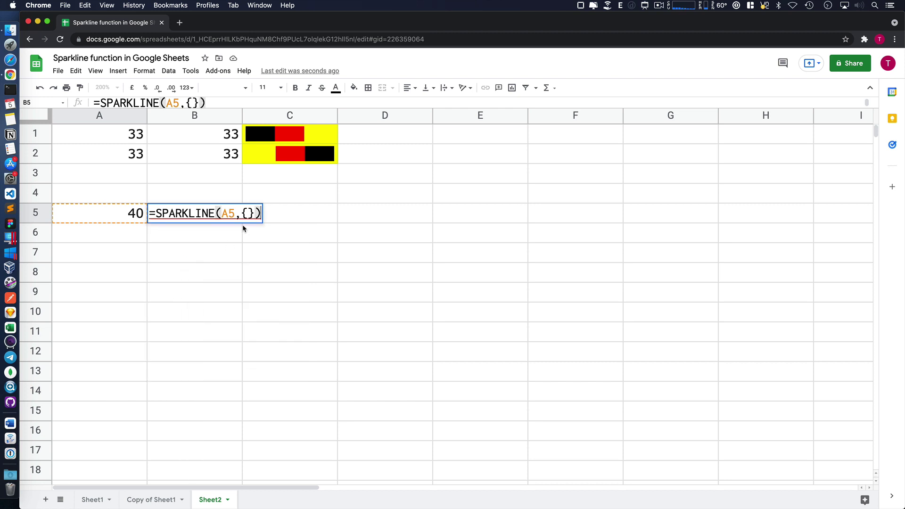
pyautogui.click(248, 214)
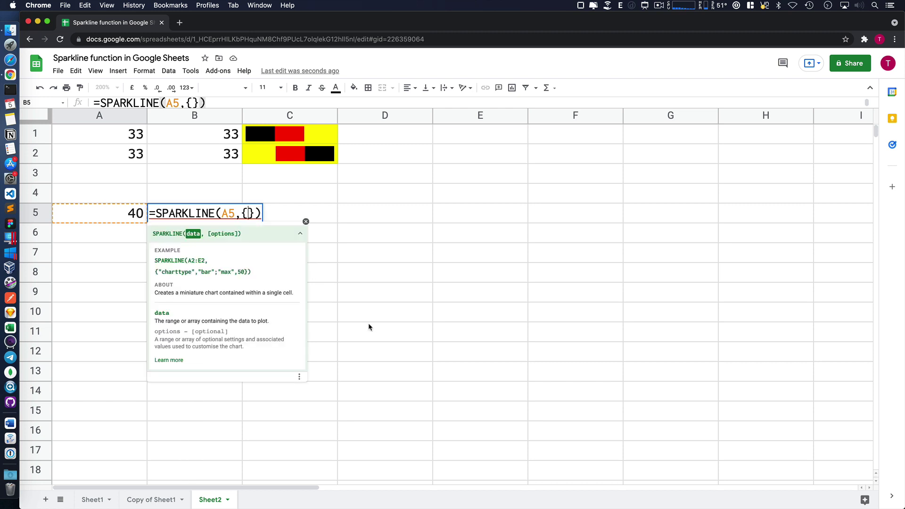
pyautogui.write('"')
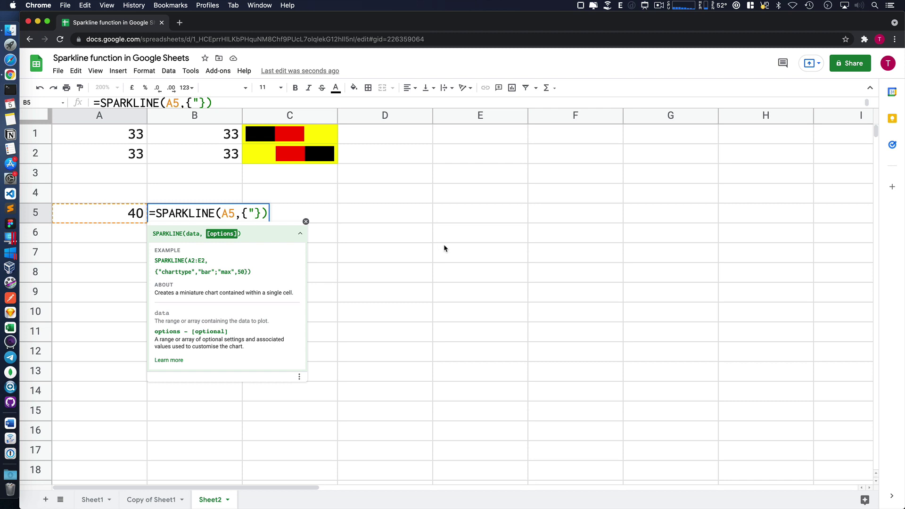
pyautogui.write('chart')
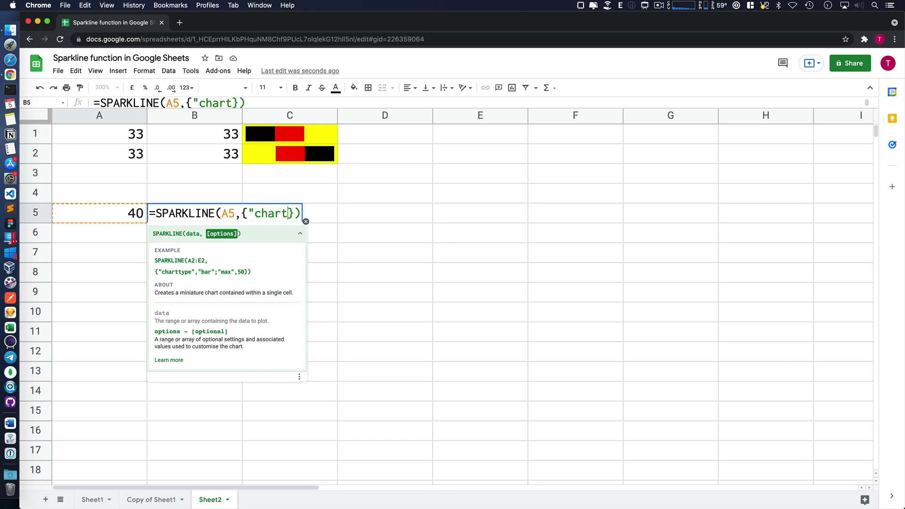
pyautogui.write('ttype"')
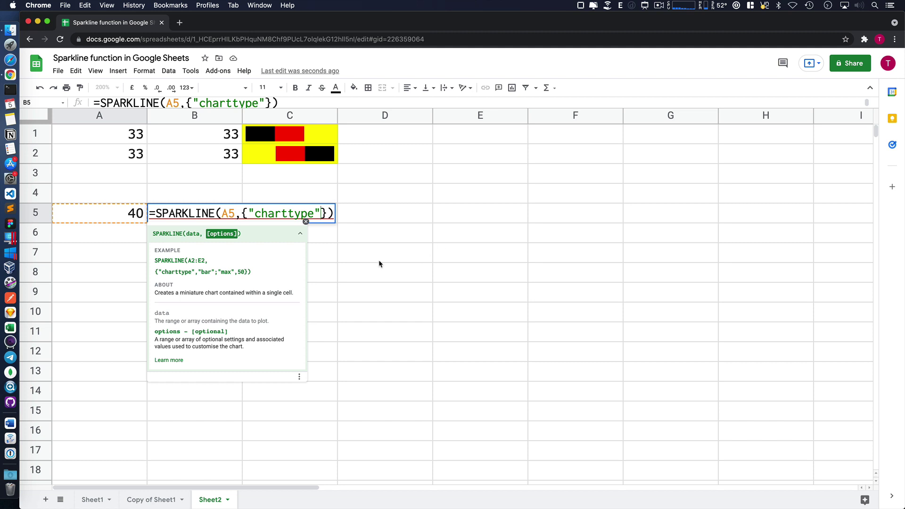
pyautogui.moveTo(157, 271); pyautogui.dragTo(239, 271)
# - Discard the unfinished B5 formula and re-enter 40 in A5
pyautogui.press('Escape')
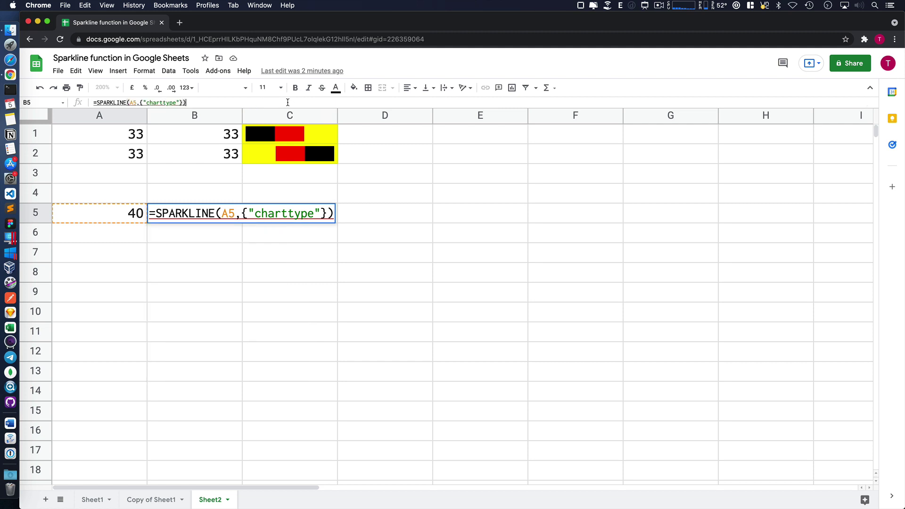
pyautogui.press('Escape')
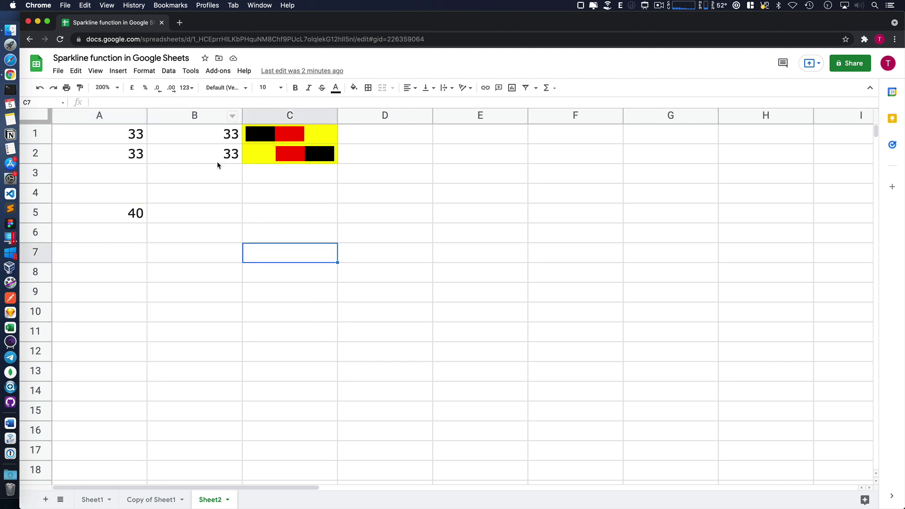
pyautogui.press('Left')
pyautogui.press('Delete')
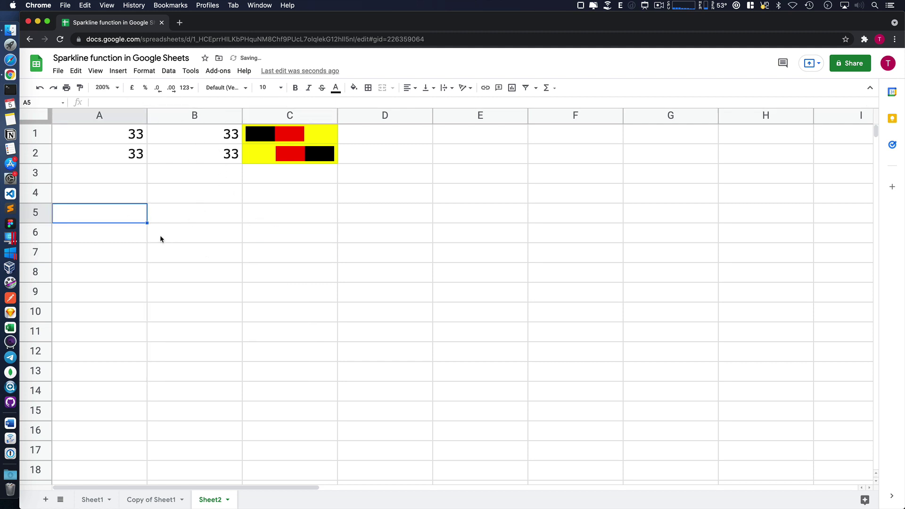
pyautogui.write('40')
pyautogui.press('Tab')
# - Retype B5 as =SPARKLINE(A5,{""}) with the cursor between the empty quotes
pyautogui.write('=-')
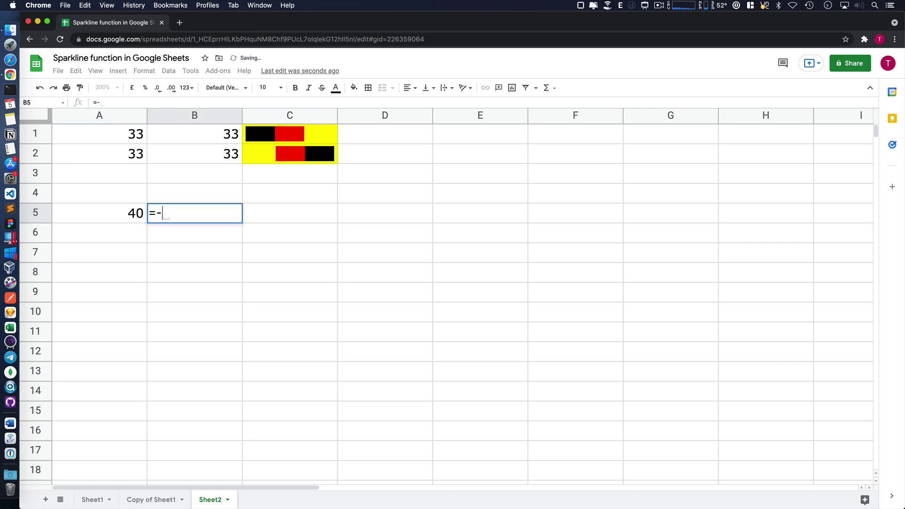
pyautogui.press('BackSpace')
pyautogui.write('char')
pyautogui.press('BackSpace')
pyautogui.press('BackSpace')
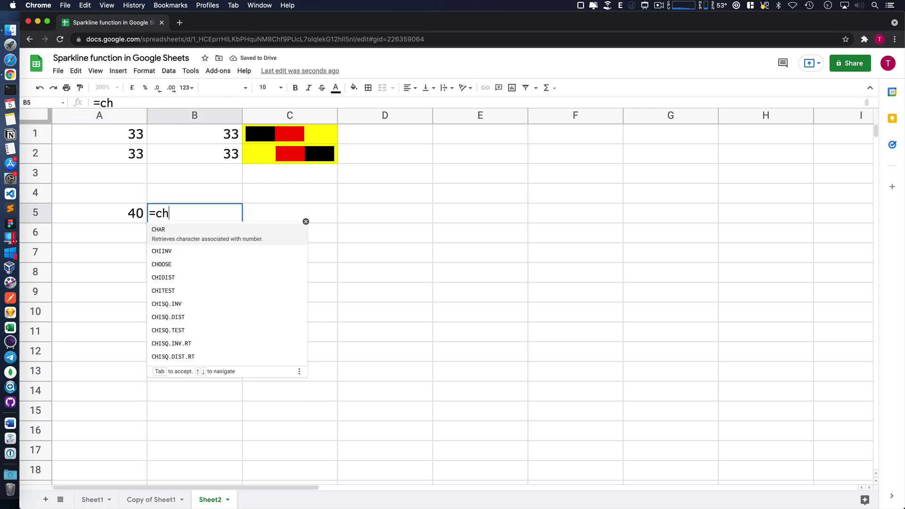
pyautogui.press('BackSpace')
pyautogui.press('BackSpace')
pyautogui.write('spark')
pyautogui.press('Tab')
pyautogui.press('Left')
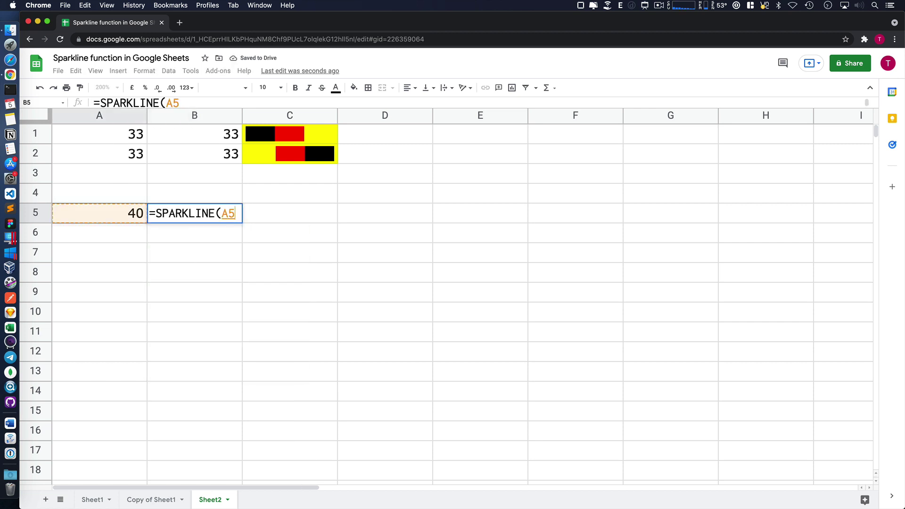
pyautogui.write(',{')
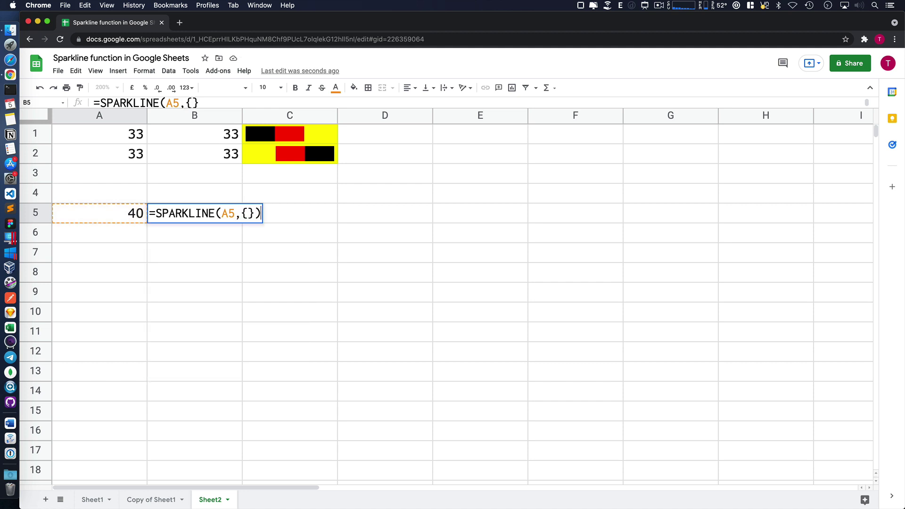
pyautogui.write('""')
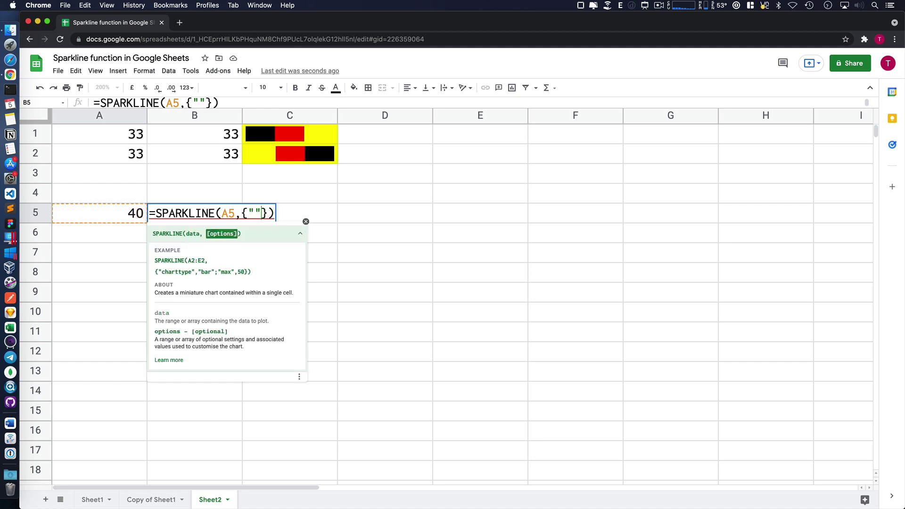
pyautogui.press('Left')
pyautogui.moveTo(195, 272); pyautogui.dragTo(158, 272)
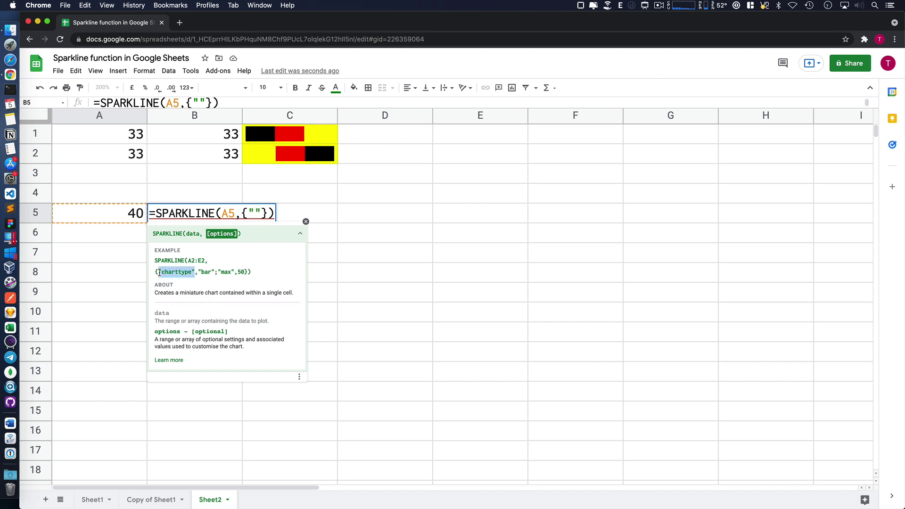
pyautogui.moveTo(217, 274); pyautogui.dragTo(158, 272)
pyautogui.moveTo(199, 272); pyautogui.dragTo(209, 272)
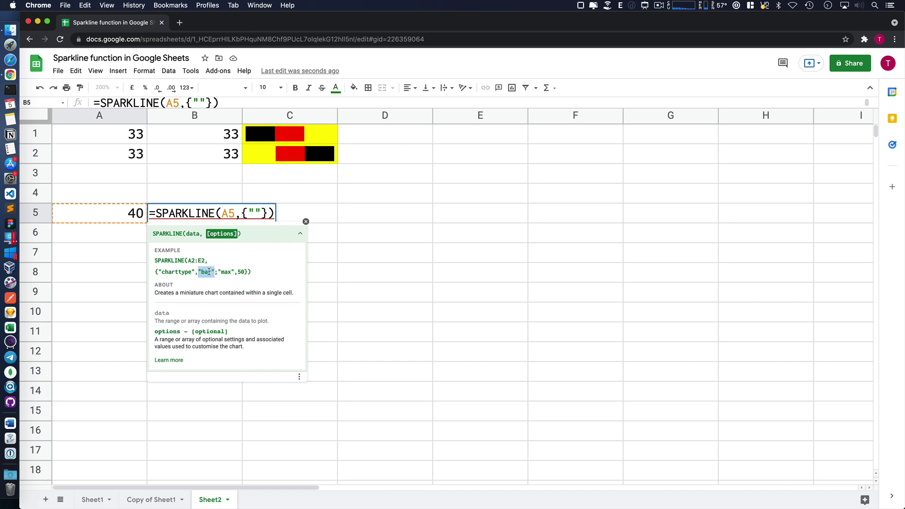
pyautogui.click(209, 272)
pyautogui.moveTo(159, 272); pyautogui.dragTo(215, 272)
pyautogui.press('Right')
pyautogui.click(248, 272)
pyautogui.moveTo(244, 273); pyautogui.dragTo(217, 272)
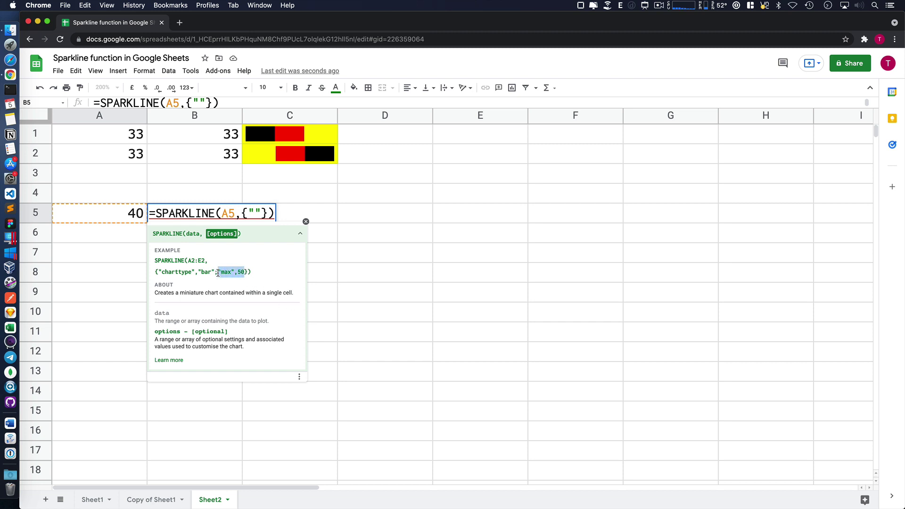
pyautogui.click(228, 274)
pyautogui.click(255, 214)
# - Complete B5 as =SPARKLINE(A5,{"charttype","bar";"max",100}) and commit it
pyautogui.write('chartt')
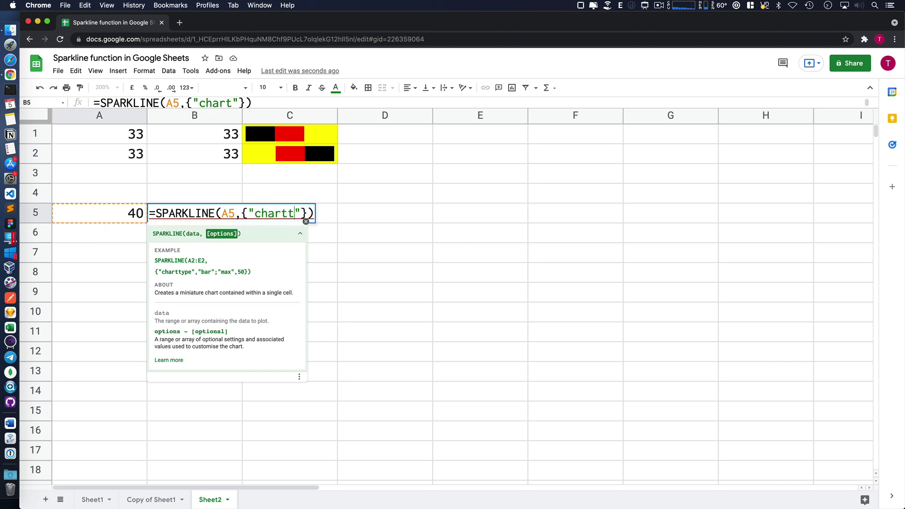
pyautogui.write('ype"')
pyautogui.write(',"')
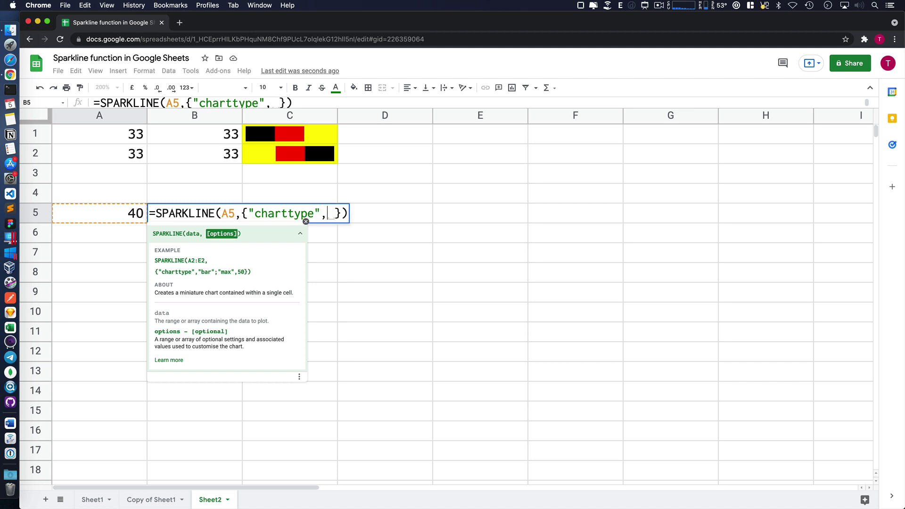
pyautogui.write('bar"')
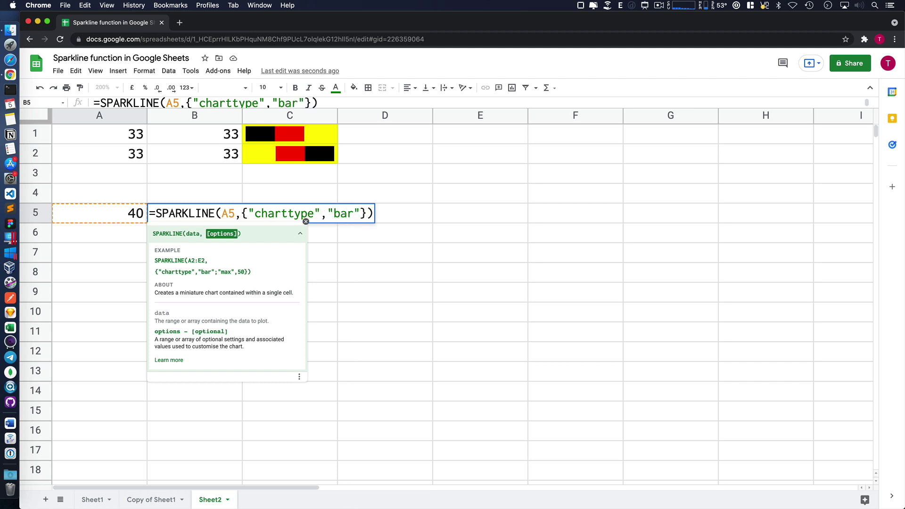
pyautogui.write(',')
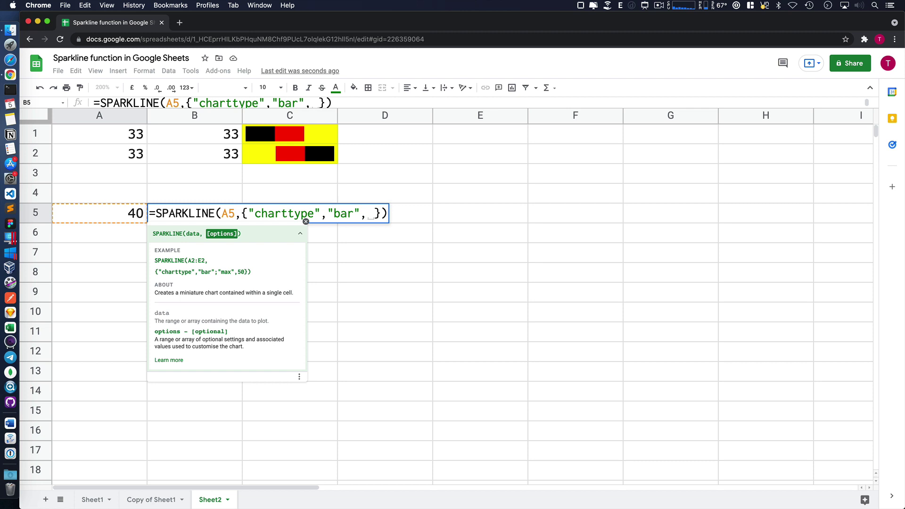
pyautogui.press('BackSpace')
pyautogui.write(';')
pyautogui.write('"')
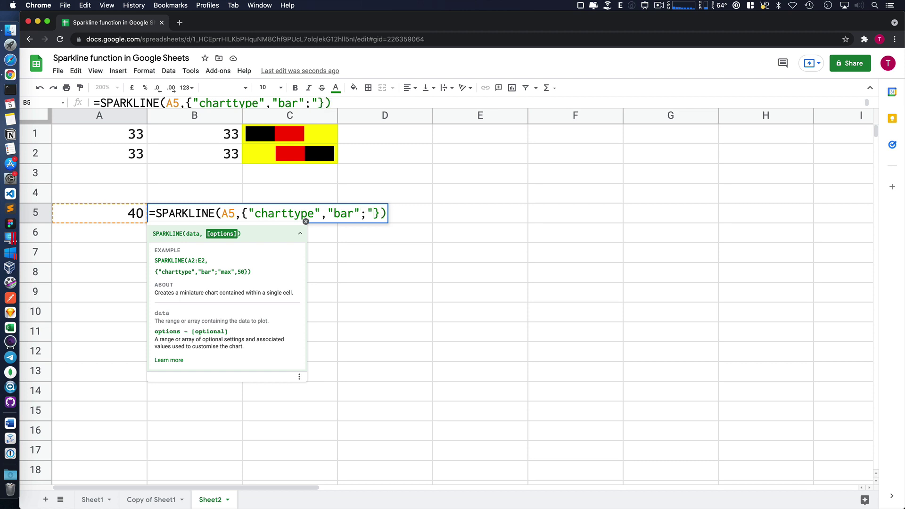
pyautogui.write('max",')
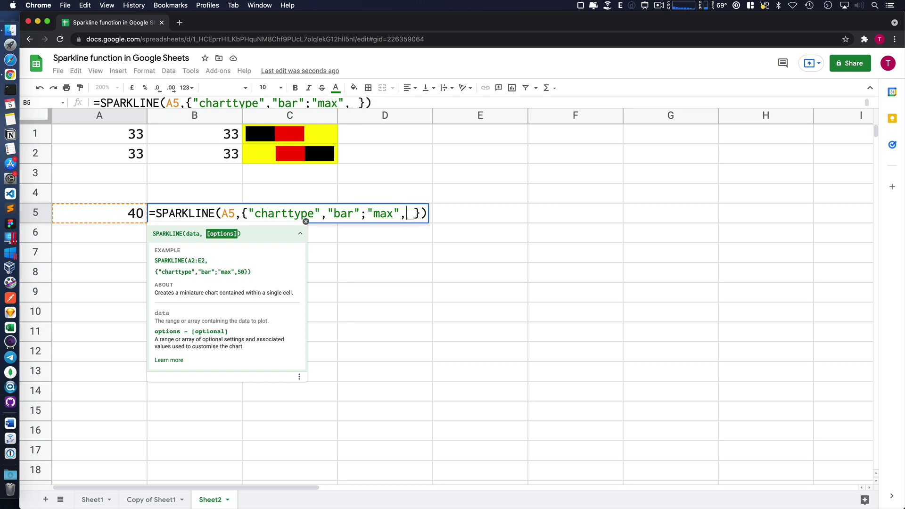
pyautogui.write('10')
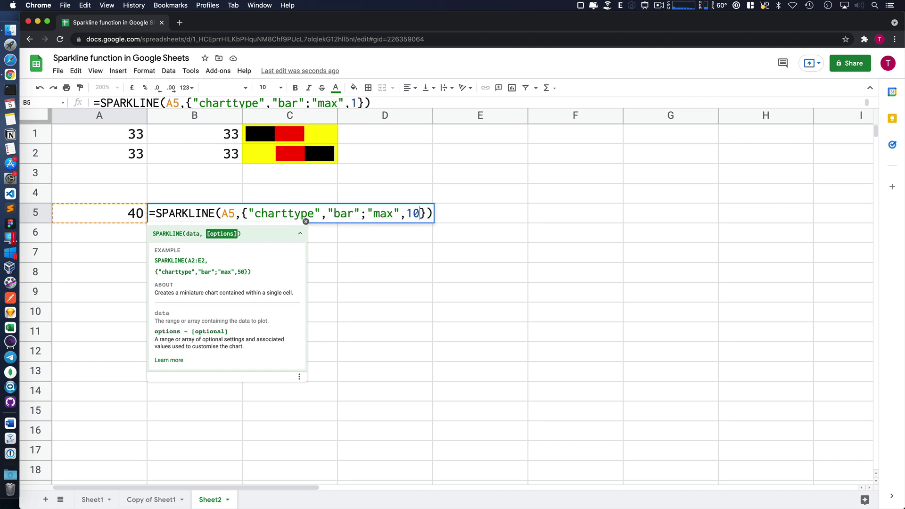
pyautogui.write('0')
pyautogui.press('Return')
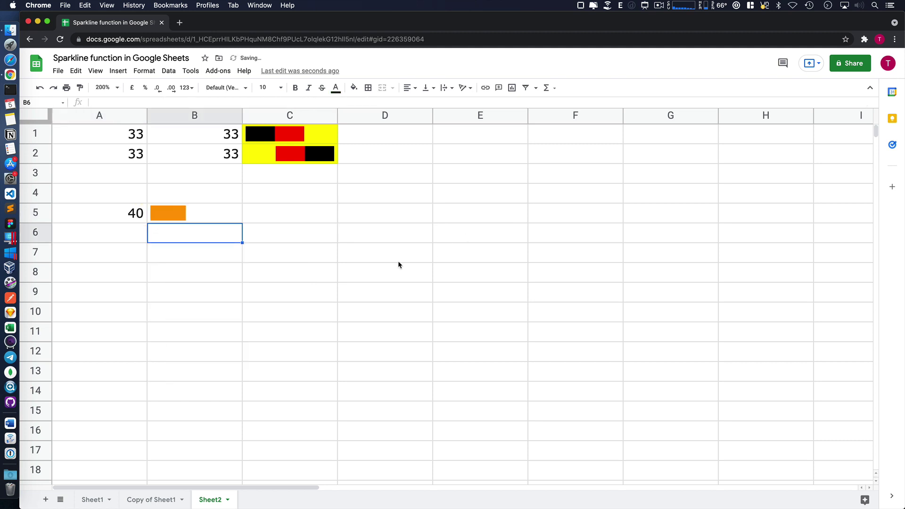
# - Reopen B5's formula to review the bar chart type, leaving it unchanged
pyautogui.click(209, 219)
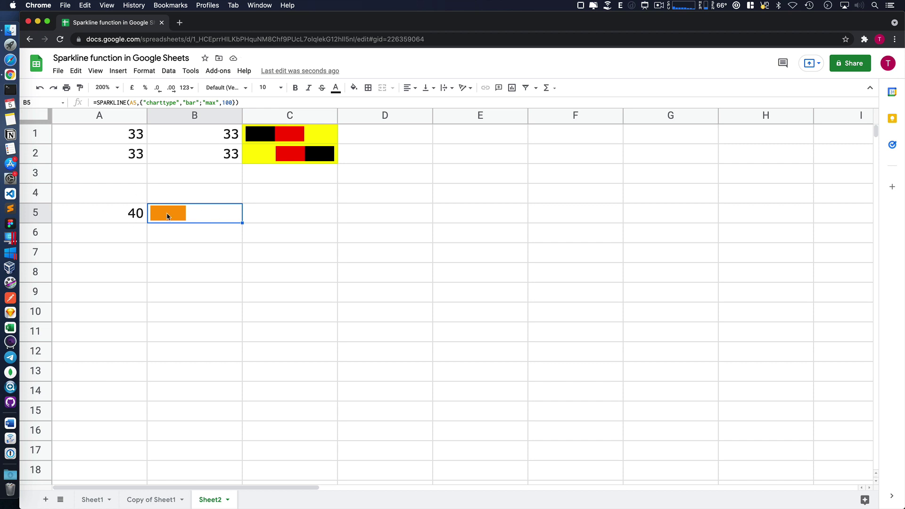
pyautogui.click(193, 232)
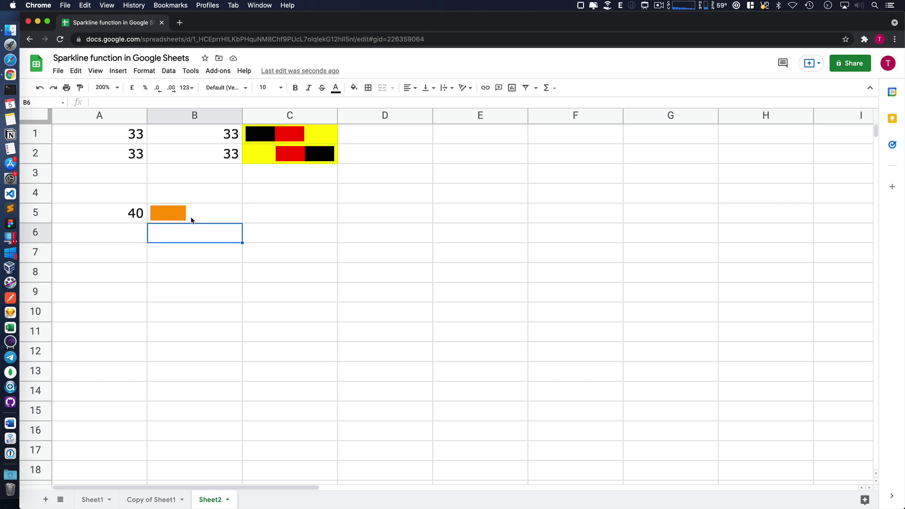
pyautogui.click(179, 215)
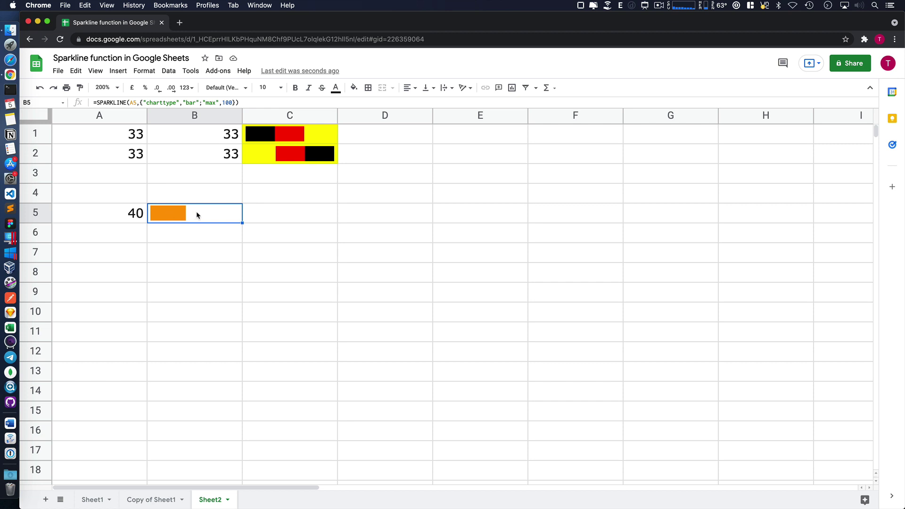
pyautogui.doubleClick(193, 211)
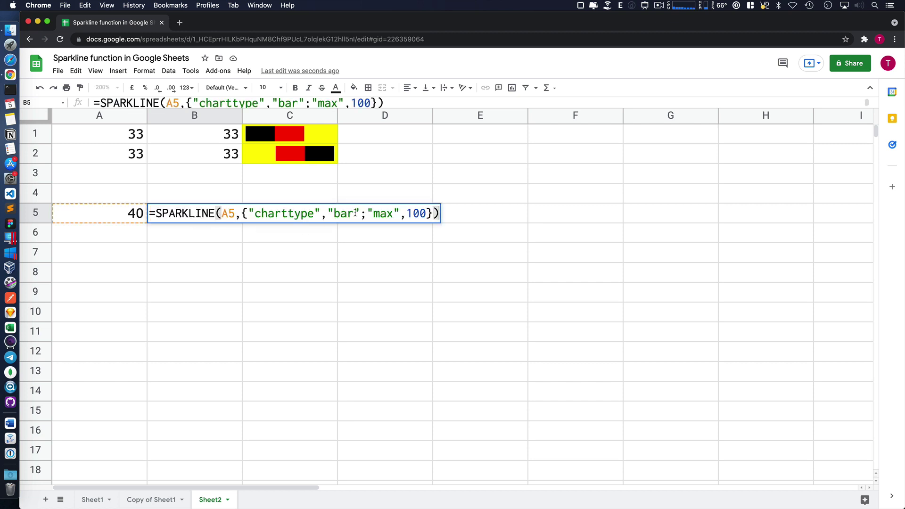
pyautogui.moveTo(356, 213); pyautogui.dragTo(335, 214)
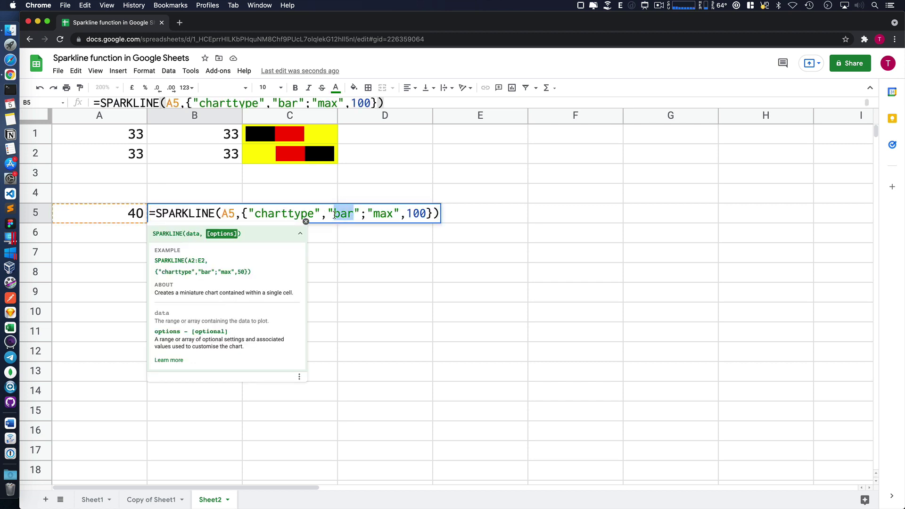
pyautogui.press('Escape')
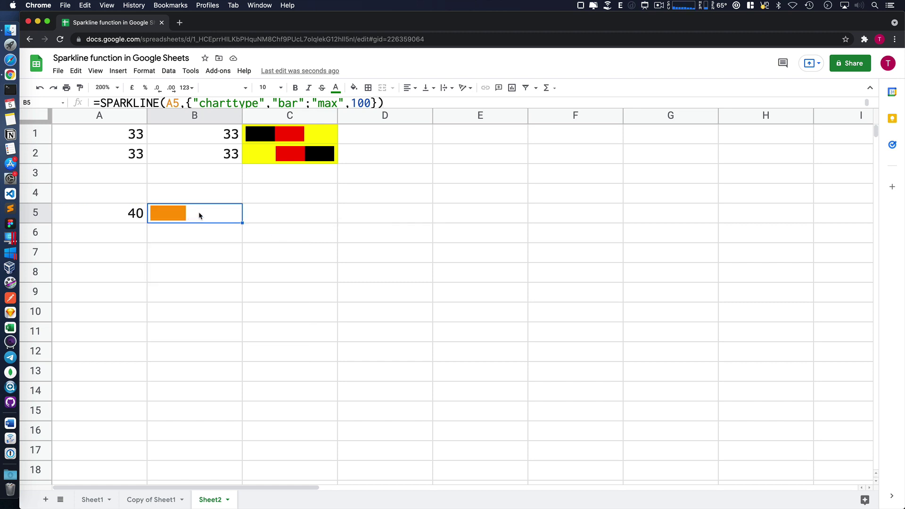
# - Append ;"color1","green" after the max 100 option in B5's SPARKLINE formula
pyautogui.doubleClick(199, 211)
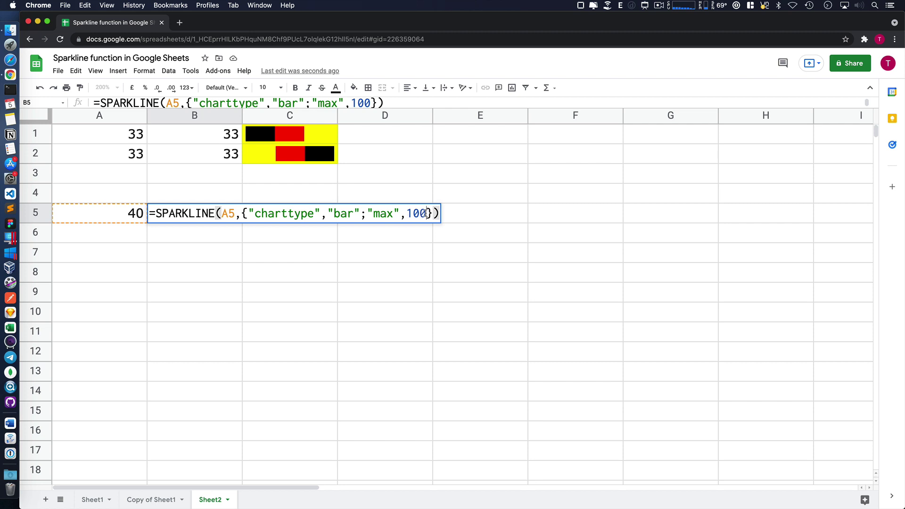
pyautogui.click(427, 213)
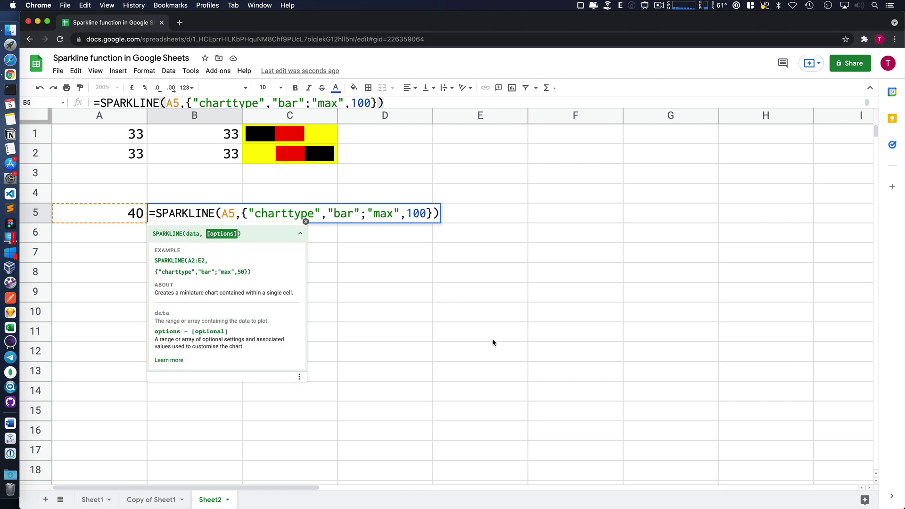
pyautogui.write('; ')
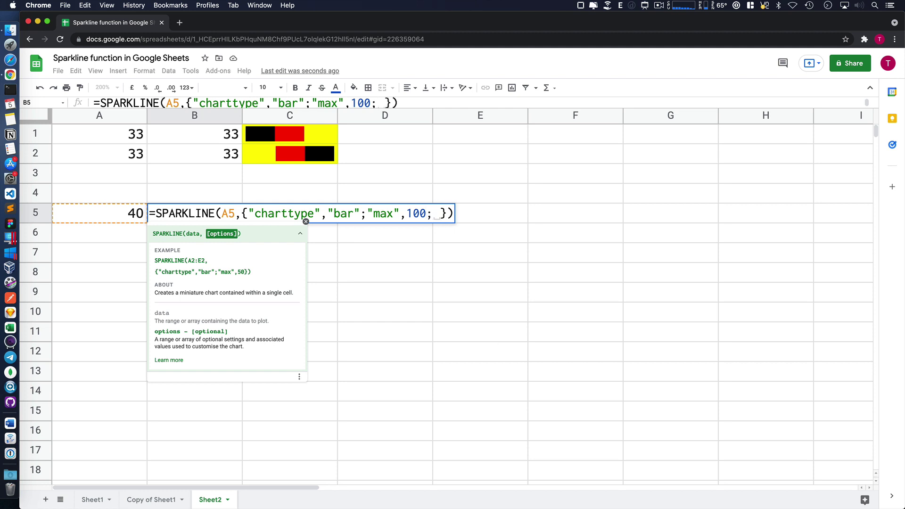
pyautogui.write('"')
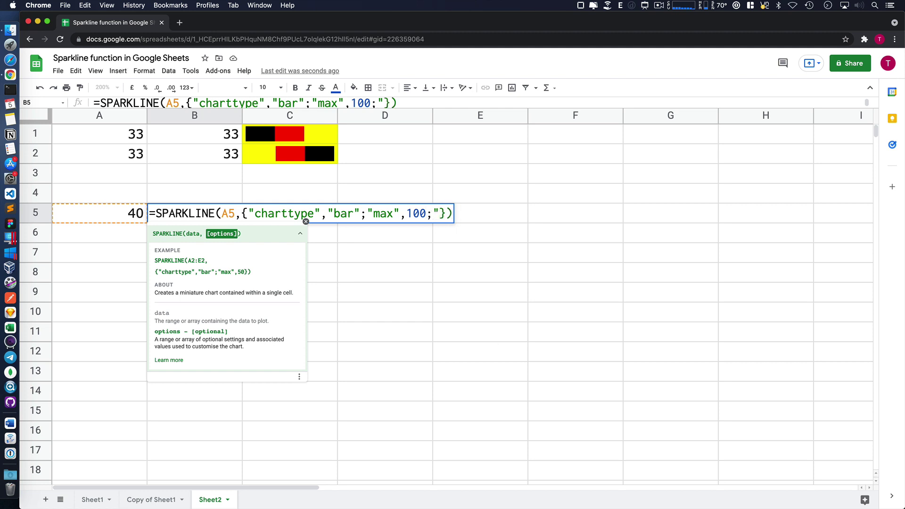
pyautogui.write('color1')
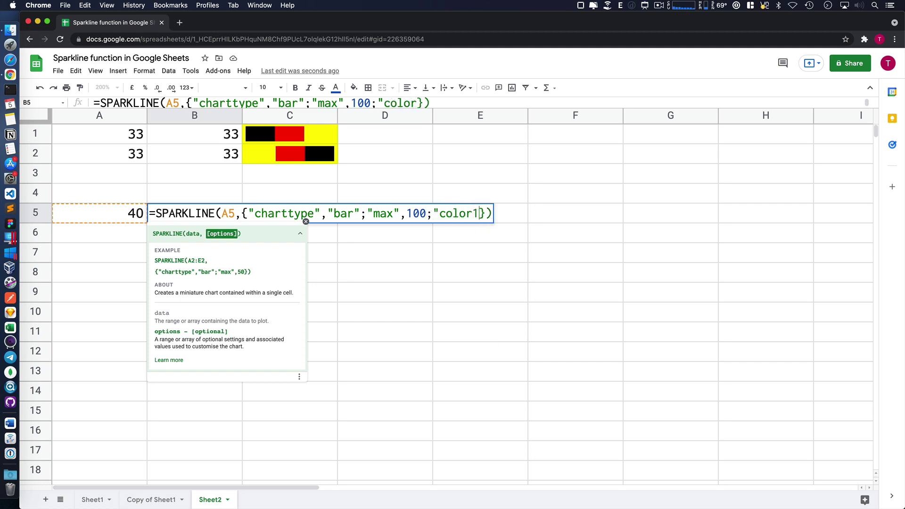
pyautogui.write('","')
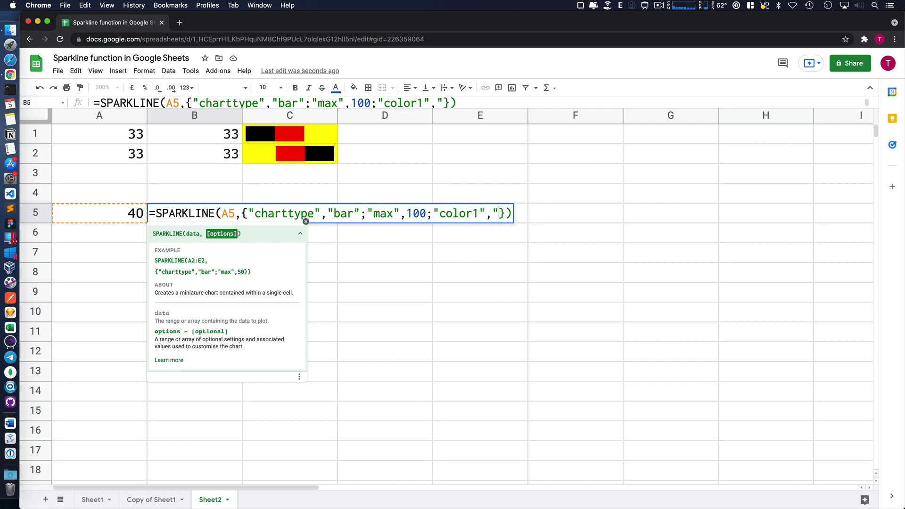
pyautogui.write('green"')
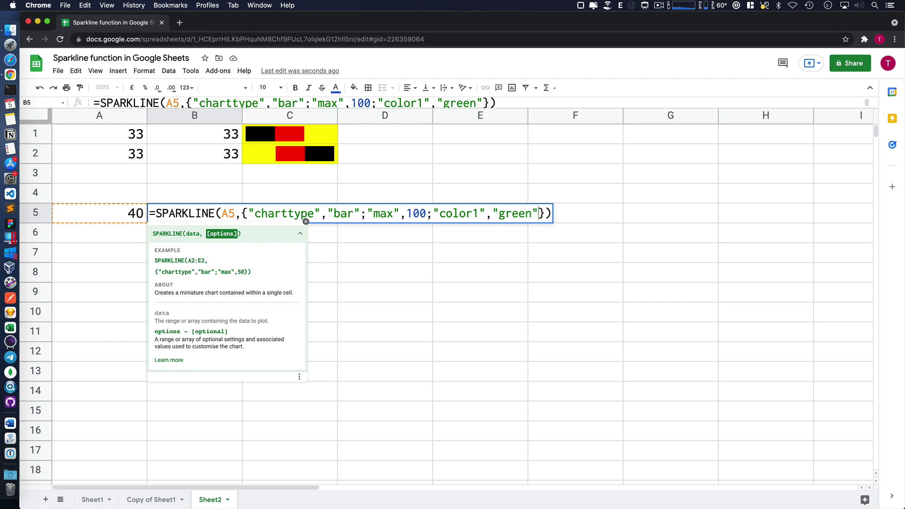
pyautogui.press('Return')
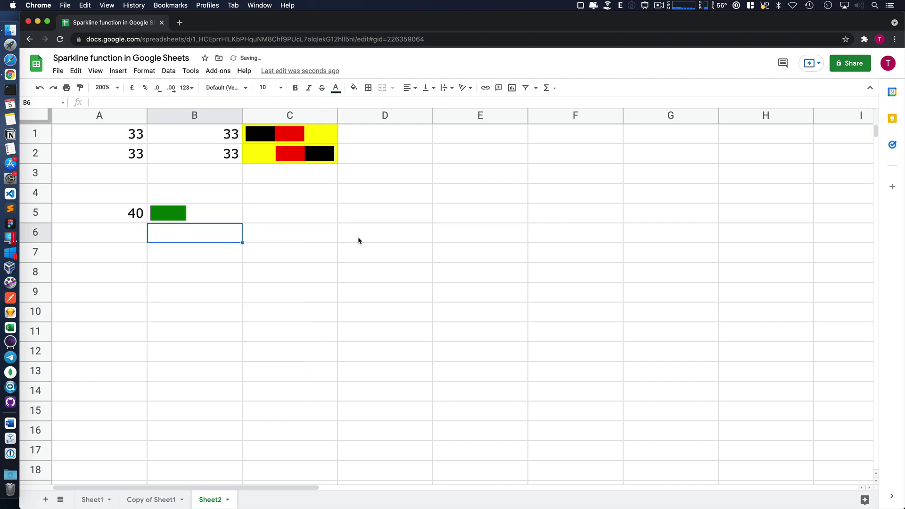
# - Fill sparkline cell B5 with light grey
pyautogui.click(209, 213)
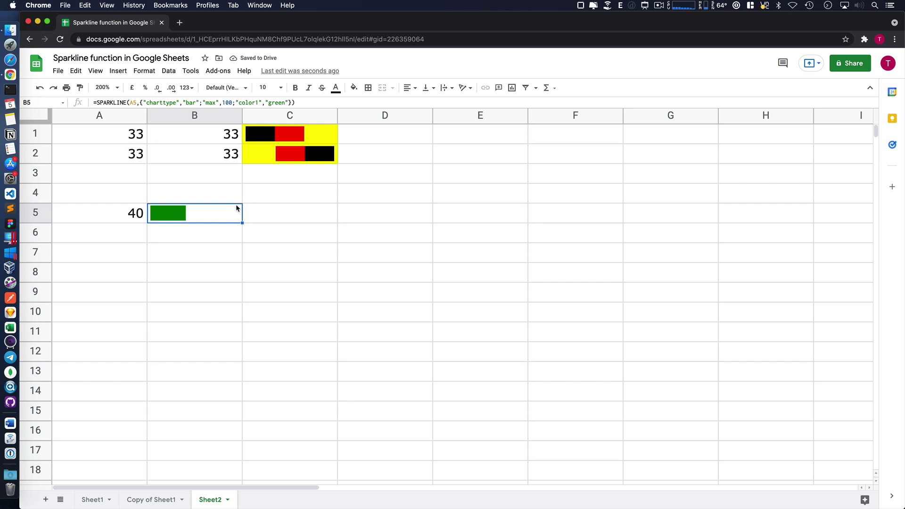
pyautogui.click(354, 88)
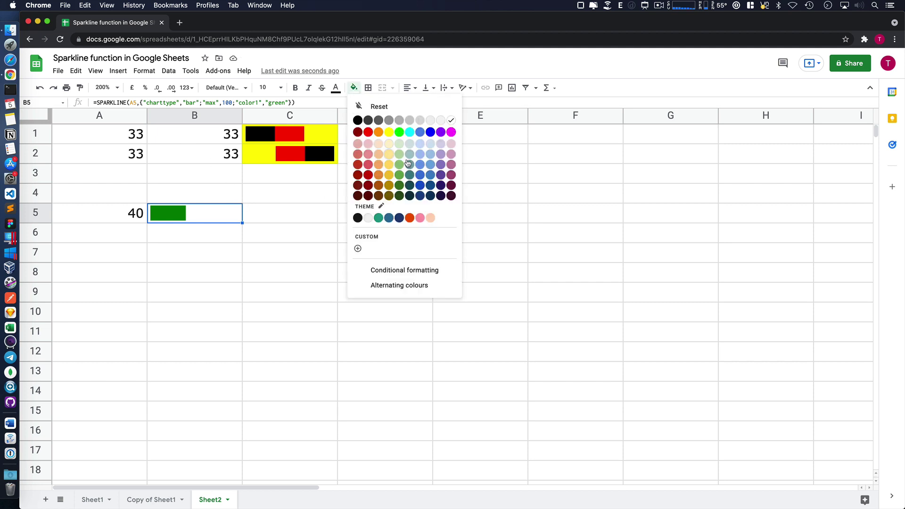
pyautogui.click(440, 121)
pyautogui.moveTo(368, 235); pyautogui.dragTo(368, 247)
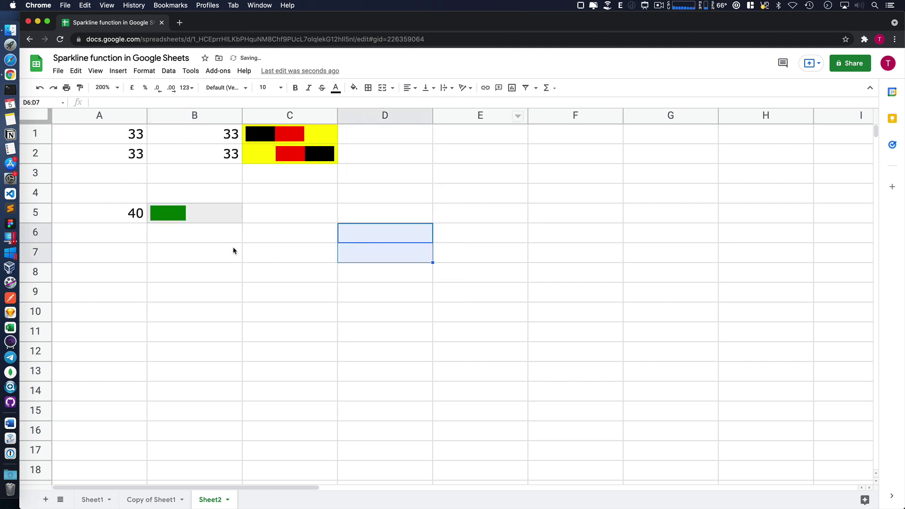
# - Select A5 and B5 together, then each alone, ending on an empty cell
pyautogui.click(217, 215)
pyautogui.moveTo(105, 216); pyautogui.dragTo(198, 215)
pyautogui.click(194, 253)
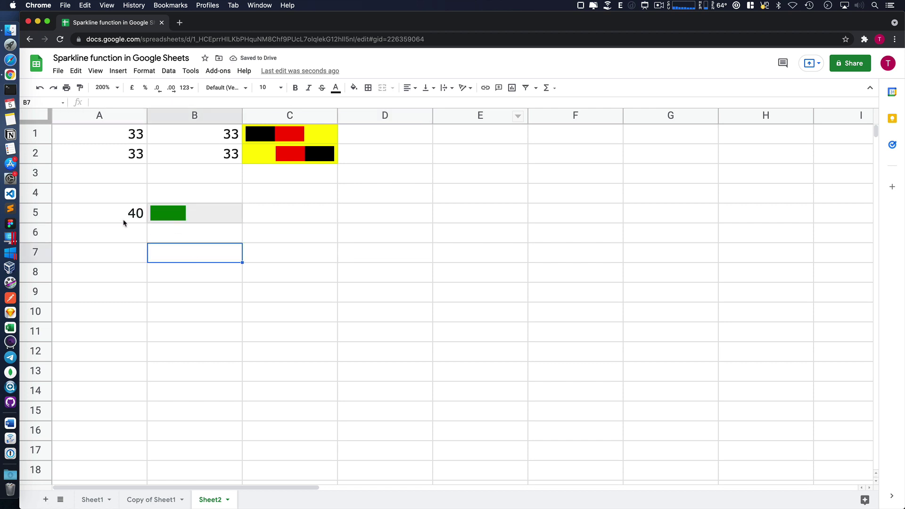
pyautogui.moveTo(126, 222); pyautogui.dragTo(199, 217)
pyautogui.click(211, 218)
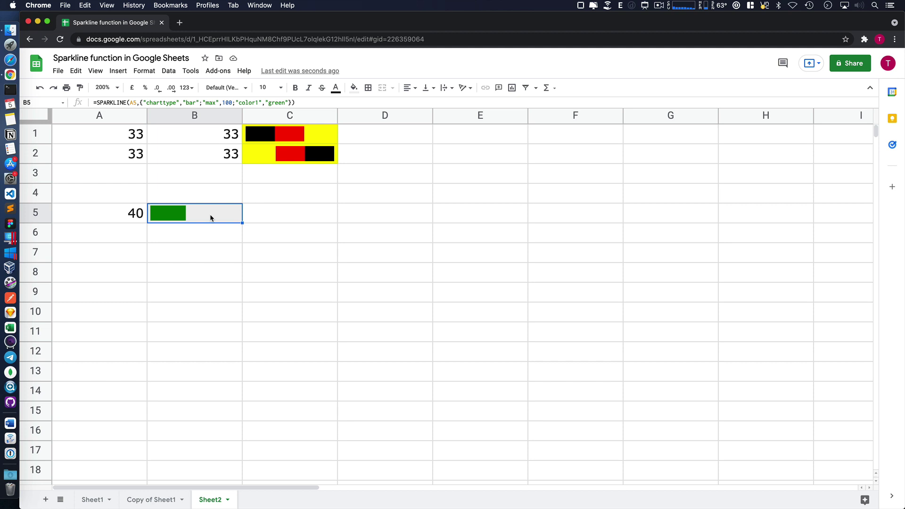
pyautogui.click(110, 217)
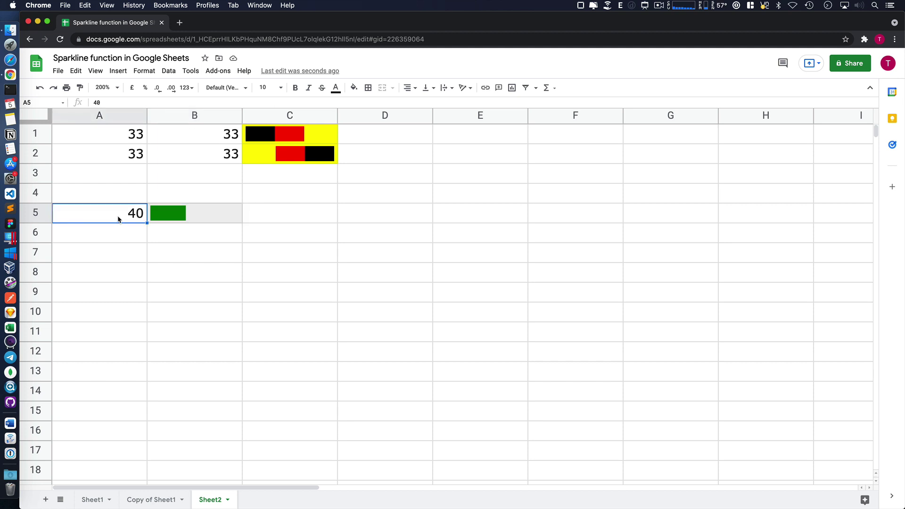
pyautogui.click(199, 214)
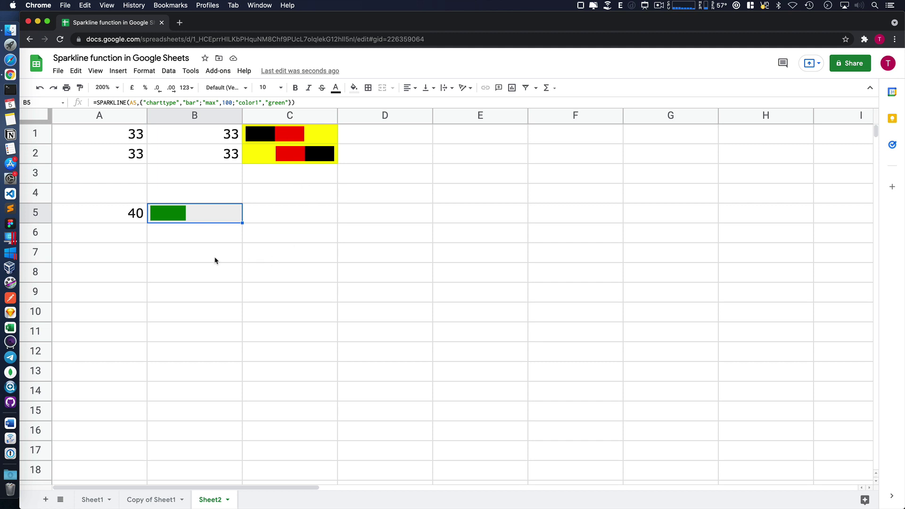
pyautogui.click(122, 259)
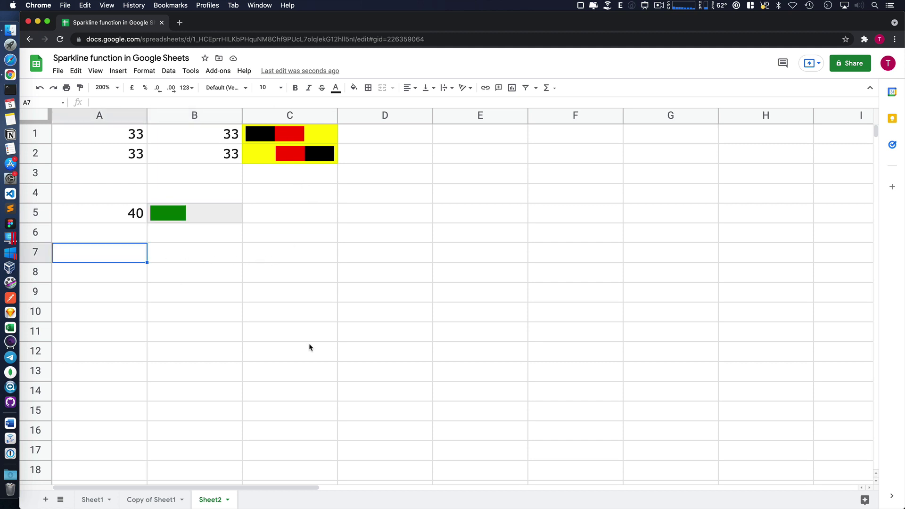
# - Enter 40 in A7 and 30 in B7
pyautogui.write('40')
pyautogui.press('Tab')
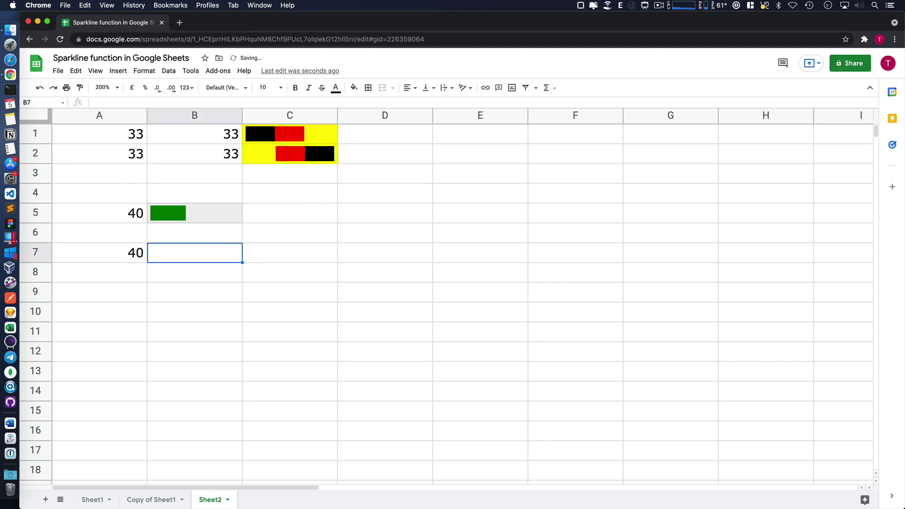
pyautogui.write('30')
pyautogui.press('Tab')
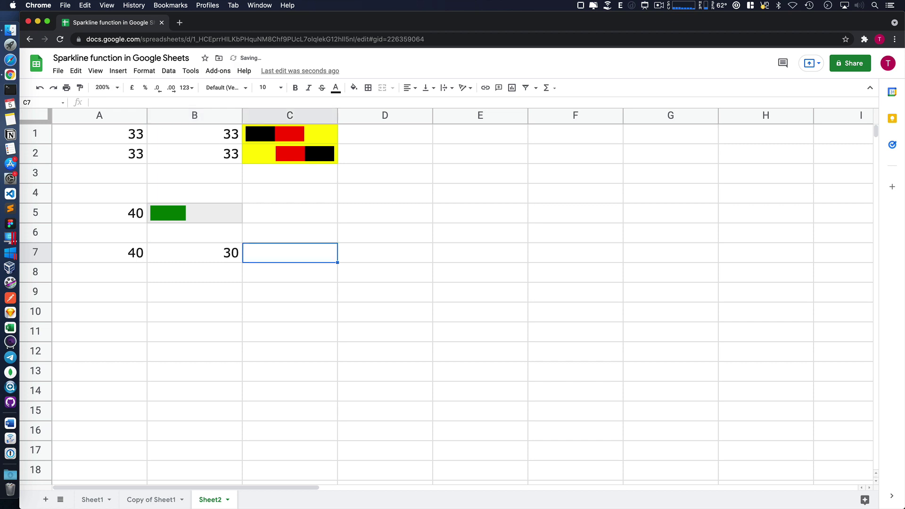
# - In C7, chart A7:B7 as a black-and-red bar sparkline with max 100
pyautogui.write('=spar')
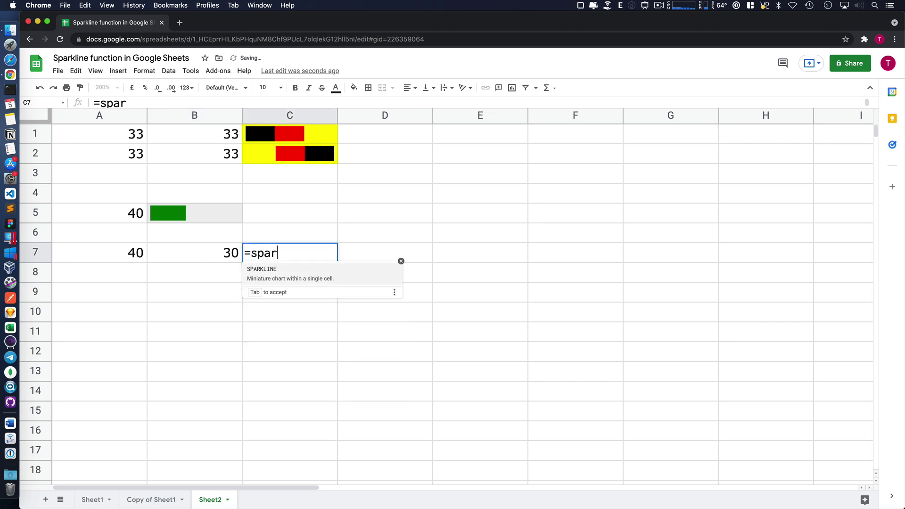
pyautogui.press('Tab')
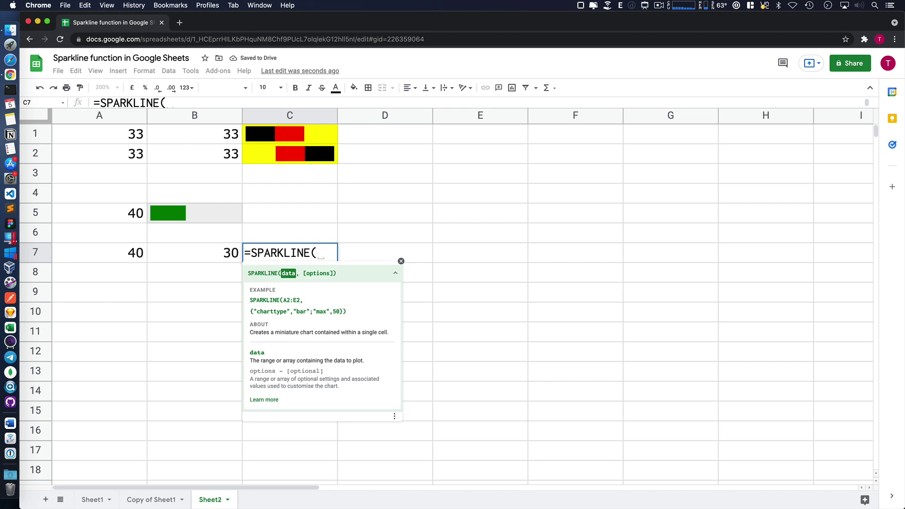
pyautogui.moveTo(142, 252); pyautogui.dragTo(176, 257)
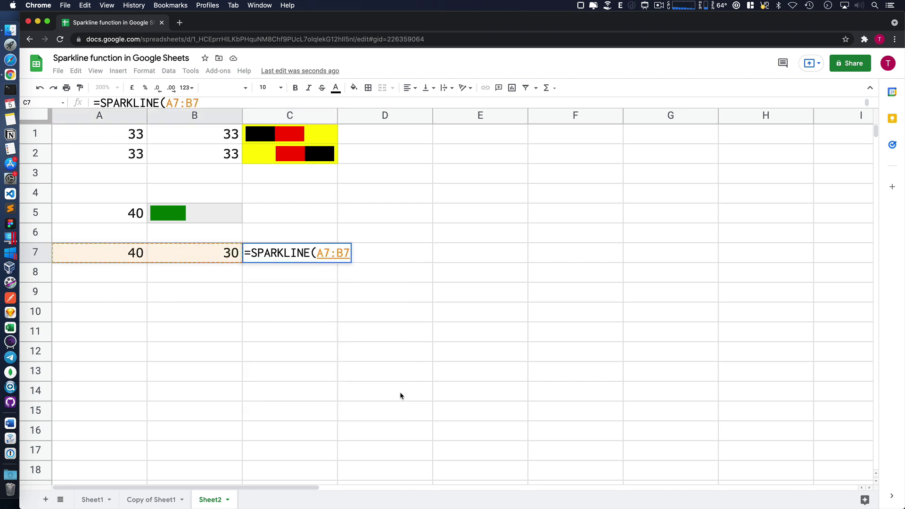
pyautogui.write(',{}')
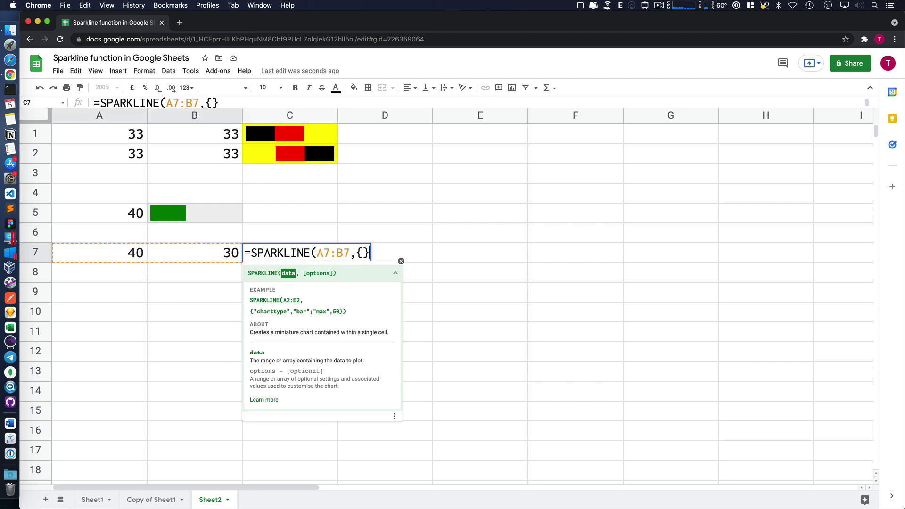
pyautogui.write(')')
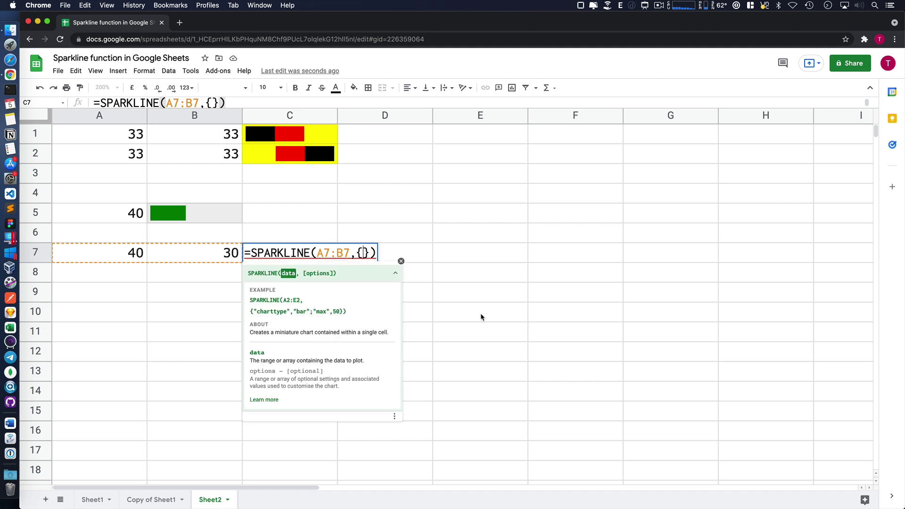
pyautogui.write('""')
pyautogui.write('c')
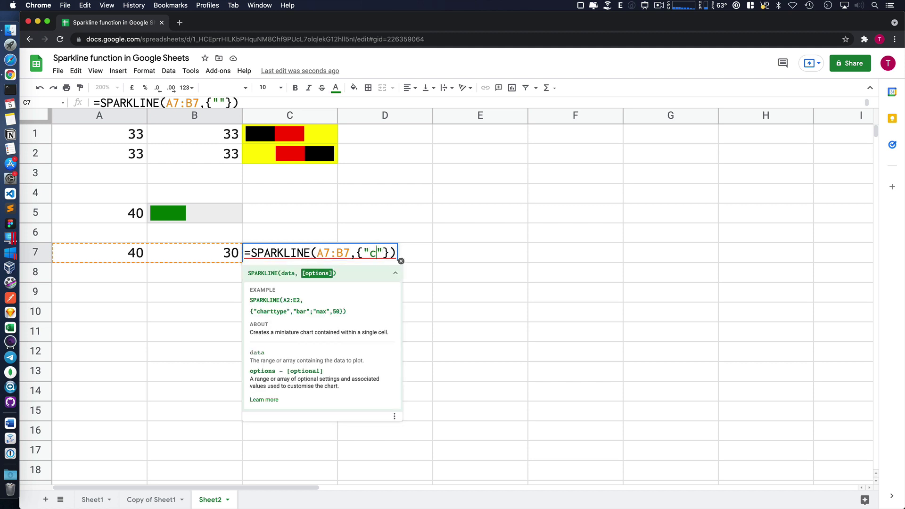
pyautogui.write('harttype')
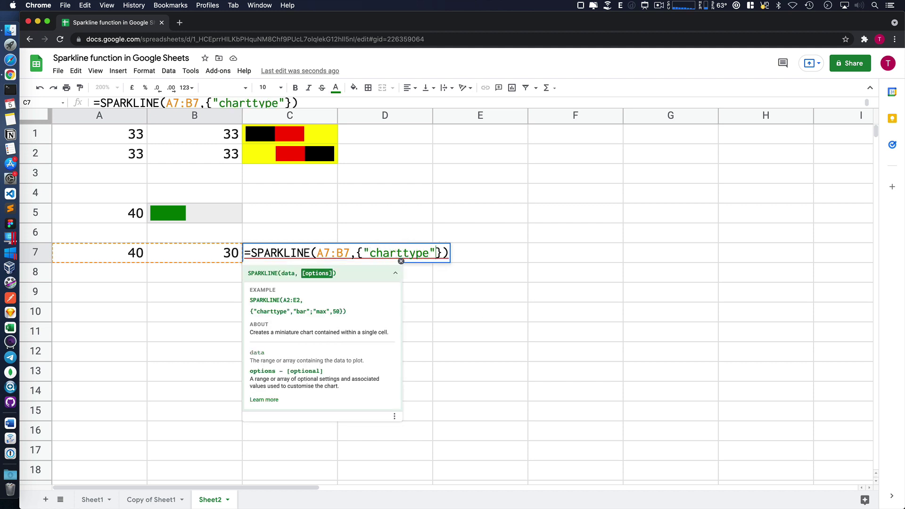
pyautogui.write(',"bar"')
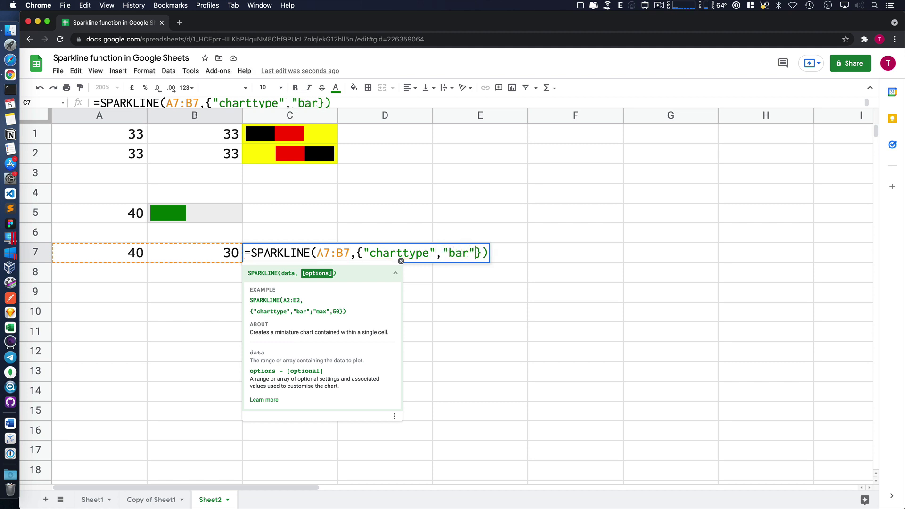
pyautogui.write('; ')
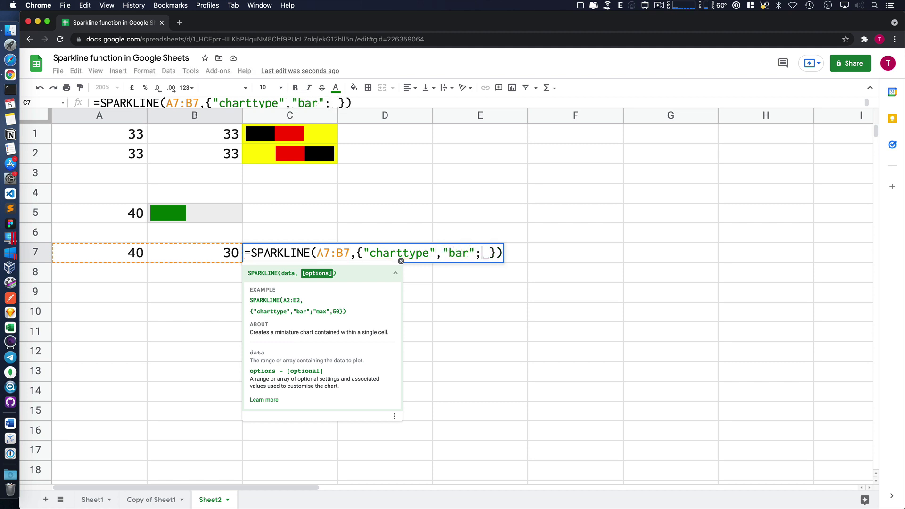
pyautogui.write('"c')
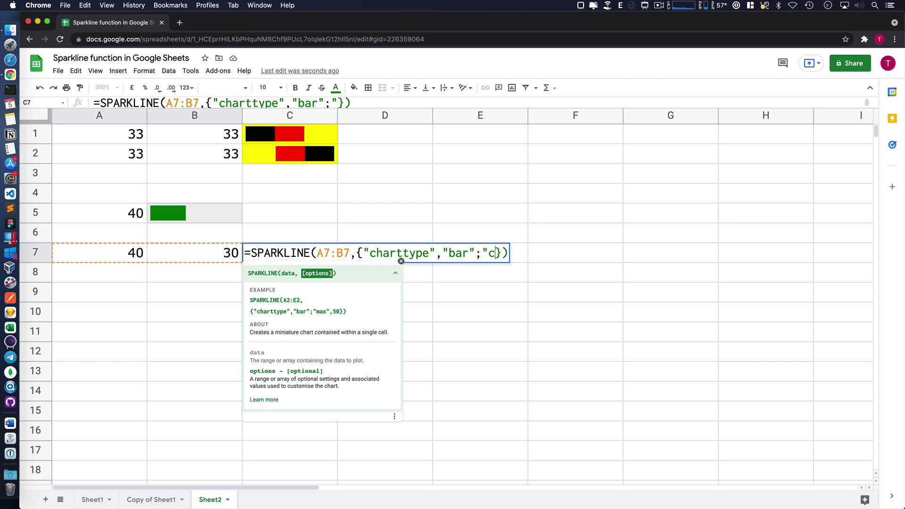
pyautogui.write('olor1"')
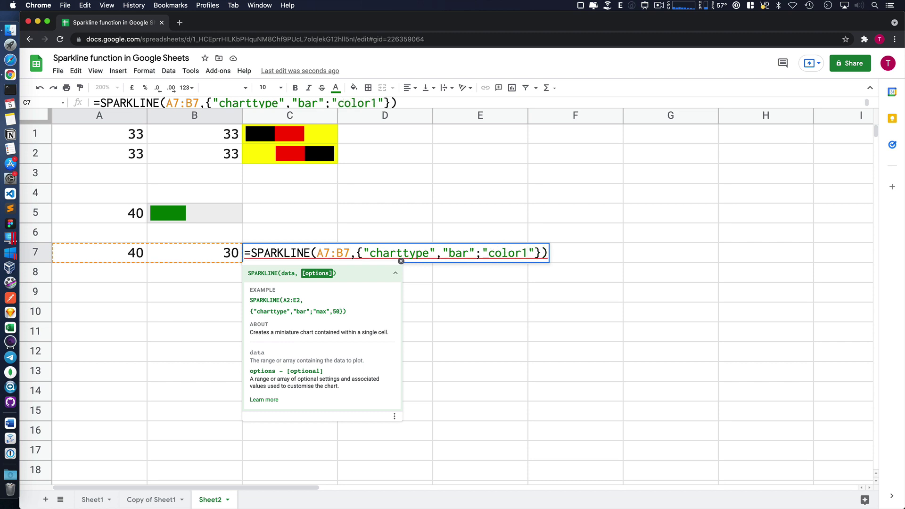
pyautogui.write(',"')
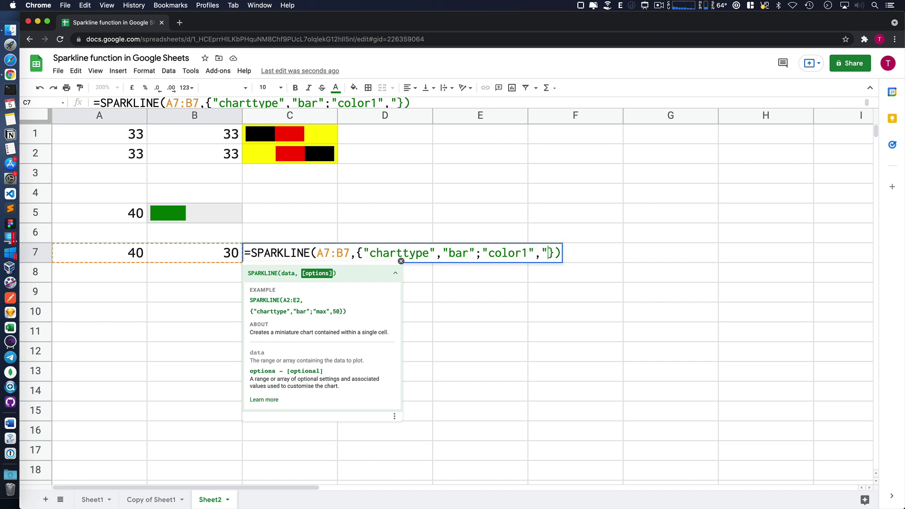
pyautogui.write('black"; ')
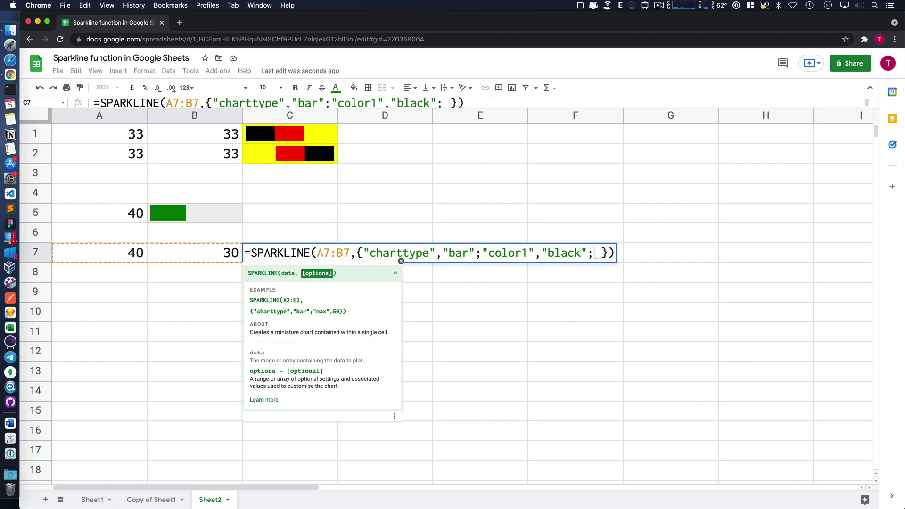
pyautogui.write('"co')
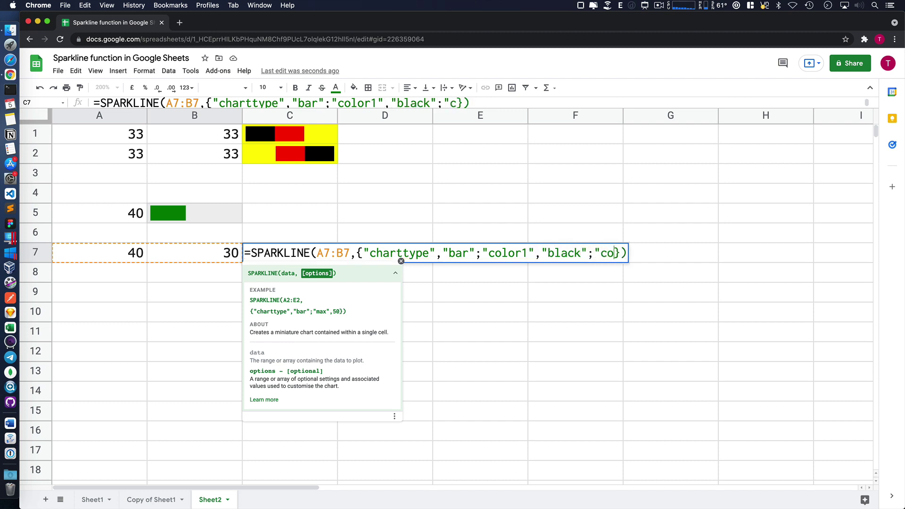
pyautogui.write('lor2"')
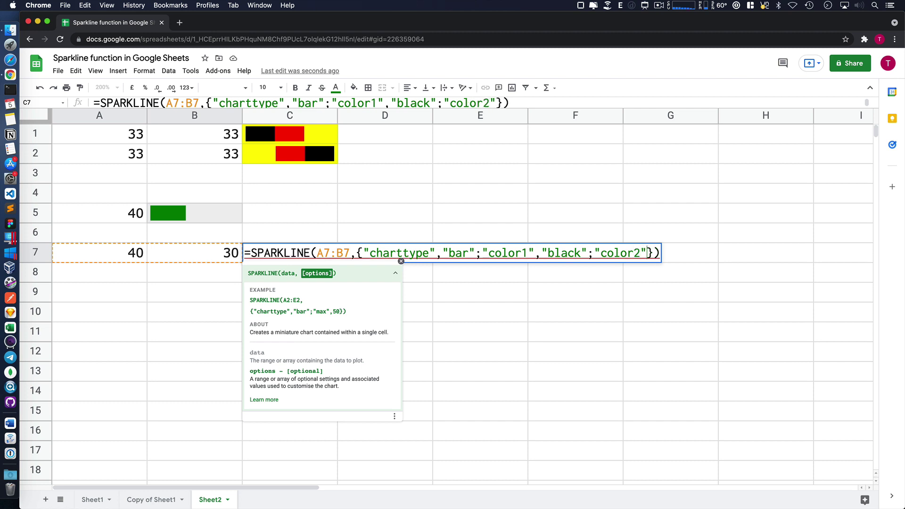
pyautogui.write(',"re')
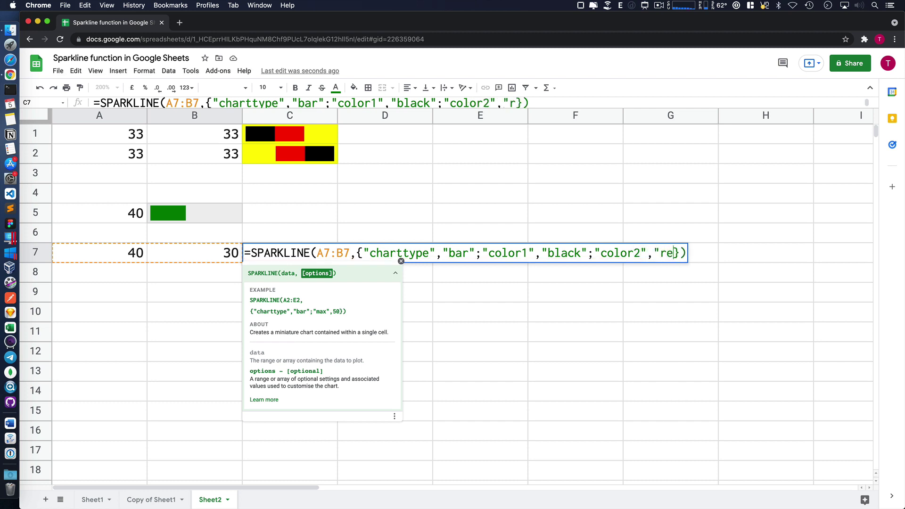
pyautogui.write('d"')
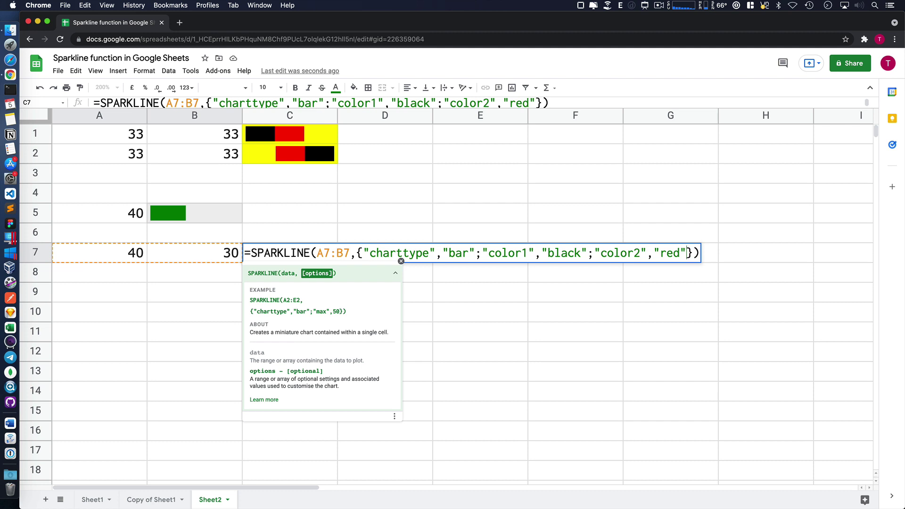
pyautogui.write('; ')
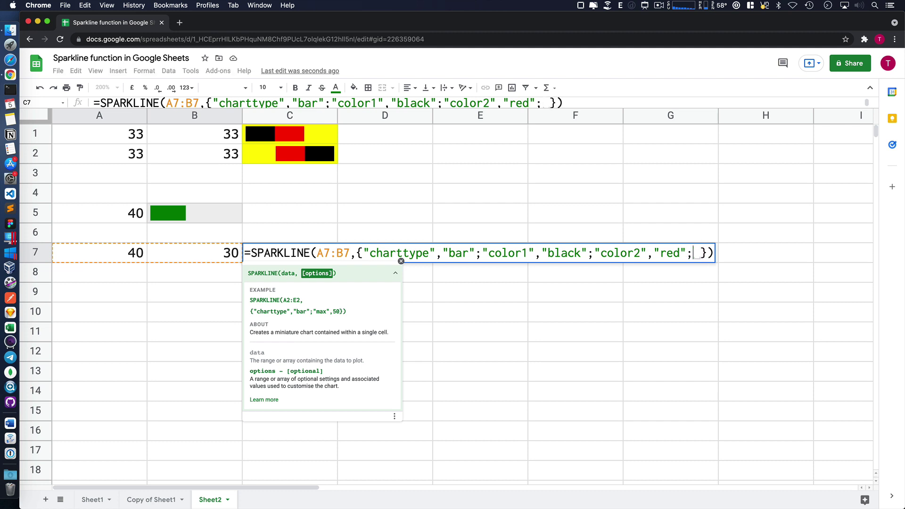
pyautogui.write('"max"')
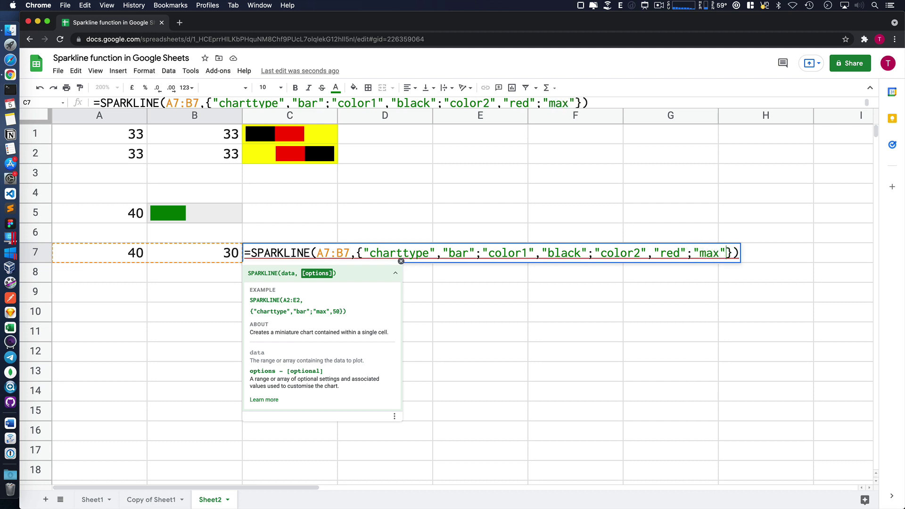
pyautogui.write(',"100"')
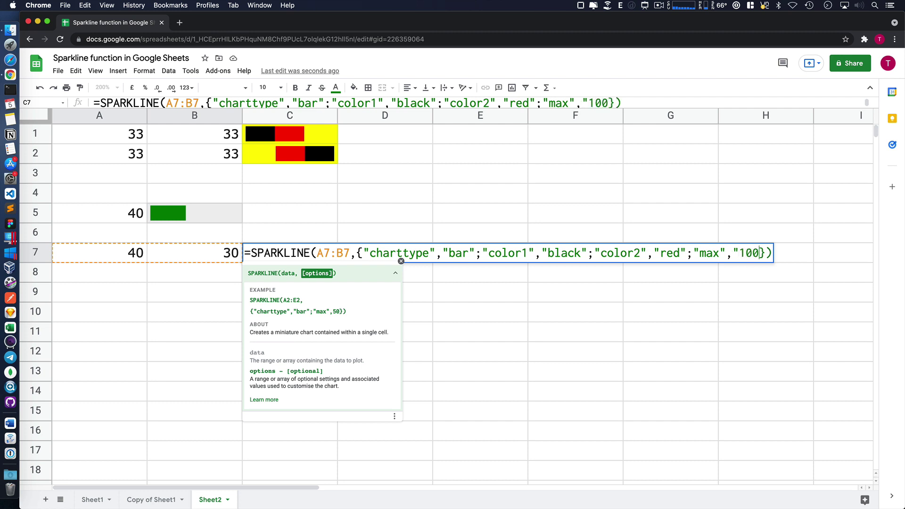
pyautogui.press('BackSpace')
pyautogui.press('BackSpace')
pyautogui.press('BackSpace')
pyautogui.press('BackSpace')
pyautogui.press('BackSpace')
pyautogui.write('1')
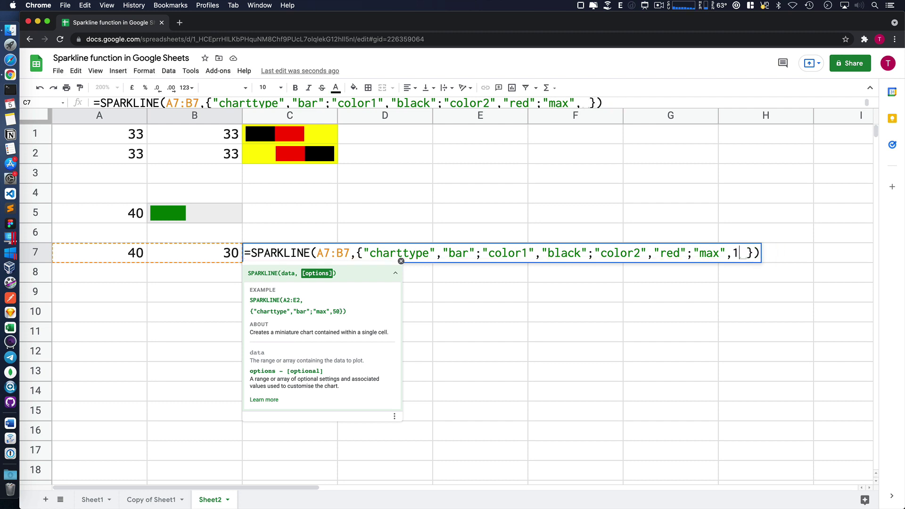
pyautogui.write('00')
pyautogui.press('Return')
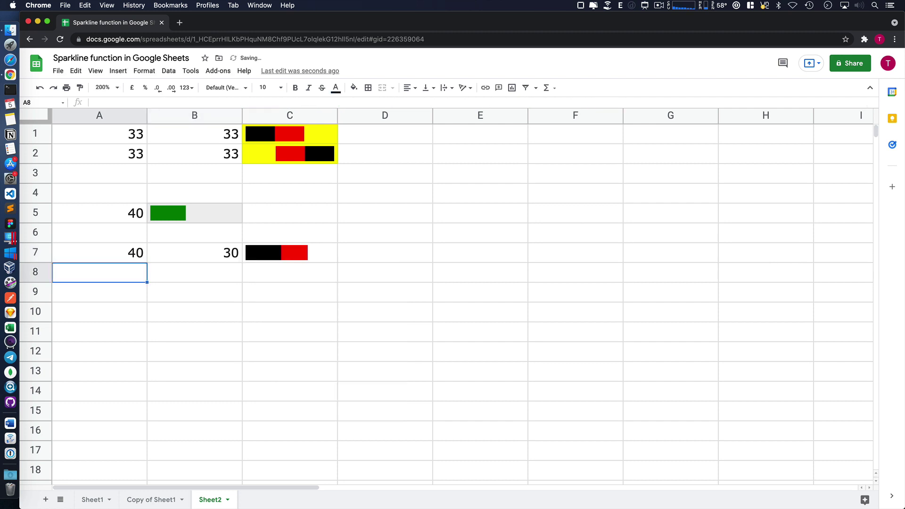
pyautogui.click(322, 256)
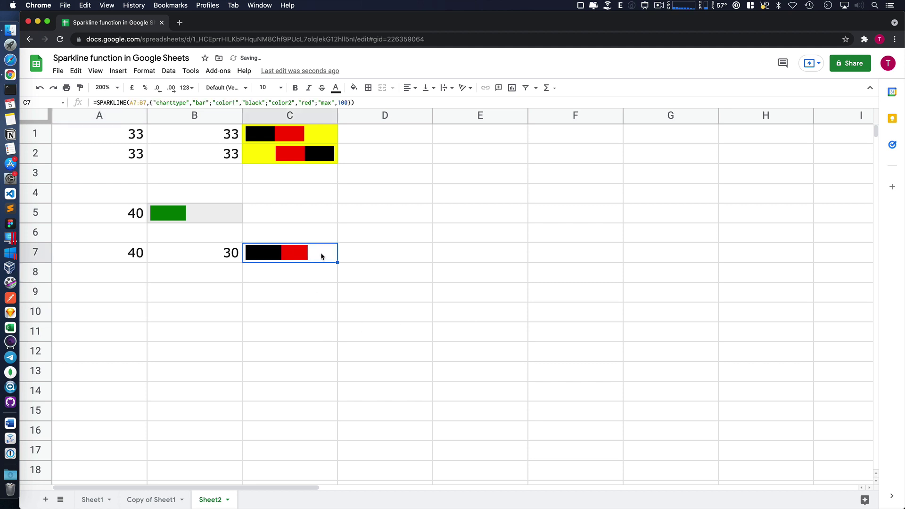
pyautogui.click(268, 276)
pyautogui.click(271, 258)
# - Fill sparkline cell C7 with yellow to match the sparklines in C1 and C2
pyautogui.click(304, 272)
pyautogui.click(319, 254)
pyautogui.click(354, 88)
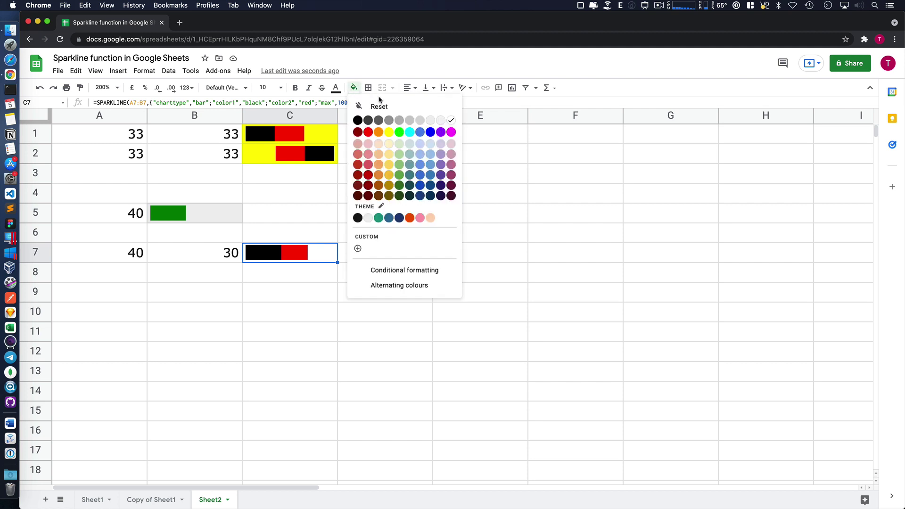
pyautogui.click(389, 132)
pyautogui.click(387, 273)
pyautogui.click(286, 257)
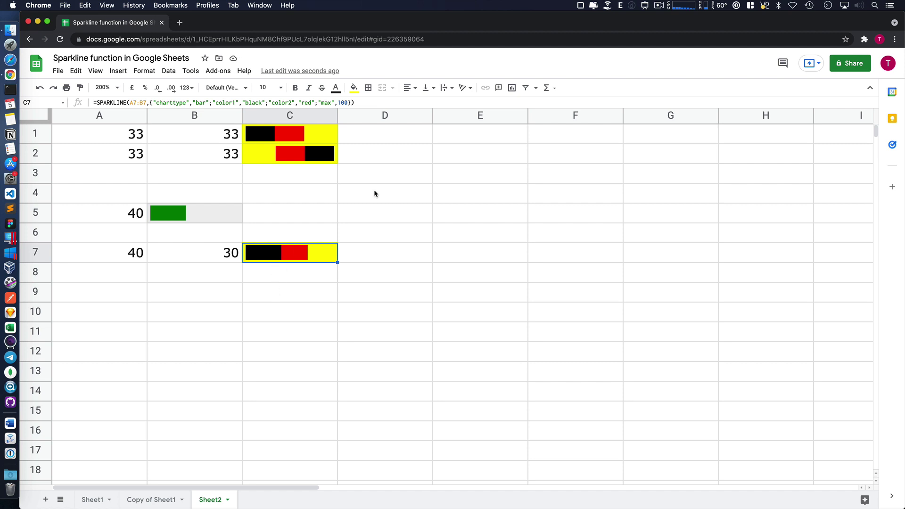
pyautogui.click(394, 130)
pyautogui.click(402, 150)
pyautogui.click(408, 142)
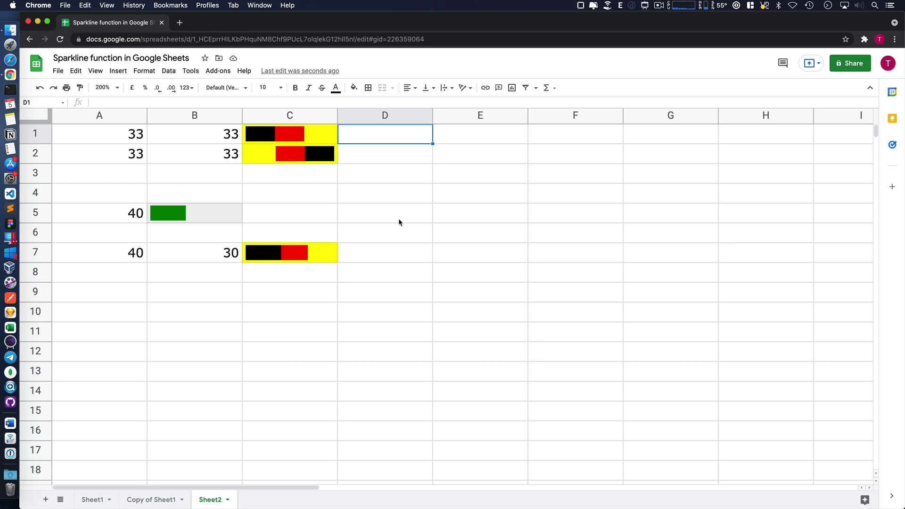
# - Search Google for 'hex color picker' and dial in the green #7affc6
pyautogui.click(179, 23)
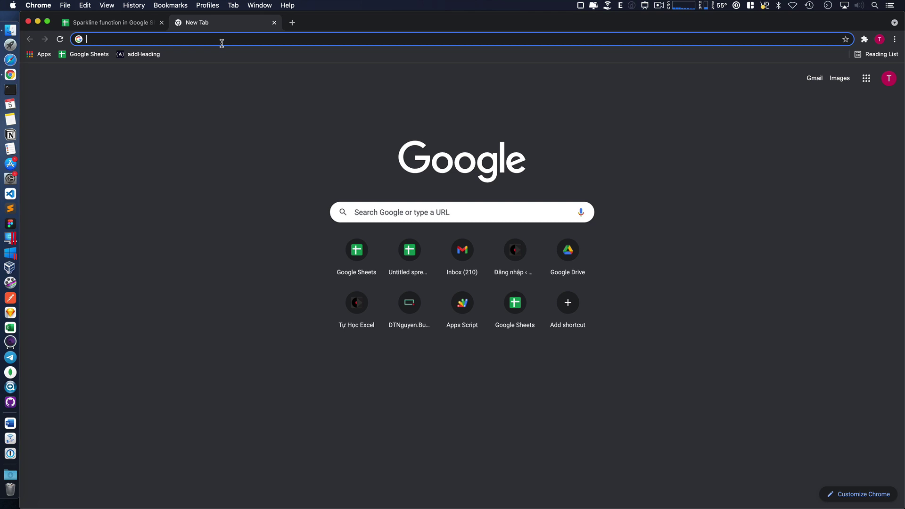
pyautogui.write('hex color p')
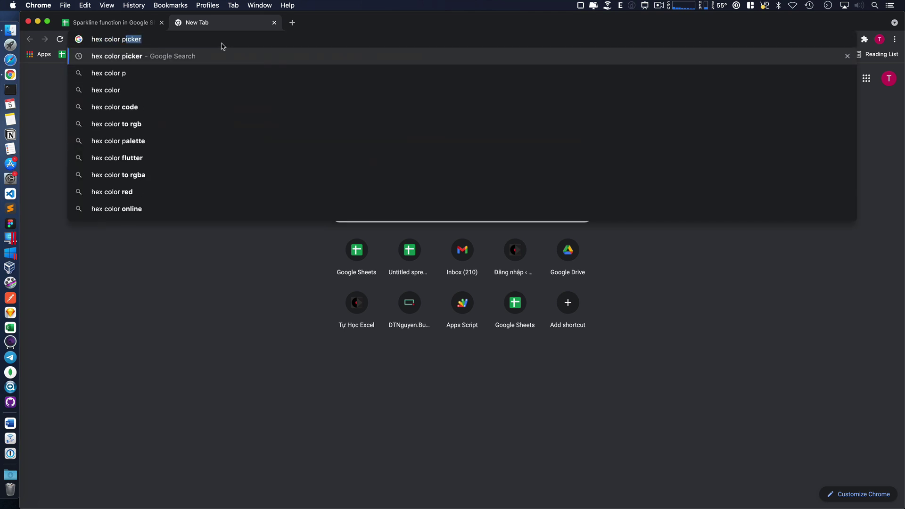
pyautogui.write('icker')
pyautogui.press('Return')
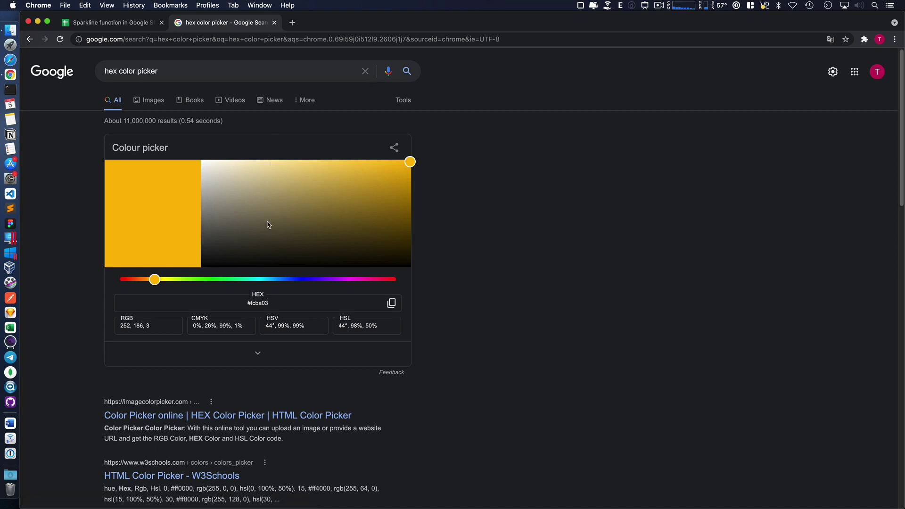
pyautogui.click(260, 197)
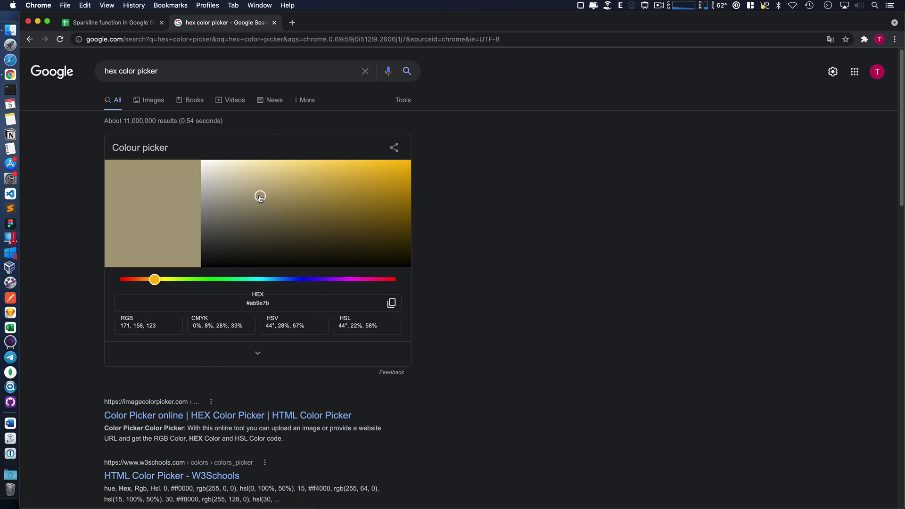
pyautogui.click(239, 280)
pyautogui.click(299, 186)
pyautogui.moveTo(299, 186); pyautogui.dragTo(311, 161)
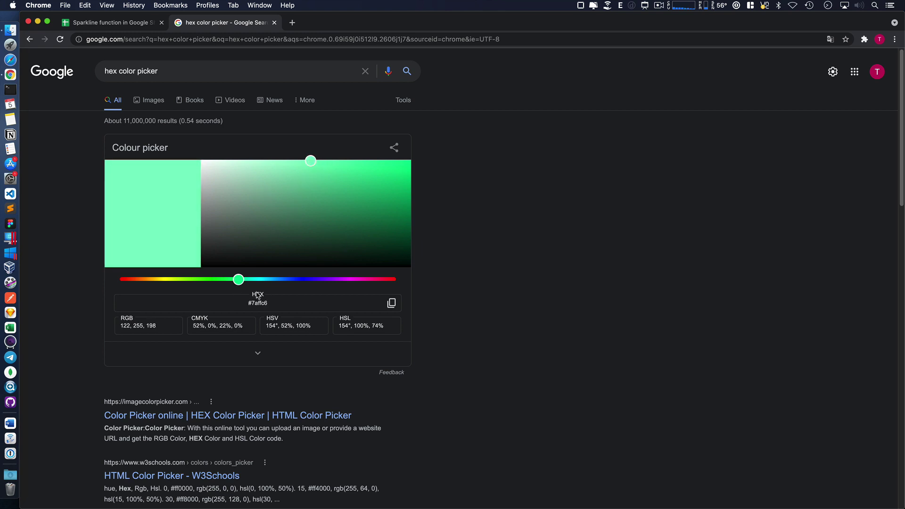
# - Copy the #7affc6 hex code and return to the Sparkline spreadsheet
pyautogui.click(392, 305)
pyautogui.click(273, 304)
pyautogui.moveTo(268, 304); pyautogui.dragTo(246, 303)
pyautogui.press('super+c')
pyautogui.click(117, 23)
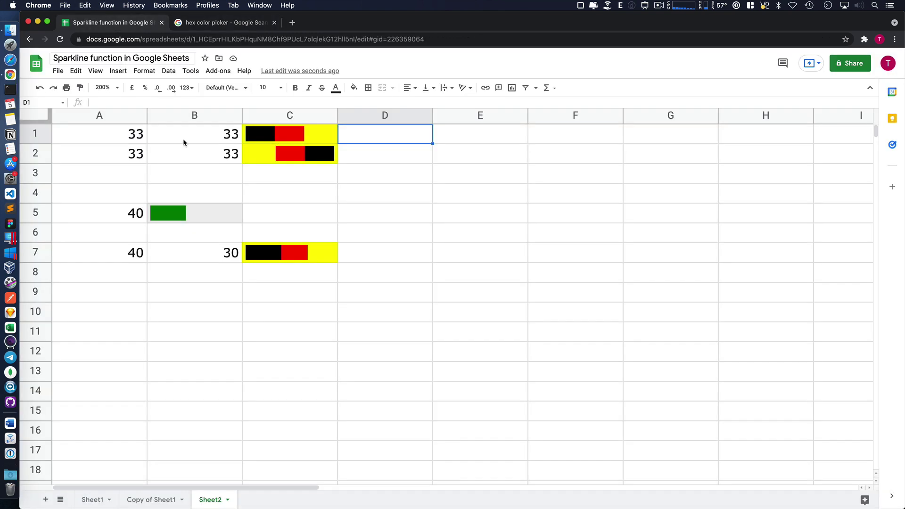
# - Replace "green" with #7affc6 in B5's SPARKLINE formula
pyautogui.click(209, 204)
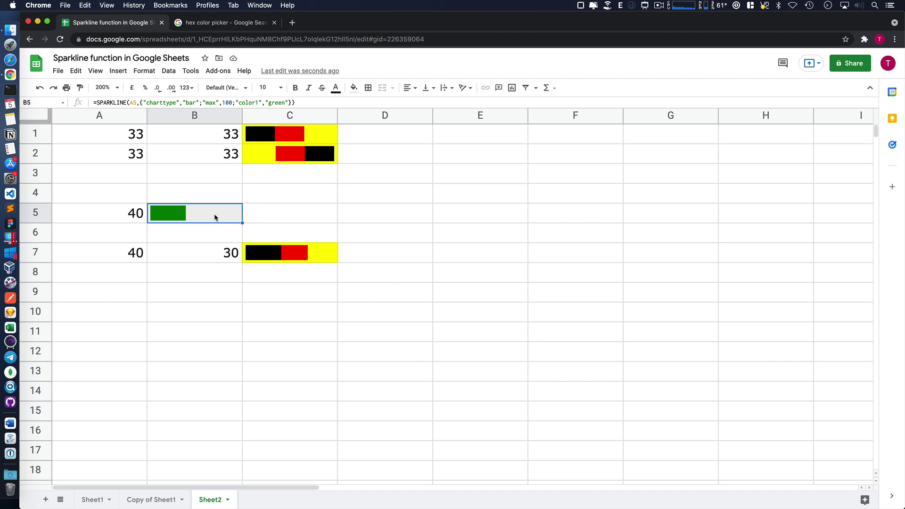
pyautogui.doubleClick(215, 218)
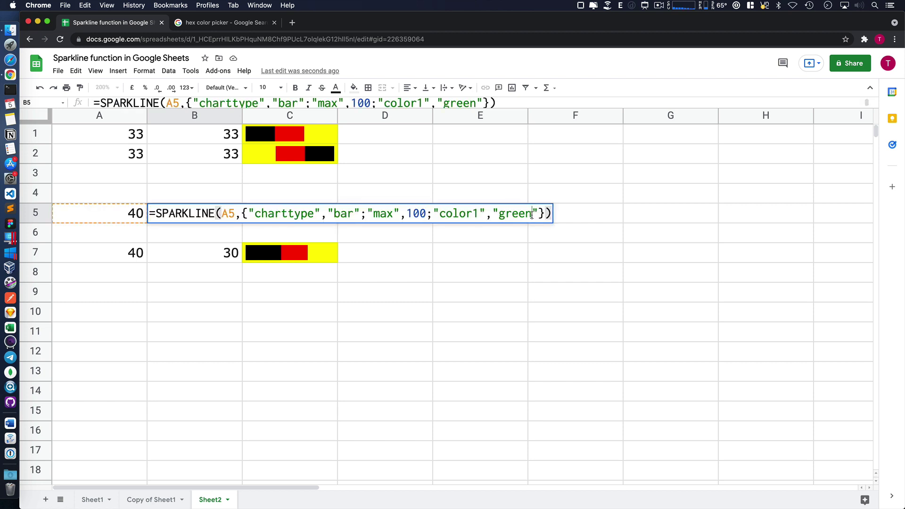
pyautogui.moveTo(532, 215); pyautogui.dragTo(499, 215)
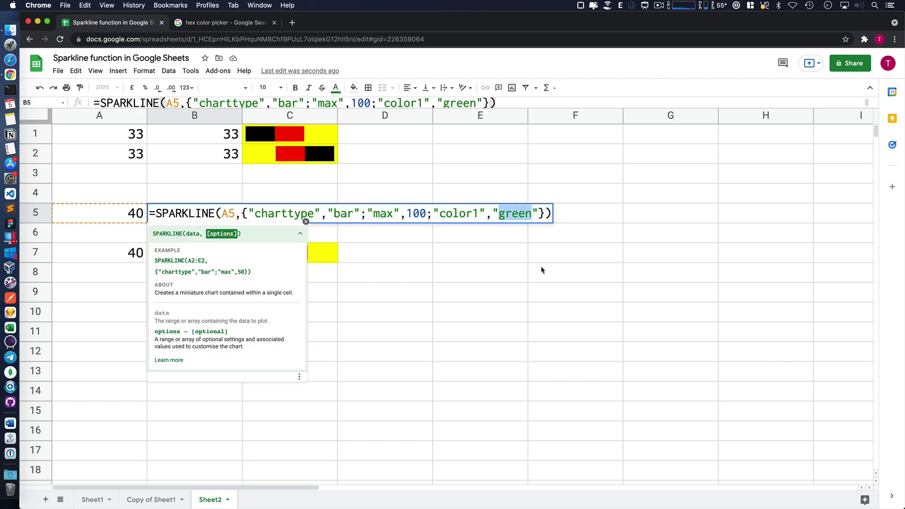
pyautogui.hotkey('ctrl', 'v')
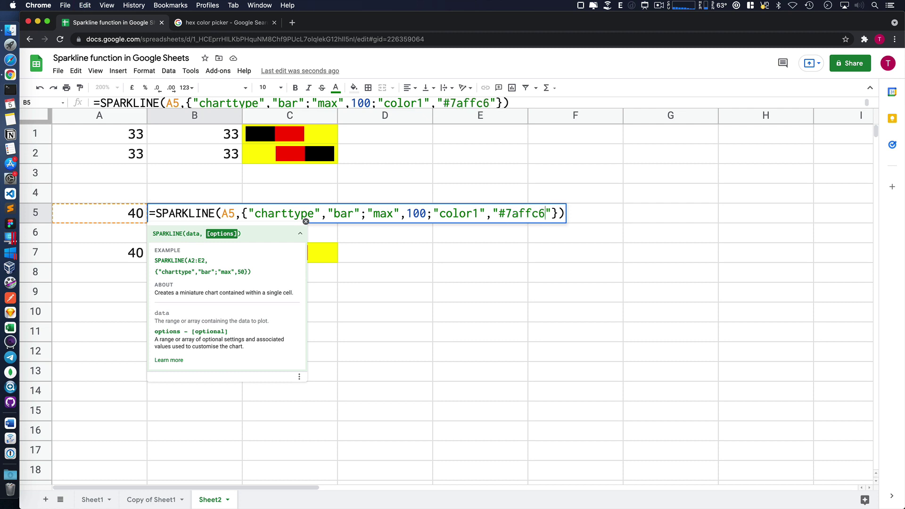
pyautogui.press('Return')
# - Check B5's updated mint sparkline formula, then return to the spreadsheet from the colour picker results
pyautogui.click(385, 295)
pyautogui.click(201, 210)
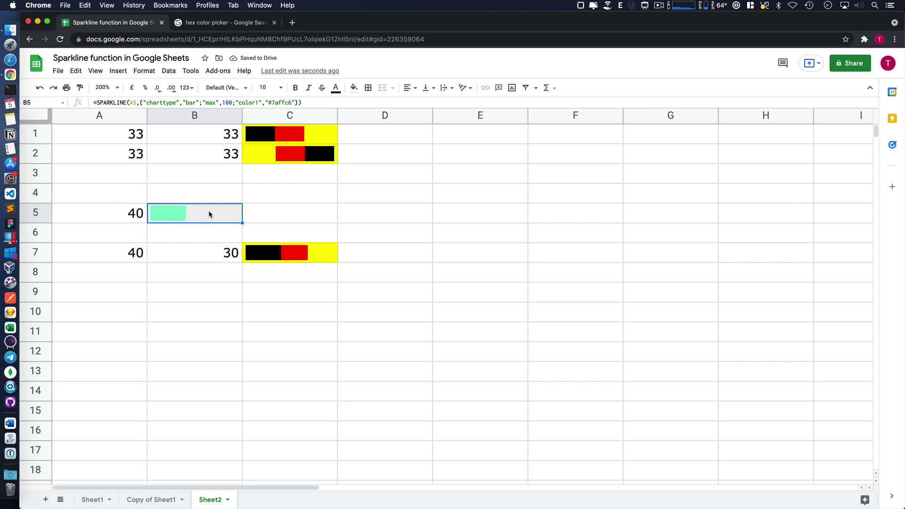
pyautogui.click(225, 24)
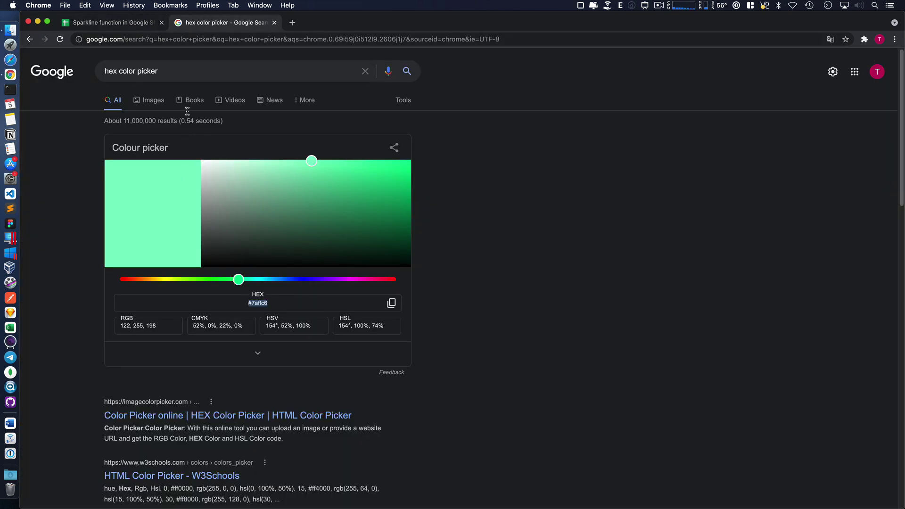
pyautogui.click(137, 27)
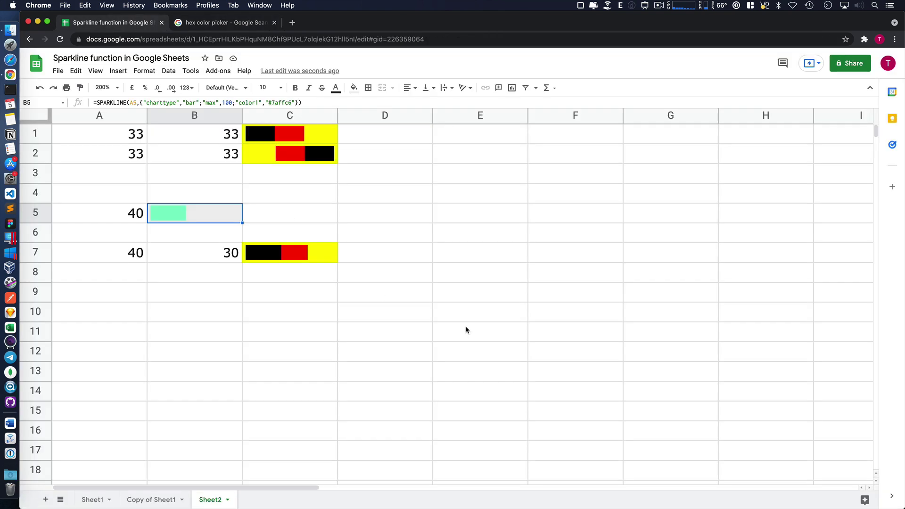
pyautogui.click(469, 293)
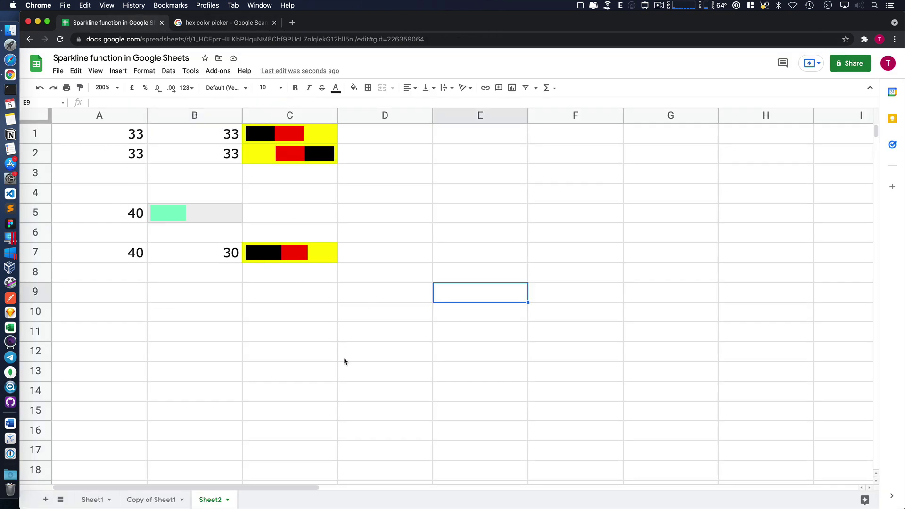
# - Go to Sheet1 and select the Q1–Q4 header cells A1:D1
pyautogui.click(160, 501)
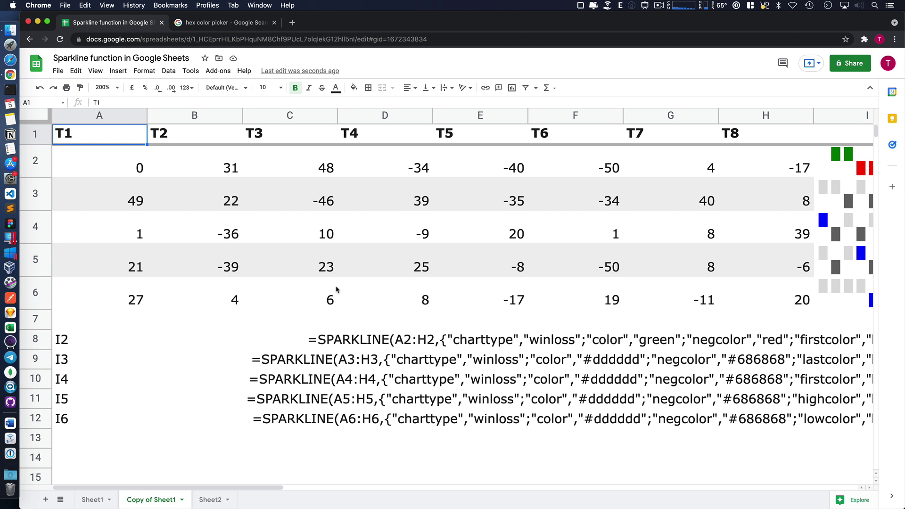
pyautogui.click(92, 499)
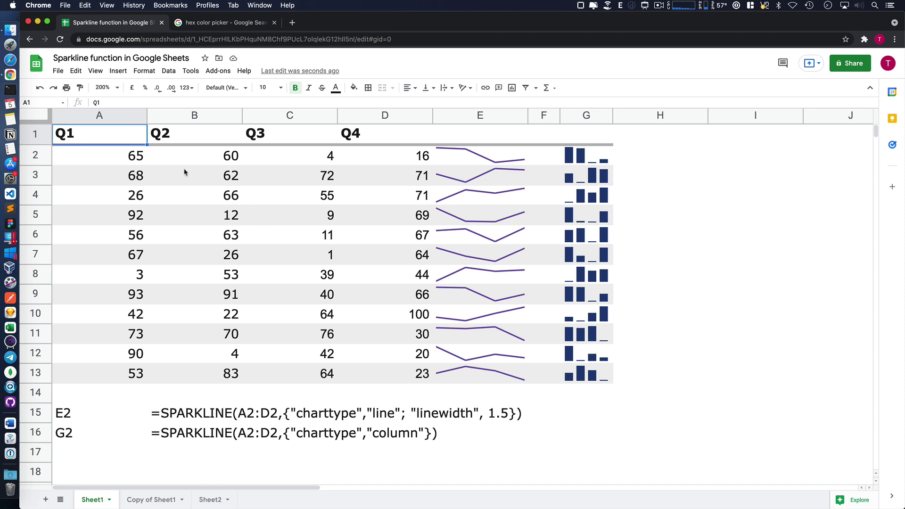
pyautogui.moveTo(116, 133); pyautogui.dragTo(356, 138)
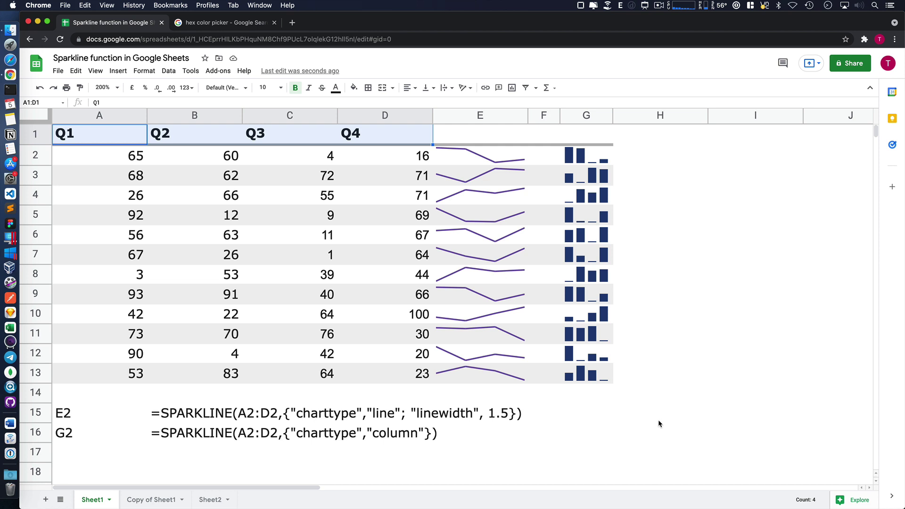
# - Enter a SPARKLINE formula in H2 with charttype "line" and linewidth 1.5
pyautogui.click(653, 158)
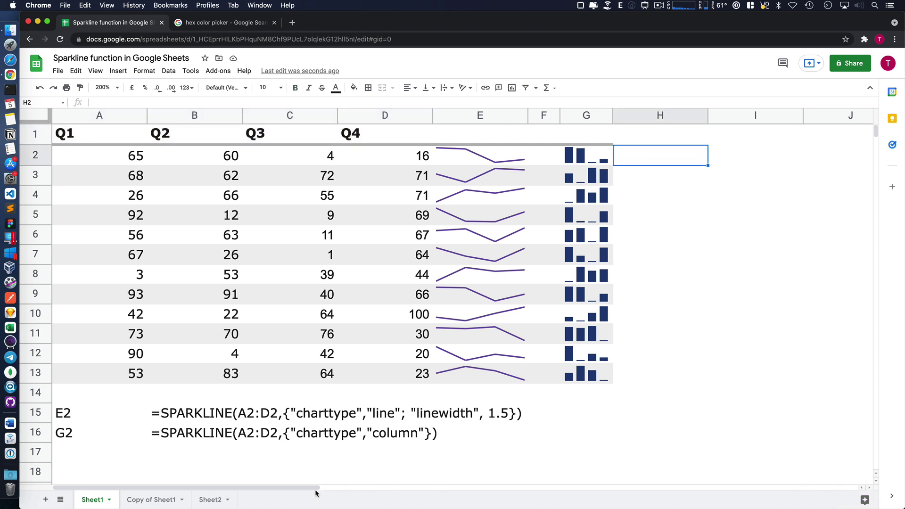
pyautogui.moveTo(316, 489); pyautogui.dragTo(416, 491)
pyautogui.write('=')
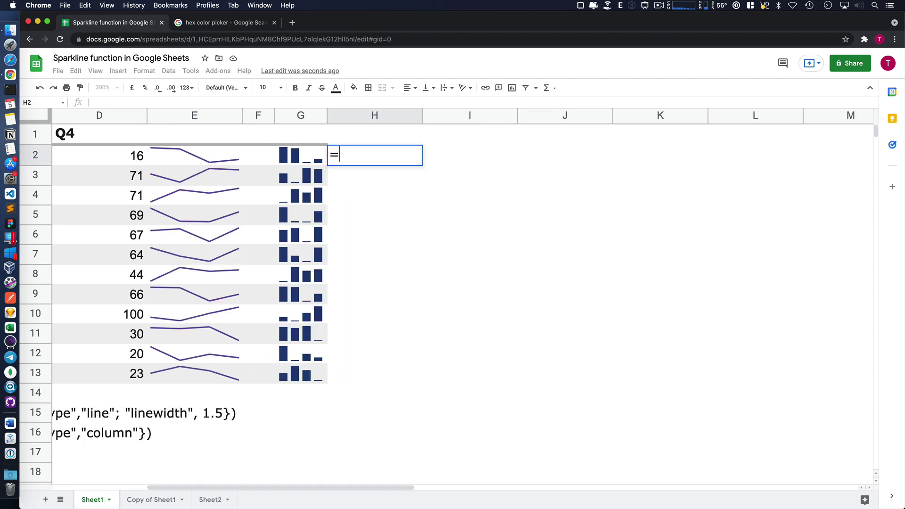
pyautogui.write('spar')
pyautogui.press('Tab')
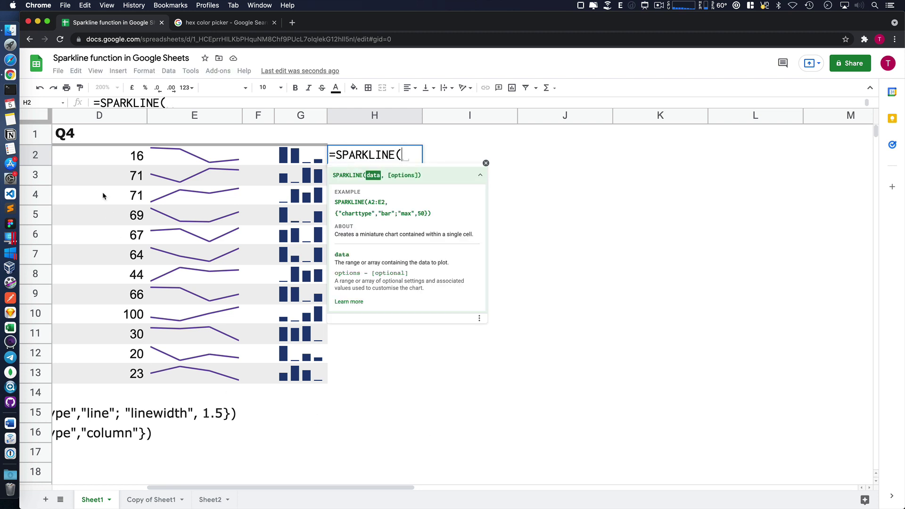
pyautogui.write('A2:')
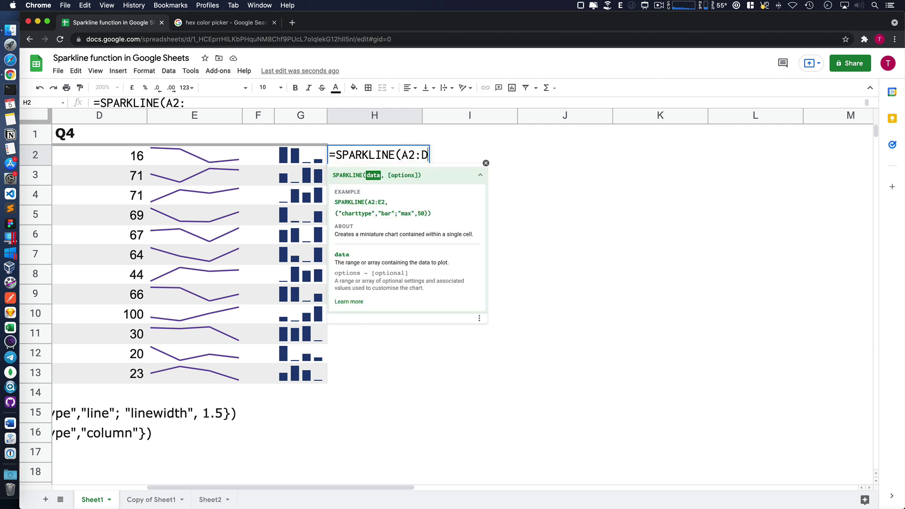
pyautogui.write('D,')
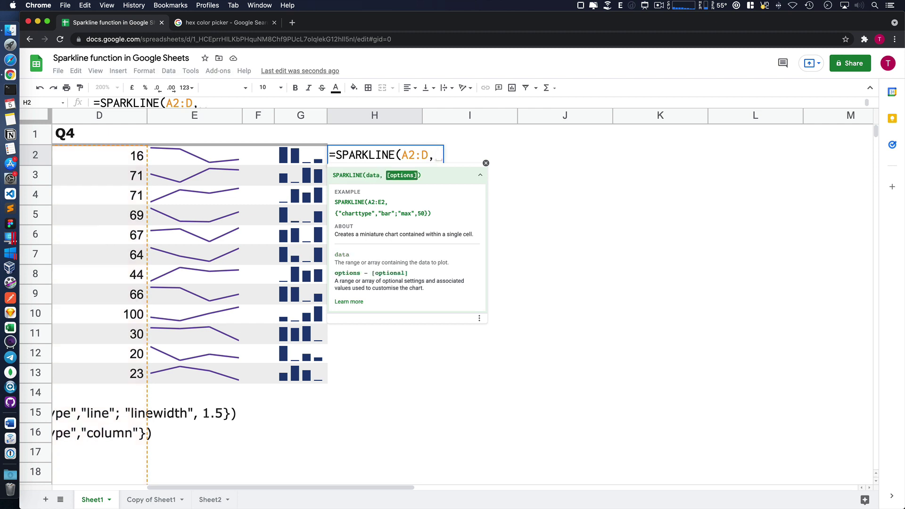
pyautogui.write('{')
pyautogui.write('})')
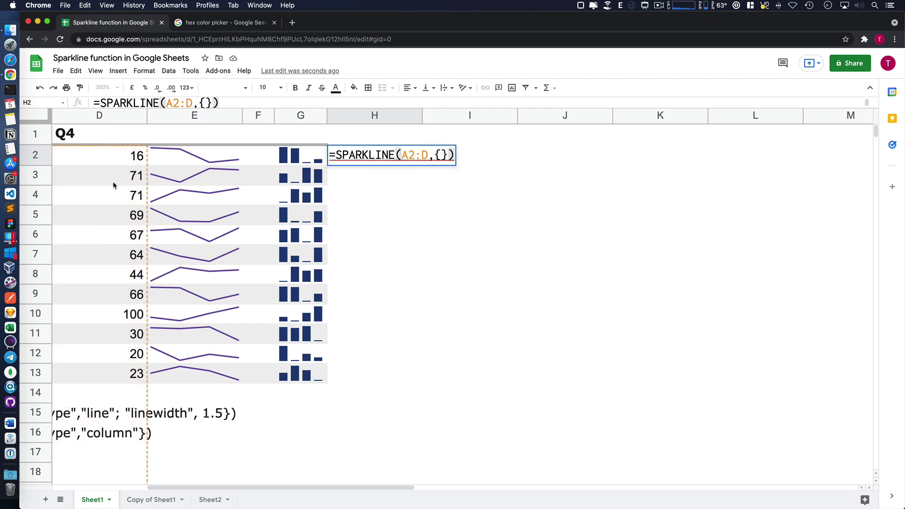
pyautogui.click(441, 155)
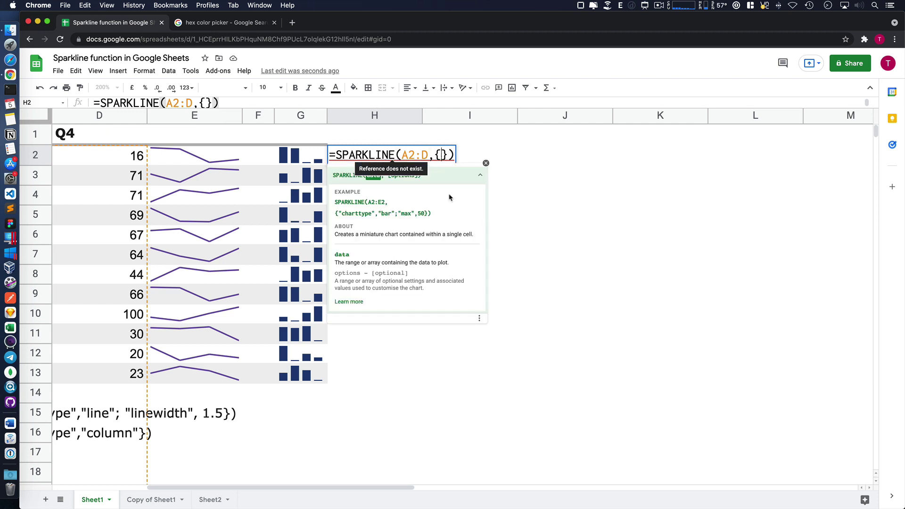
pyautogui.write('""')
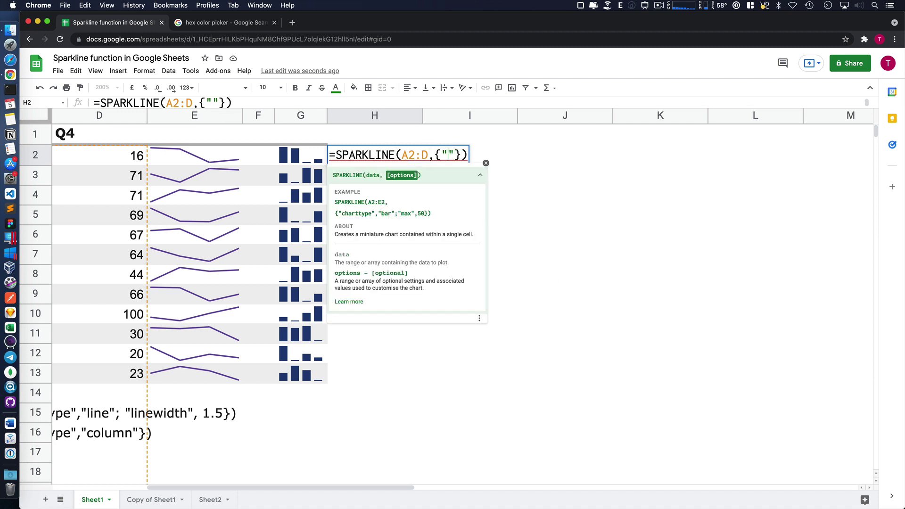
pyautogui.write('chartttype')
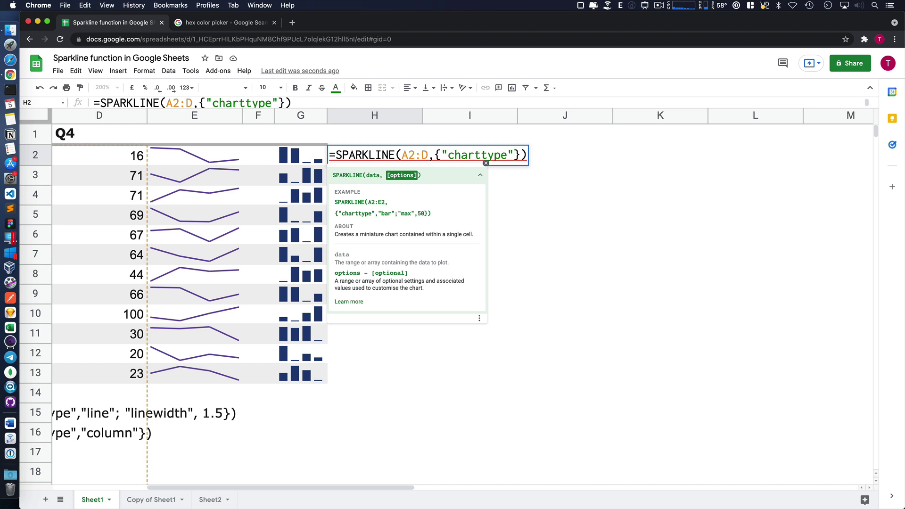
pyautogui.write(',"line"')
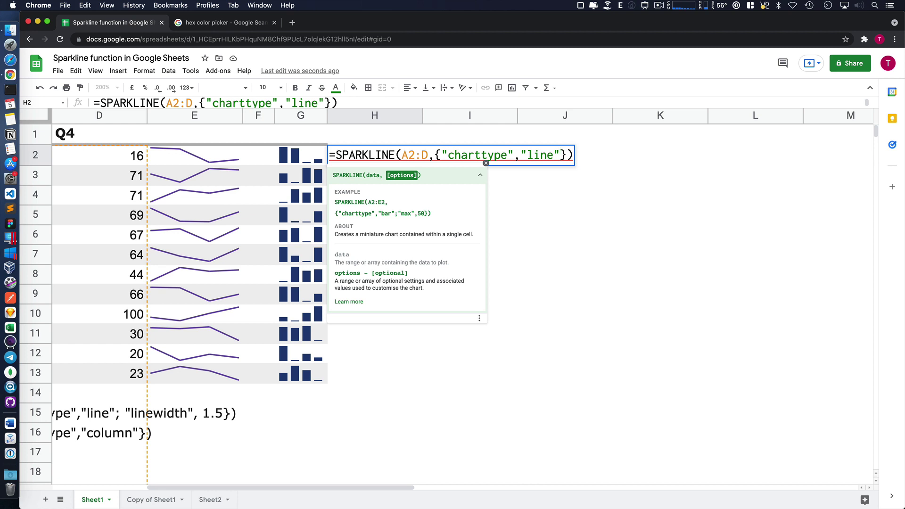
pyautogui.write(';')
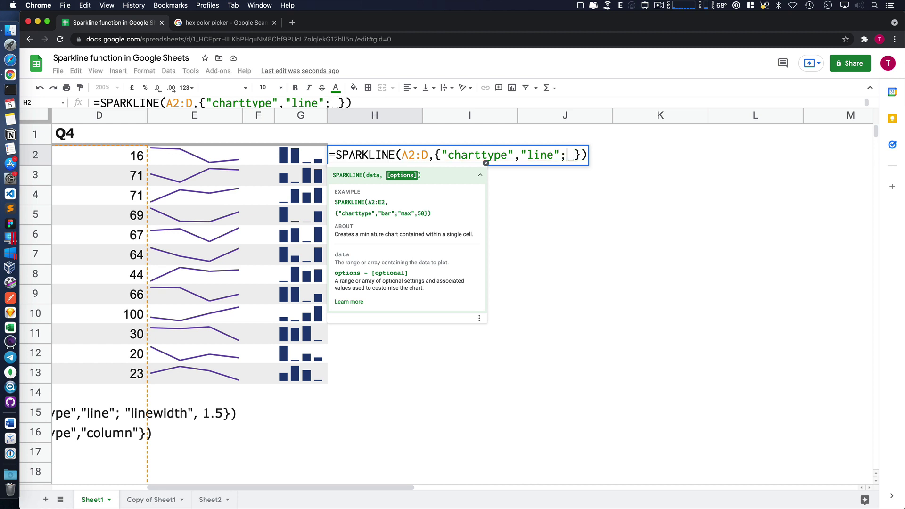
pyautogui.press('BackSpace')
pyautogui.write('"')
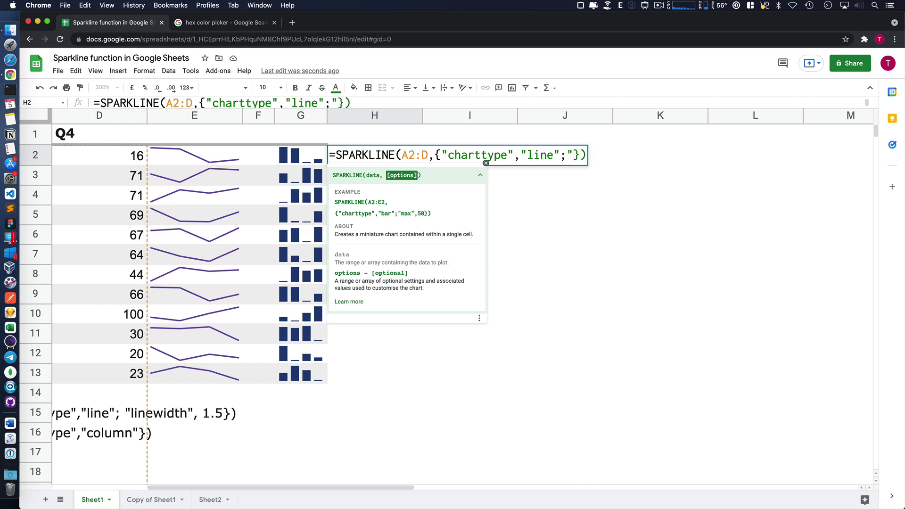
pyautogui.write('linewid')
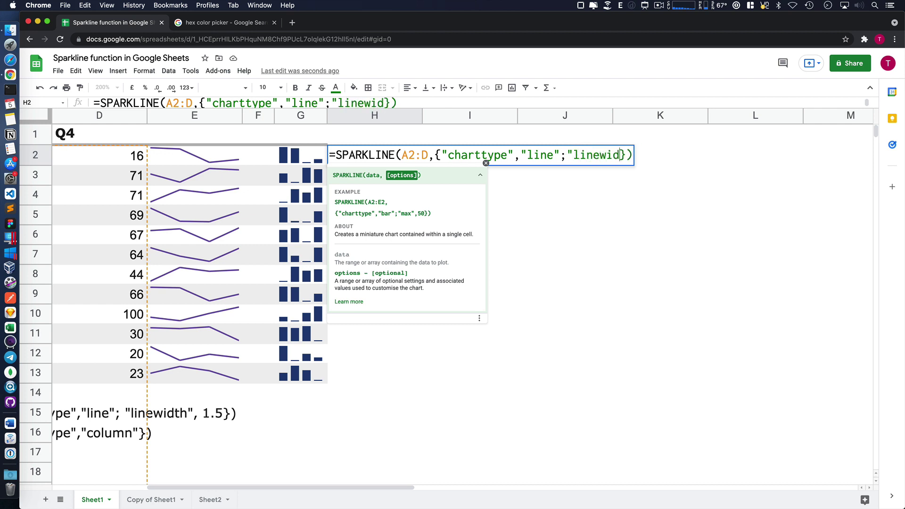
pyautogui.write('th"')
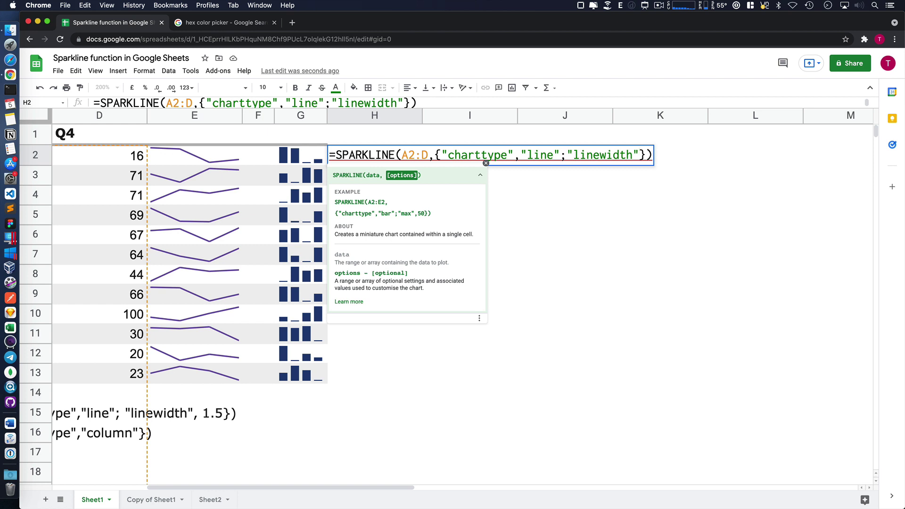
pyautogui.write(',')
pyautogui.press('BackSpace')
pyautogui.write('1.5')
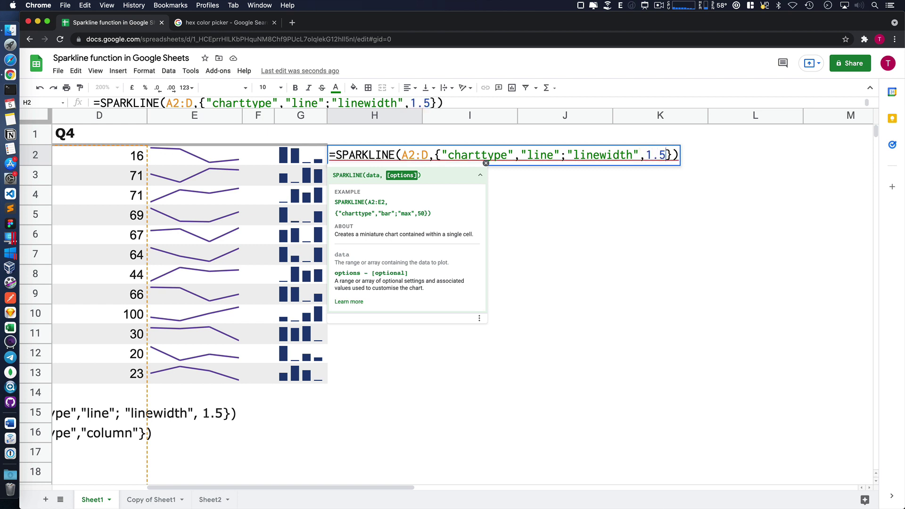
pyautogui.press('Return')
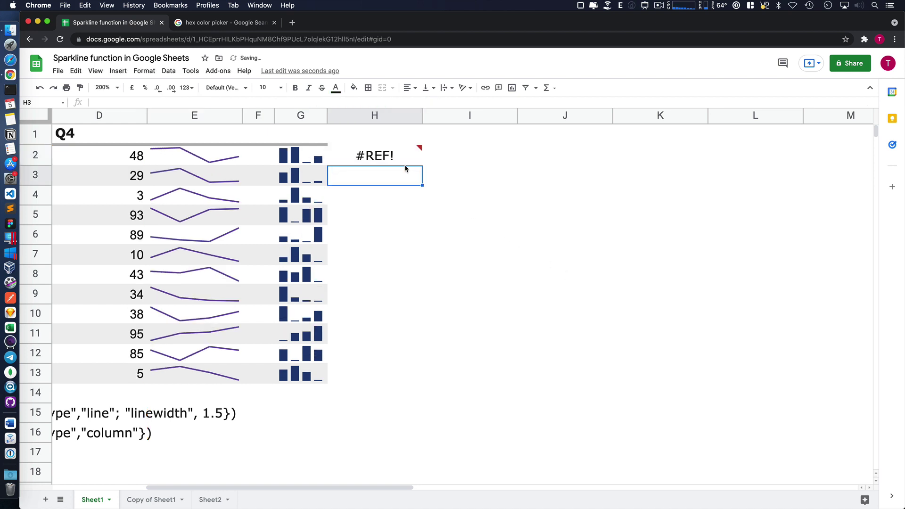
# - Fix H2's #REF! error by correcting the range to A2:D2, then review the formula
pyautogui.click(395, 159)
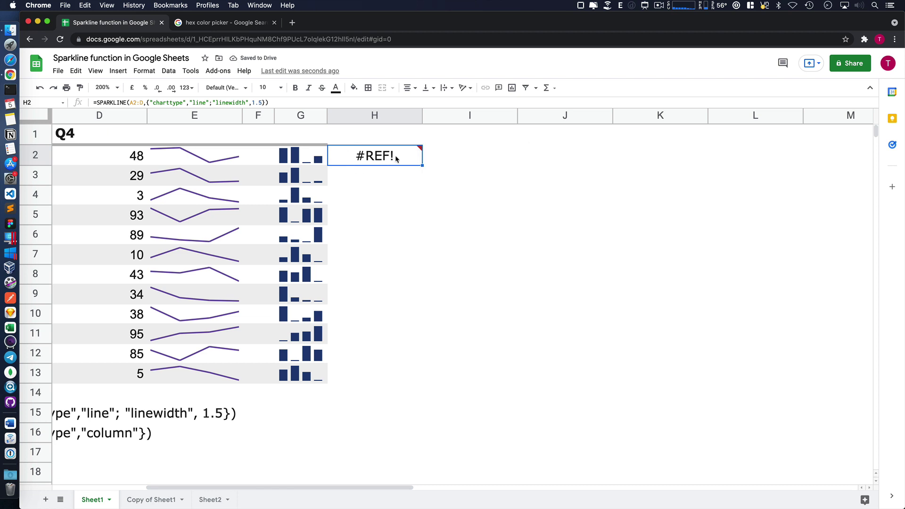
pyautogui.doubleClick(401, 157)
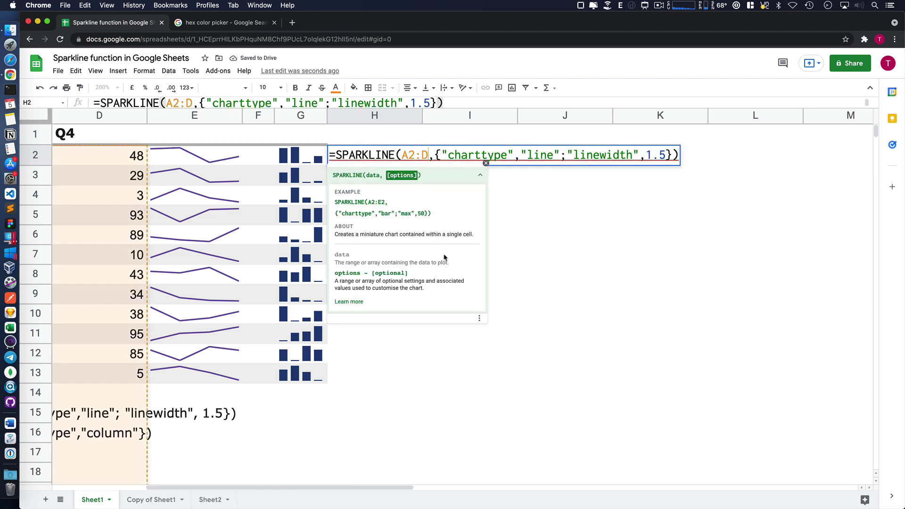
pyautogui.write('2')
pyautogui.press('Return')
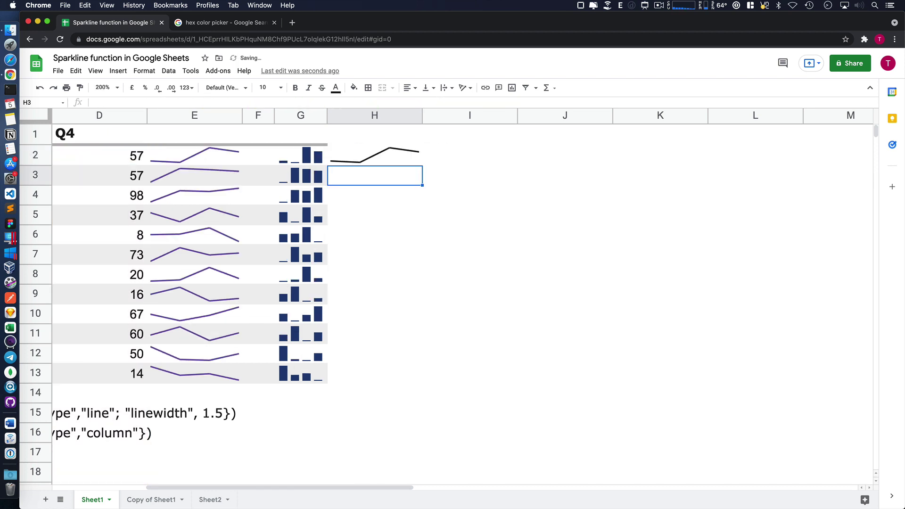
pyautogui.click(400, 153)
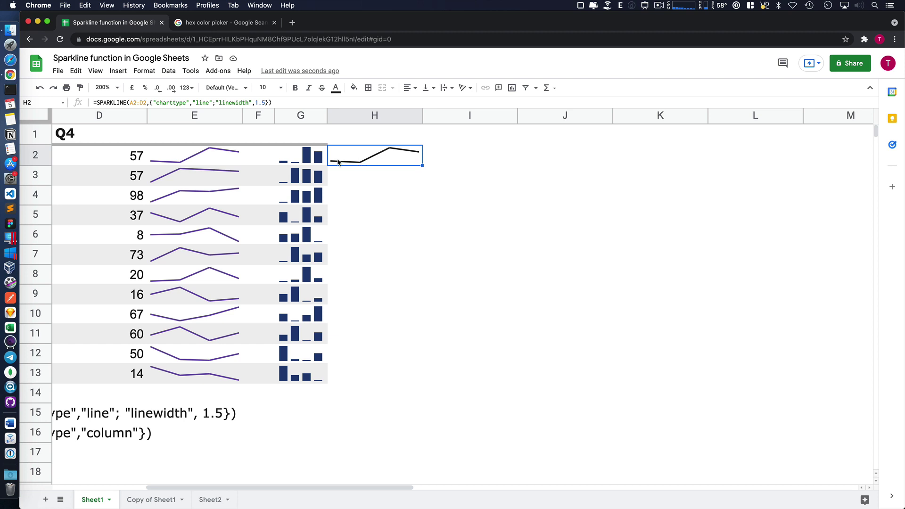
pyautogui.doubleClick(376, 158)
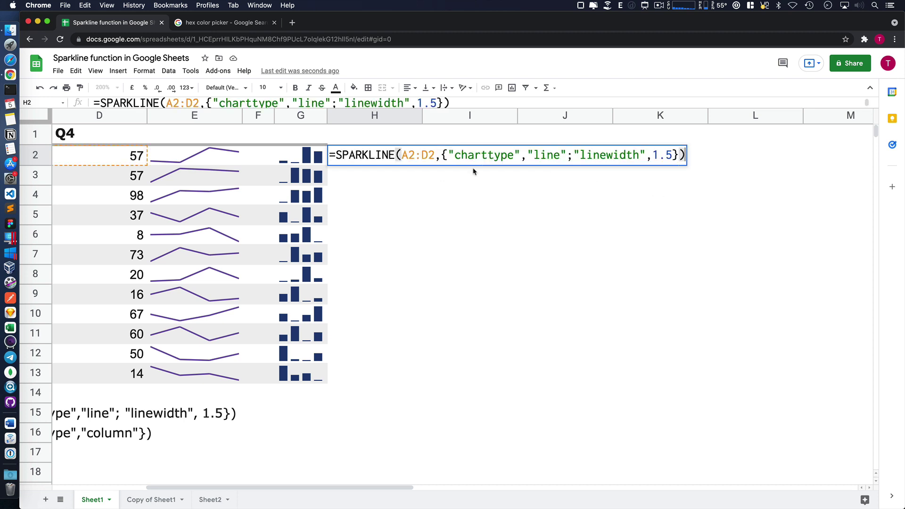
pyautogui.press('Escape')
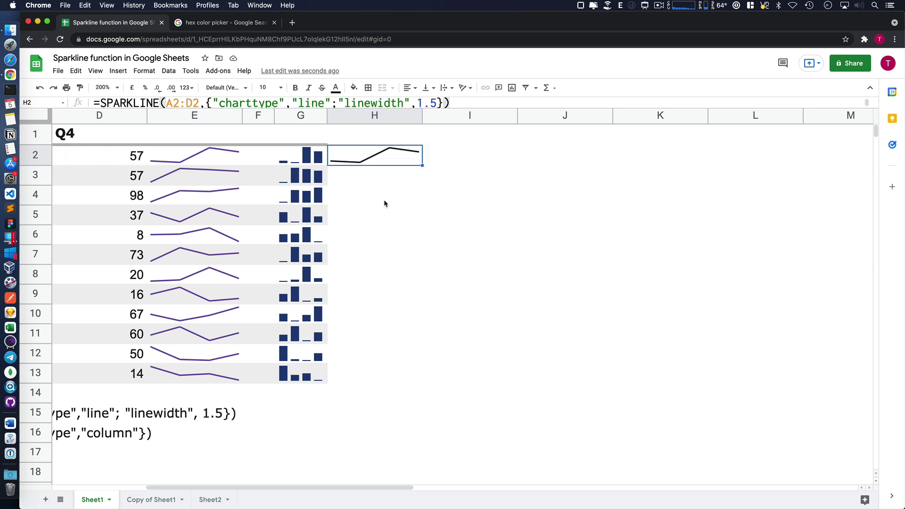
# - Set H2's text colour to red so its line sparkline draws in red, then check it
pyautogui.click(385, 173)
pyautogui.click(384, 157)
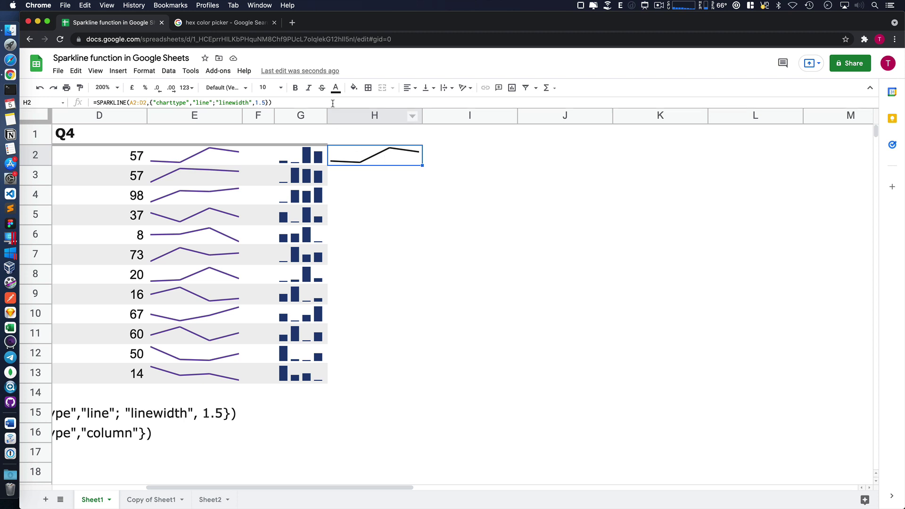
pyautogui.click(336, 87)
pyautogui.click(347, 132)
pyautogui.click(448, 220)
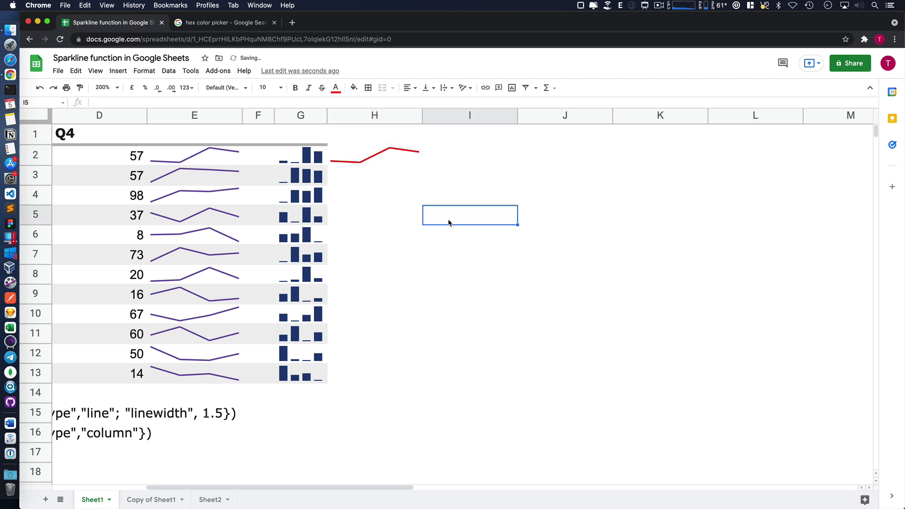
pyautogui.click(389, 158)
pyautogui.click(461, 294)
pyautogui.click(378, 163)
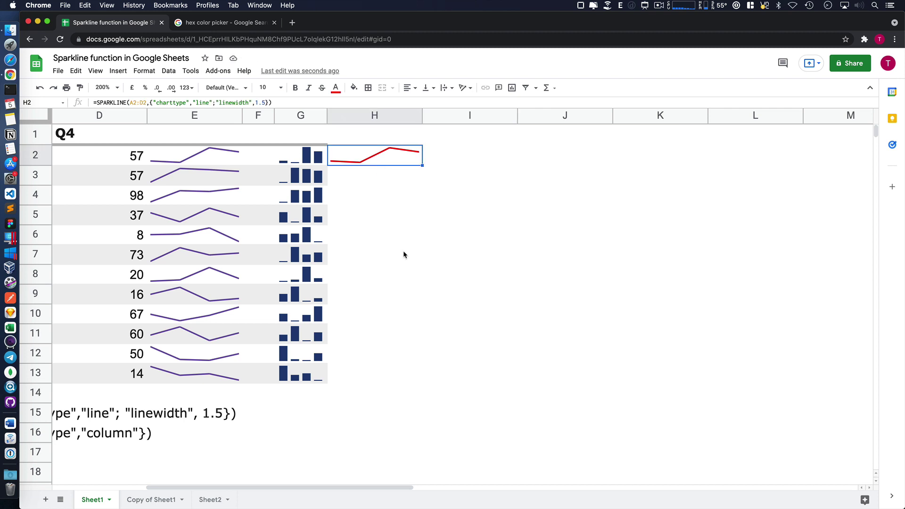
pyautogui.moveTo(259, 488)
pyautogui.mouseDown()
pyautogui.moveTo(232, 488)
pyautogui.moveTo(283, 488)
pyautogui.mouseUp()
# - Enter =SPARKLINE(A2:D2,{"charttype","column"}) in I2 and select the new column sparkline
pyautogui.click(453, 153)
pyautogui.write('=')
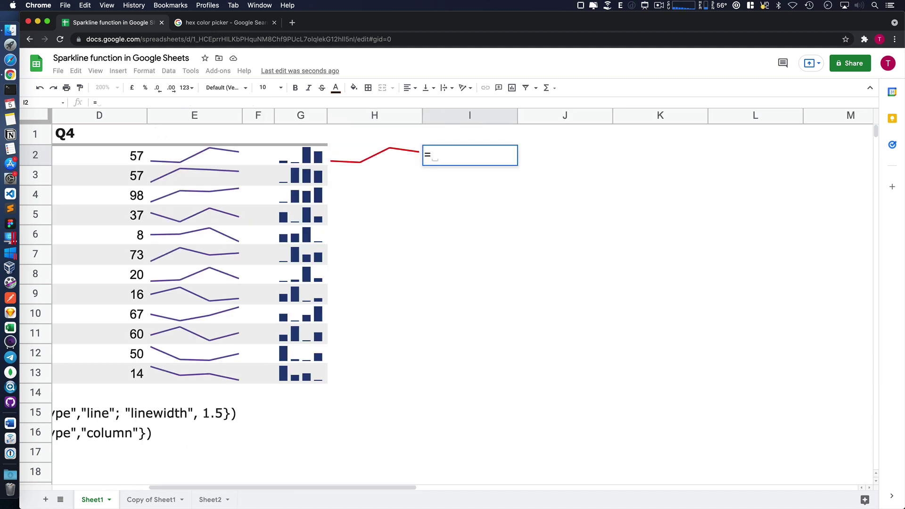
pyautogui.write('spar')
pyautogui.press('Tab')
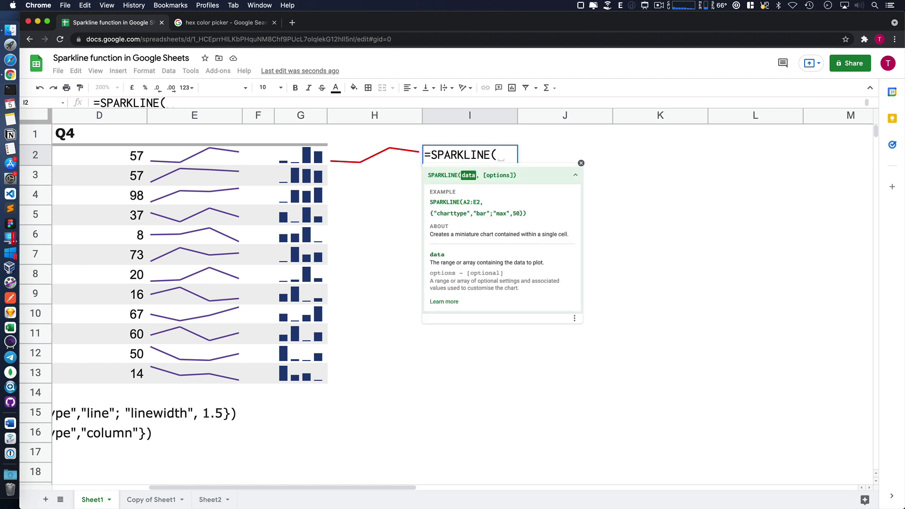
pyautogui.write('a2:d2,')
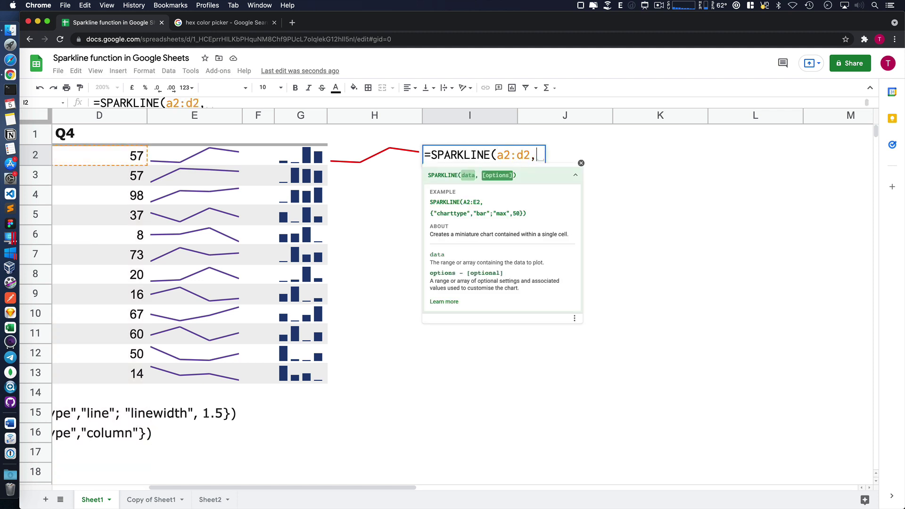
pyautogui.write('{})')
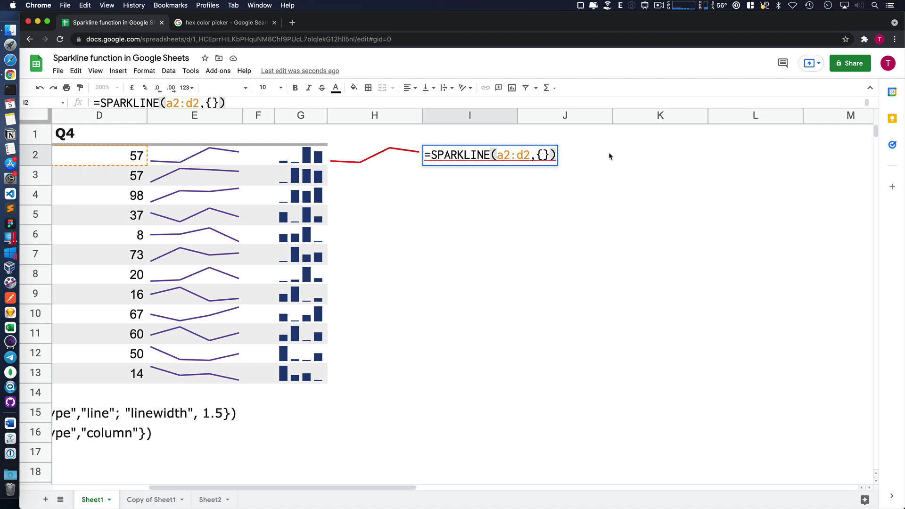
pyautogui.click(545, 156)
pyautogui.write('"c')
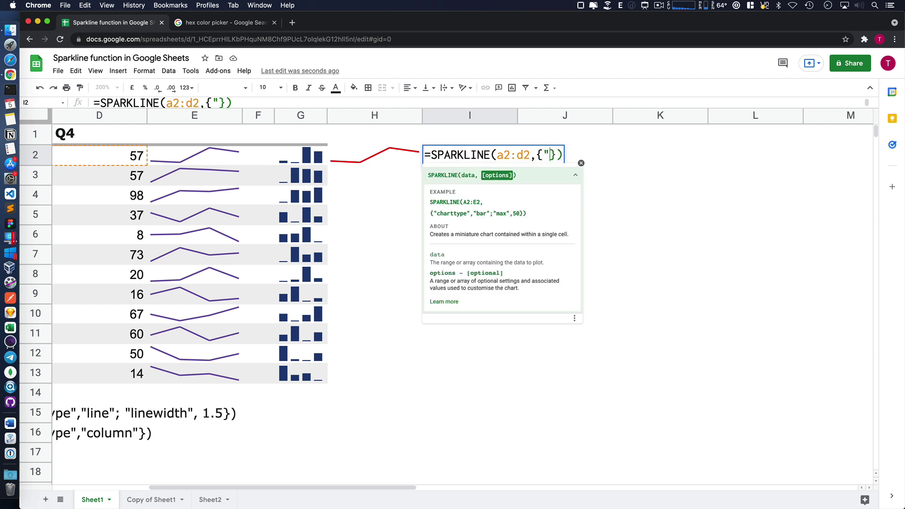
pyautogui.write('harttype')
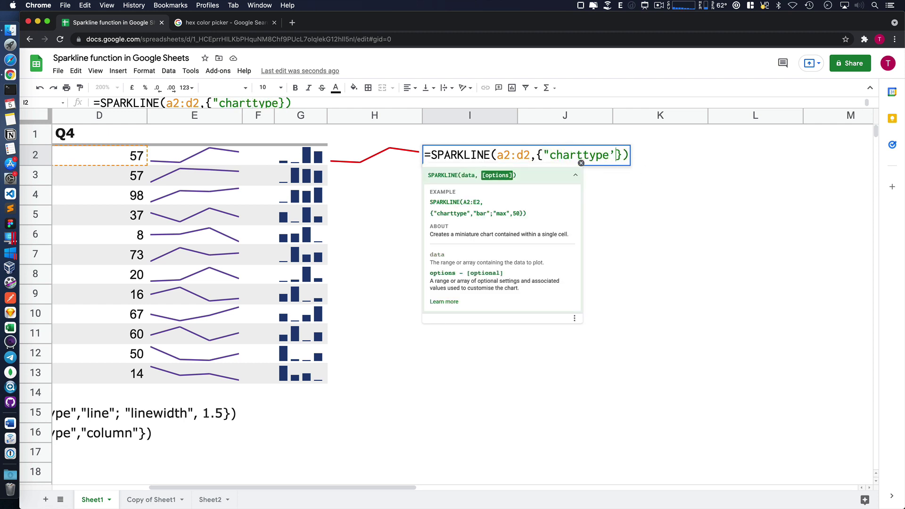
pyautogui.write('",')
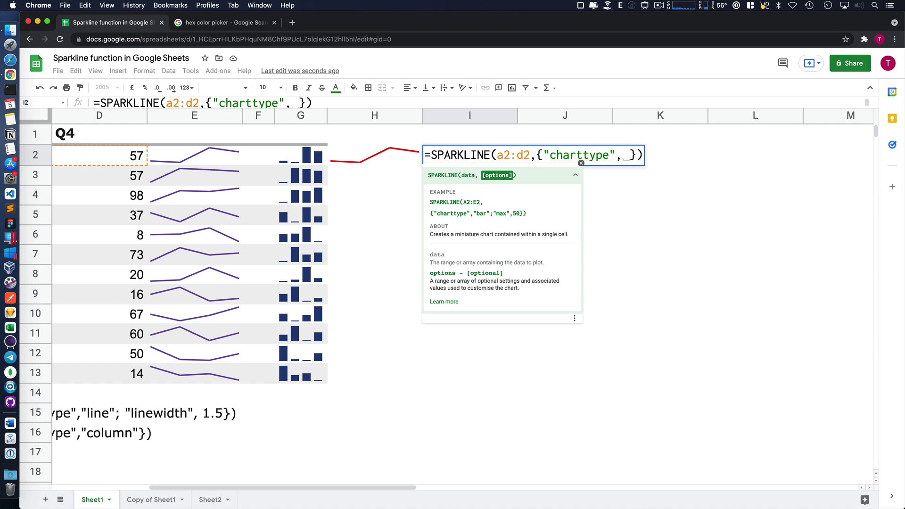
pyautogui.press('BackSpace')
pyautogui.write('"column"')
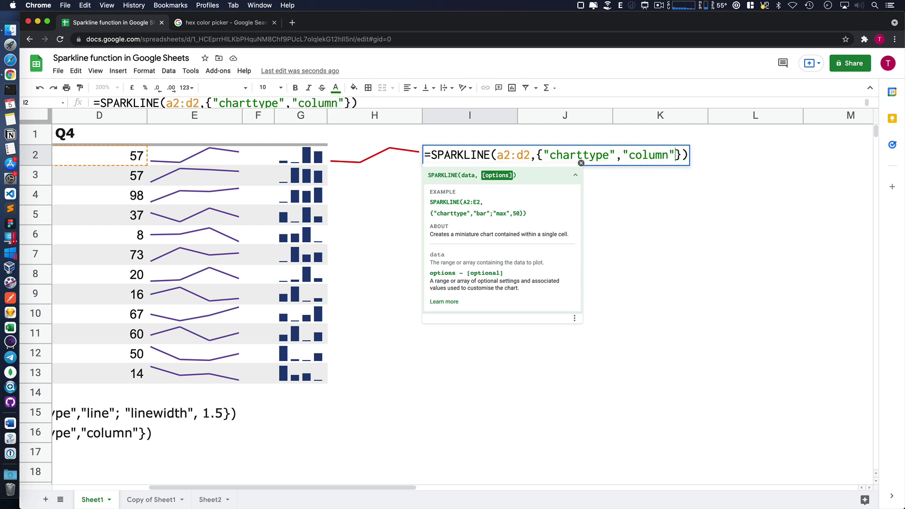
pyautogui.press('Return')
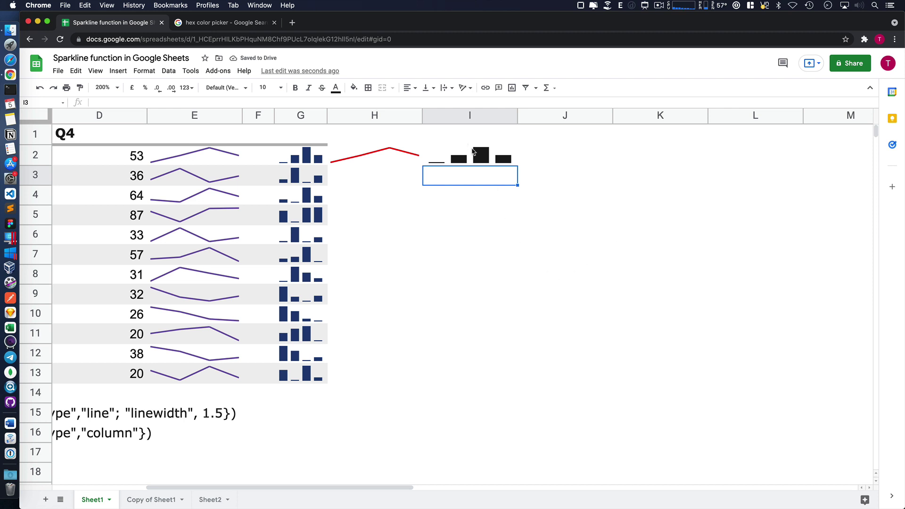
pyautogui.click(481, 163)
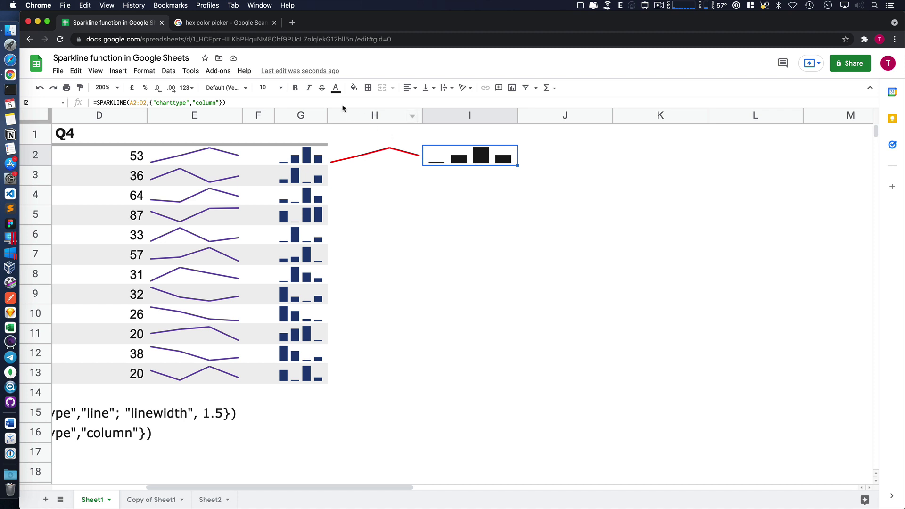
pyautogui.click(336, 88)
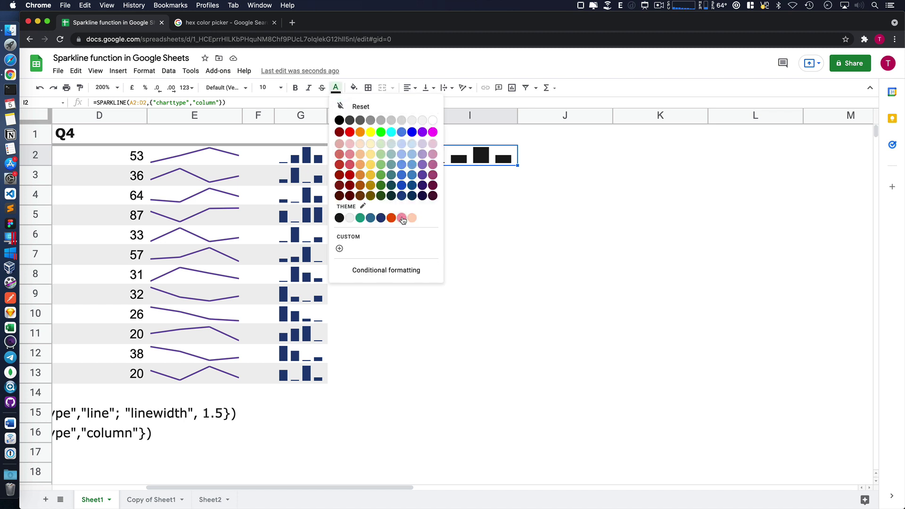
# - Colour the I2 column sparkline teal and fill H2:I2 down to row 13
pyautogui.click(360, 218)
pyautogui.click(522, 230)
pyautogui.moveTo(375, 156)
pyautogui.mouseDown()
pyautogui.moveTo(472, 155)
pyautogui.moveTo(514, 372)
pyautogui.mouseUp()
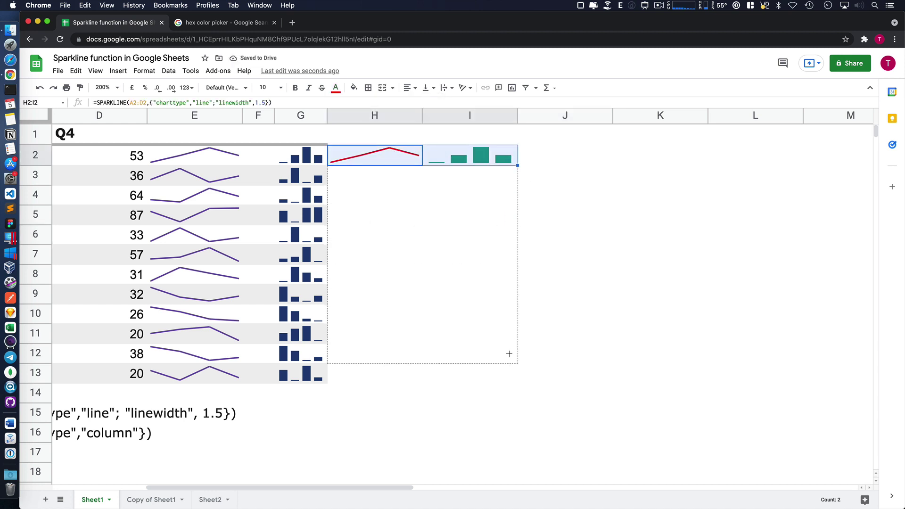
pyautogui.click(607, 221)
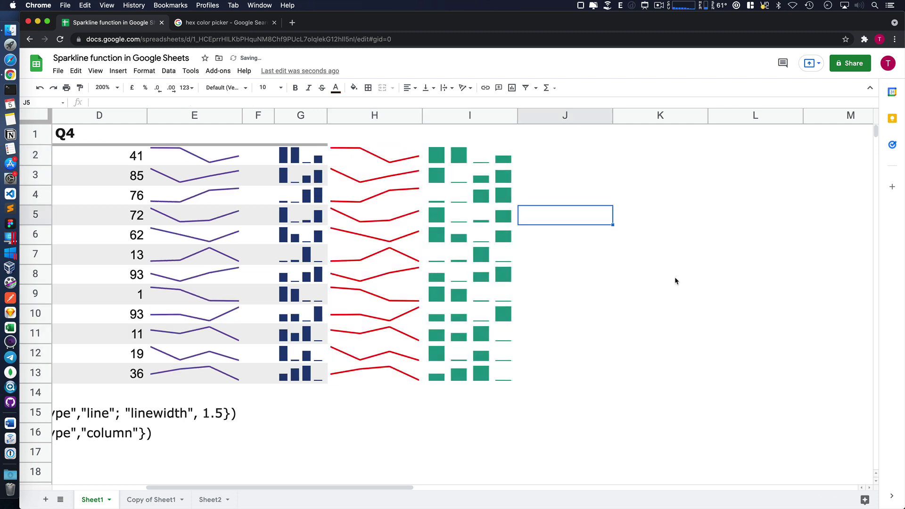
# - Narrow column I and check the column sparklines in I2:I13
pyautogui.click(476, 118)
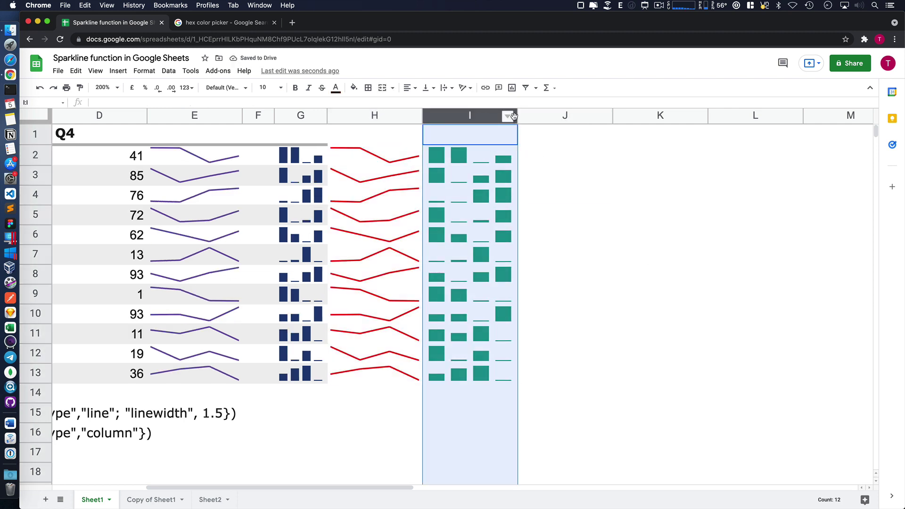
pyautogui.moveTo(515, 117); pyautogui.dragTo(486, 116)
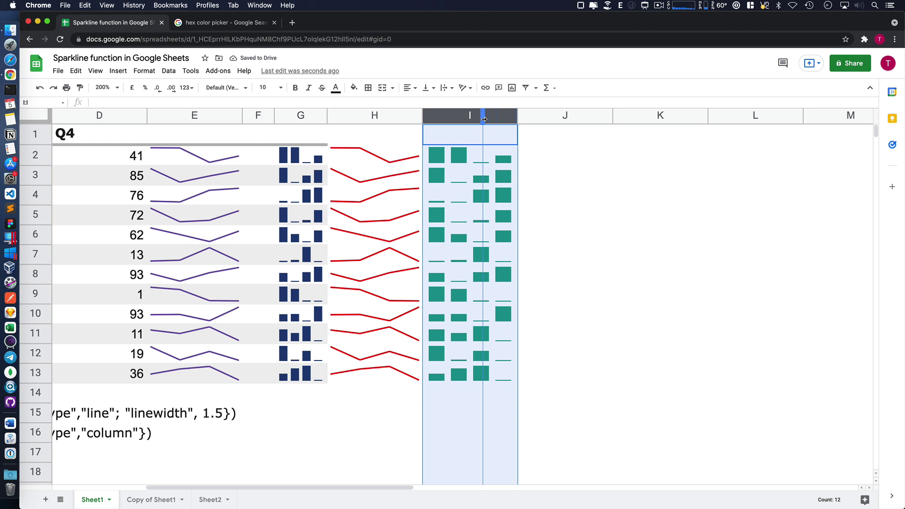
pyautogui.click(538, 209)
pyautogui.moveTo(464, 158); pyautogui.dragTo(467, 377)
pyautogui.click(584, 336)
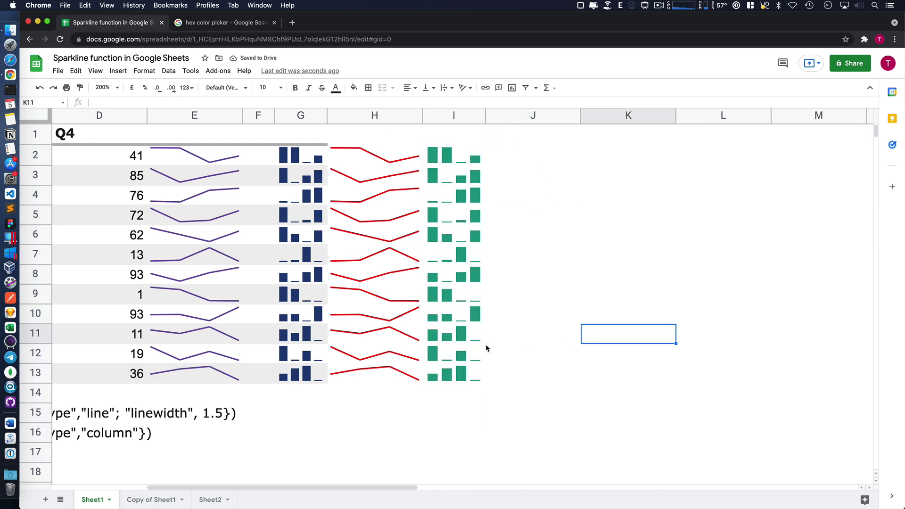
pyautogui.moveTo(236, 487)
pyautogui.mouseDown()
pyautogui.moveTo(182, 489)
pyautogui.moveTo(232, 491)
pyautogui.mouseUp()
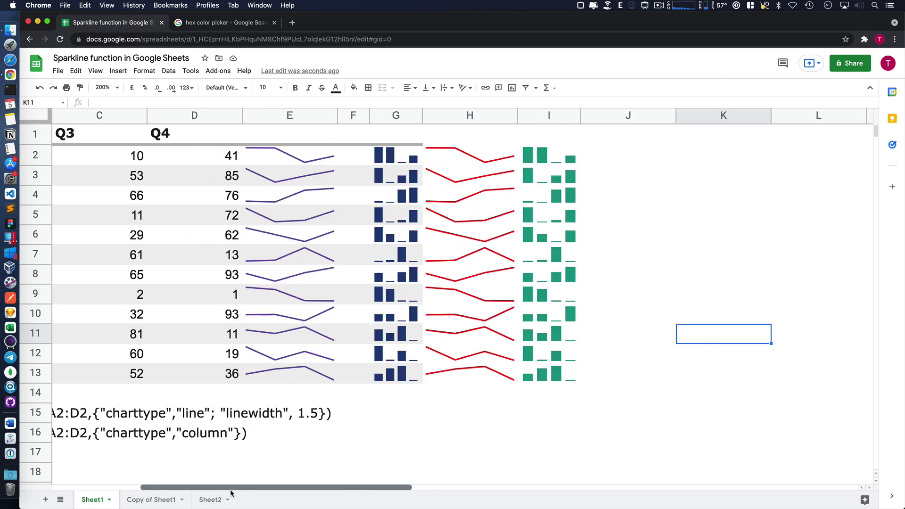
# - Open Copy of Sheet1, inspect I2's win/loss formula, and select the T1–T8 values in A2:H2
pyautogui.click(150, 500)
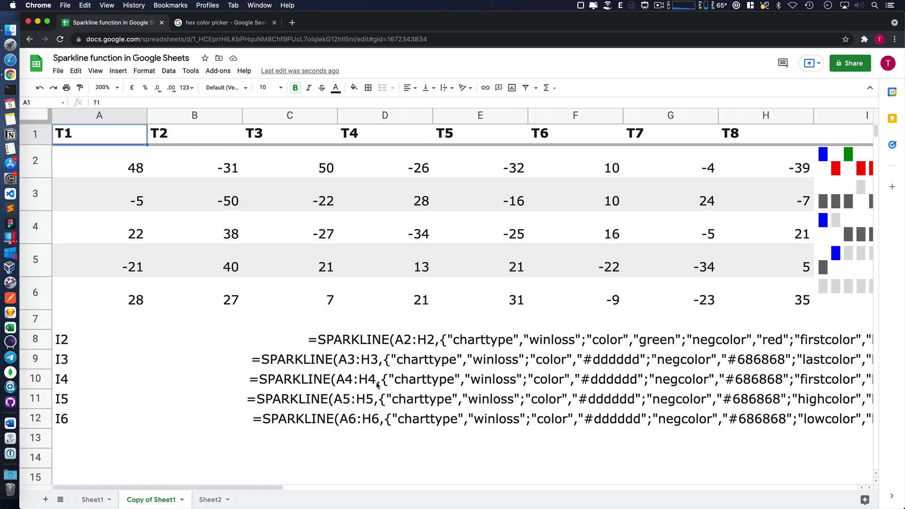
pyautogui.moveTo(278, 488); pyautogui.dragTo(450, 486)
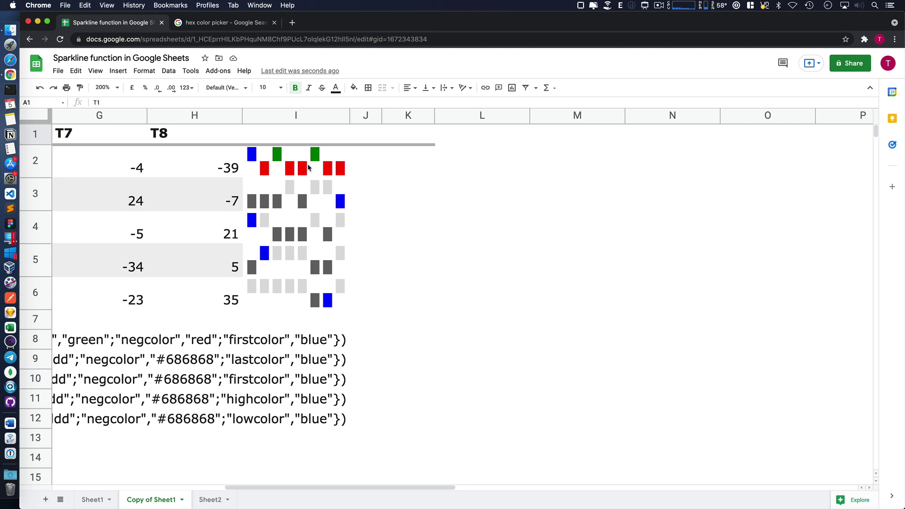
pyautogui.click(306, 164)
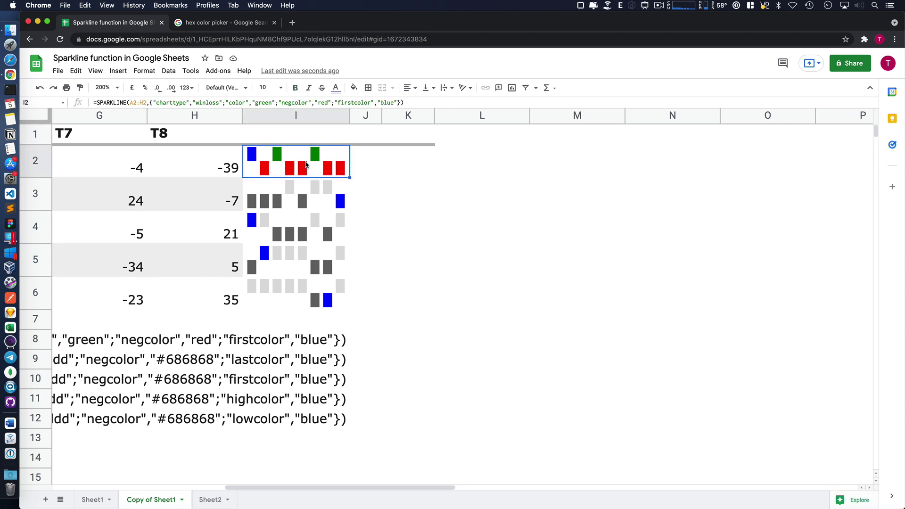
pyautogui.click(403, 160)
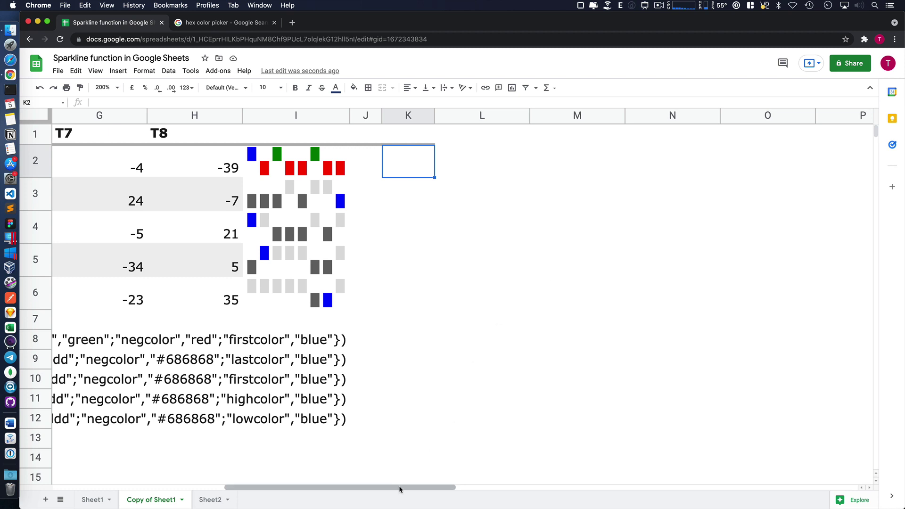
pyautogui.moveTo(398, 488); pyautogui.dragTo(226, 490)
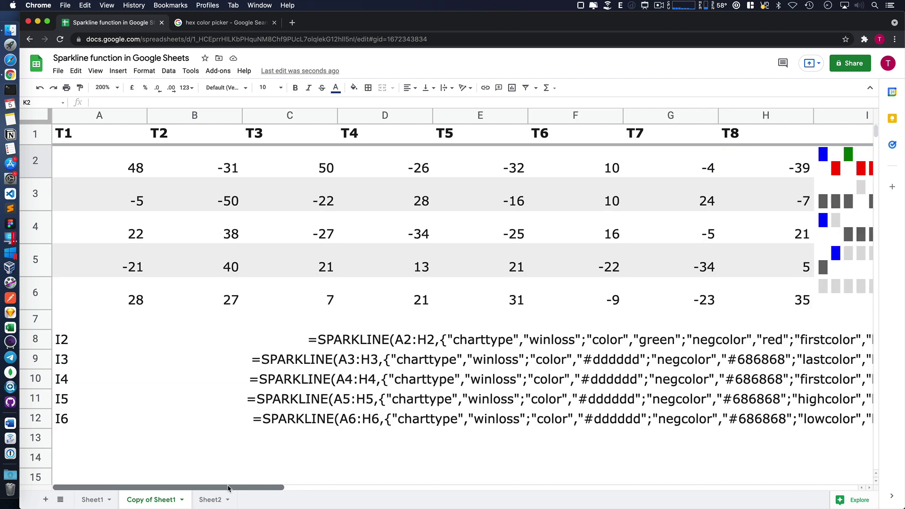
pyautogui.moveTo(119, 170); pyautogui.dragTo(764, 162)
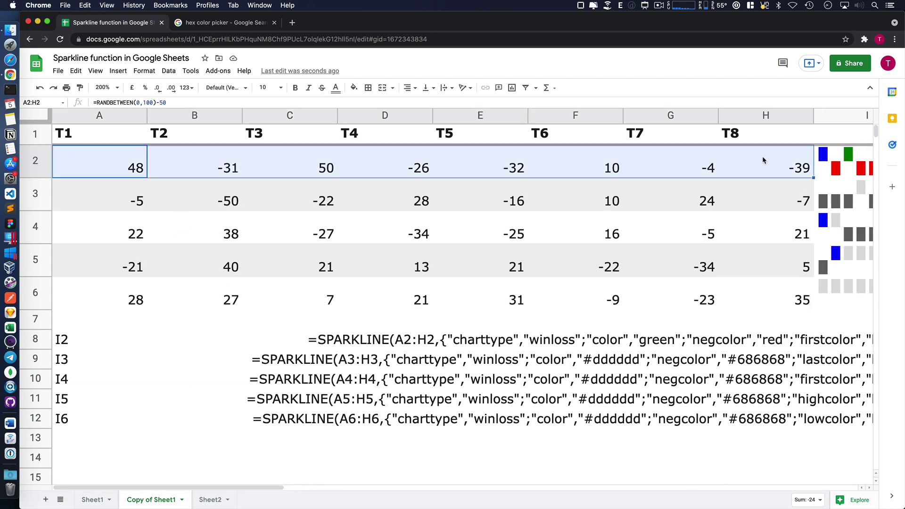
pyautogui.moveTo(261, 488); pyautogui.dragTo(471, 489)
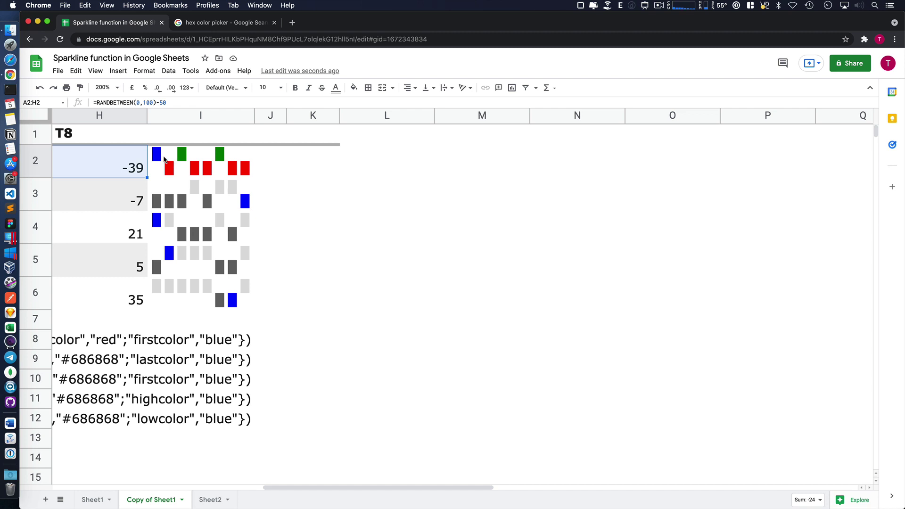
# - Start a SPARKLINE formula in L2, correcting the autocomplete from SPLIT to SPARKLINE
pyautogui.click(365, 167)
pyautogui.write('=')
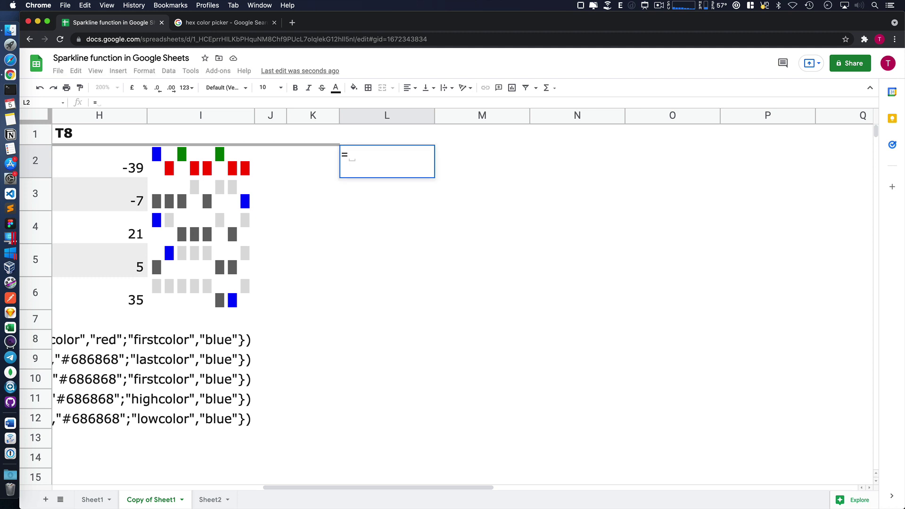
pyautogui.write('sp')
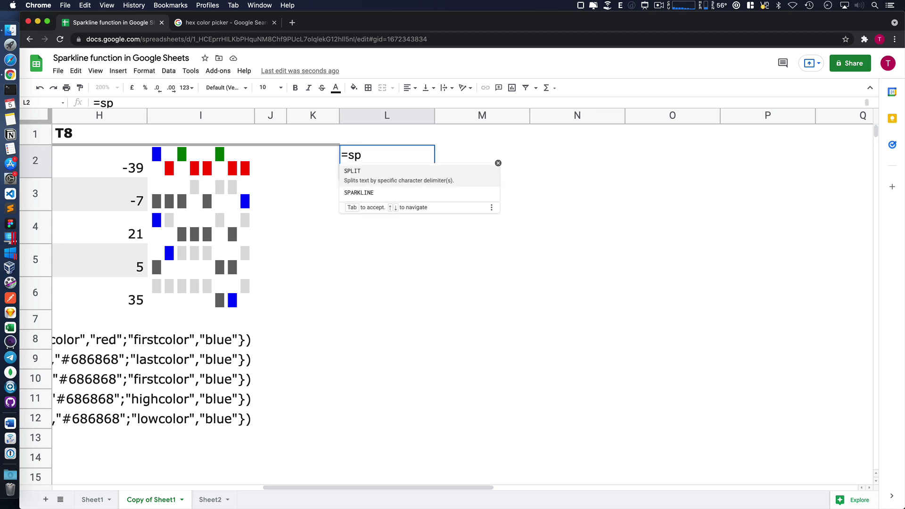
pyautogui.press('Tab')
pyautogui.press('BackSpace')
pyautogui.press('BackSpace')
pyautogui.press('BackSpace')
pyautogui.press('BackSpace')
pyautogui.write('ar')
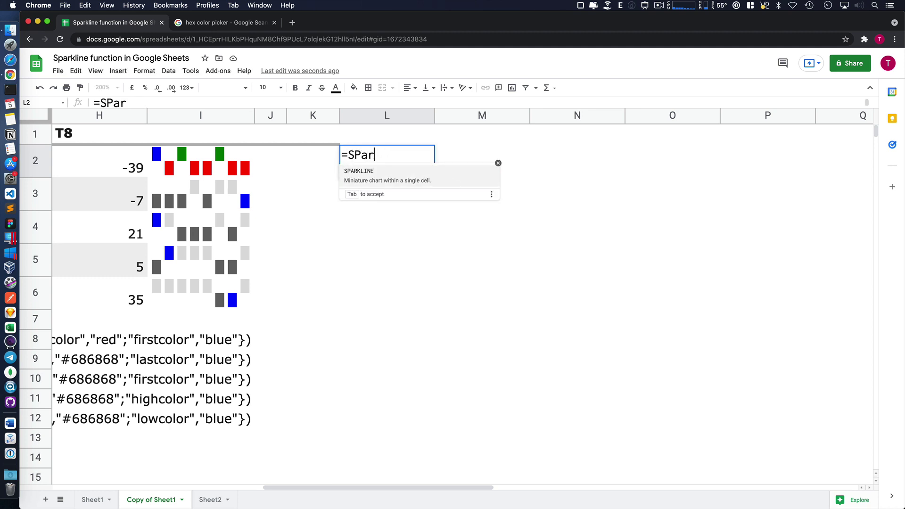
pyautogui.press('Tab')
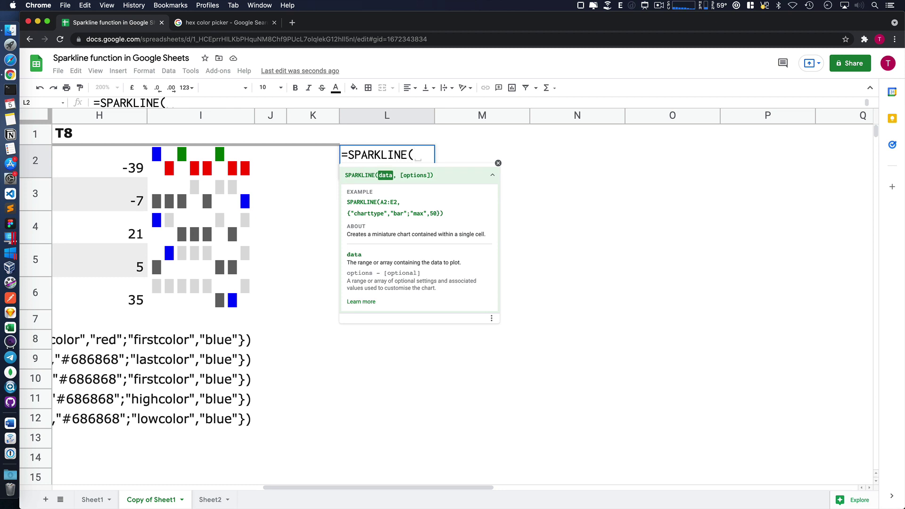
# - Complete it as =SPARKLINE(A2:H2,{"charttype","winloss"}) and reselect L2
pyautogui.write('A')
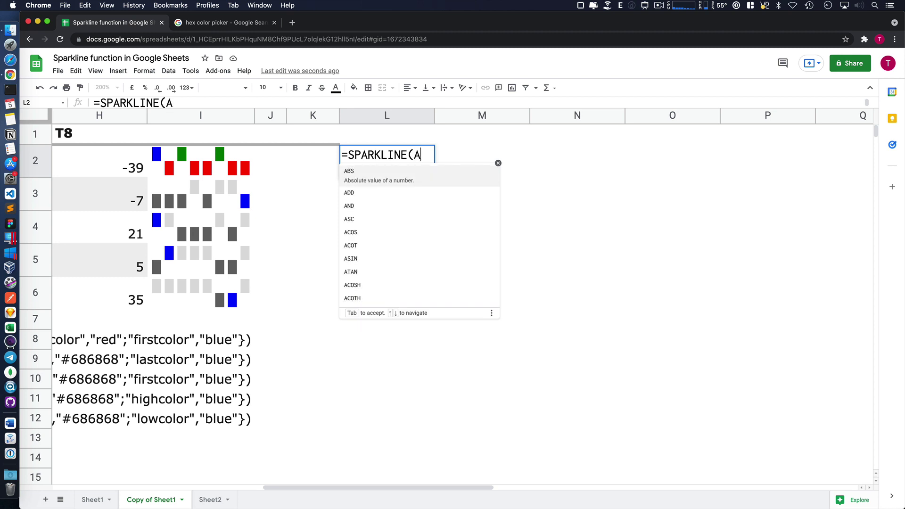
pyautogui.write('2:H2,')
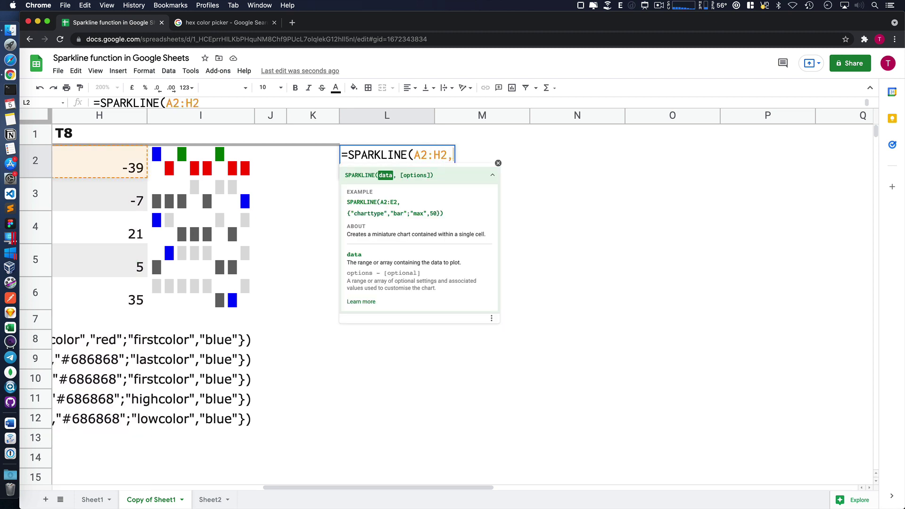
pyautogui.write('{')
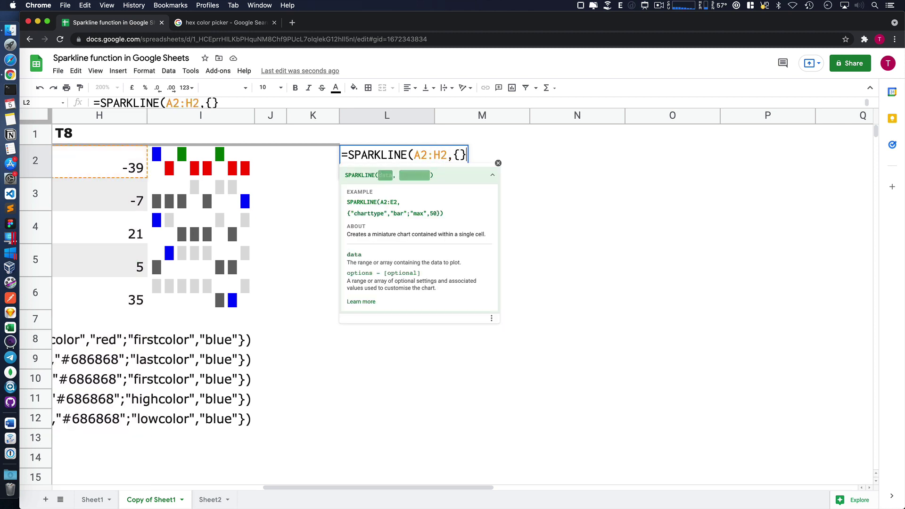
pyautogui.write('}')
pyautogui.press('Left')
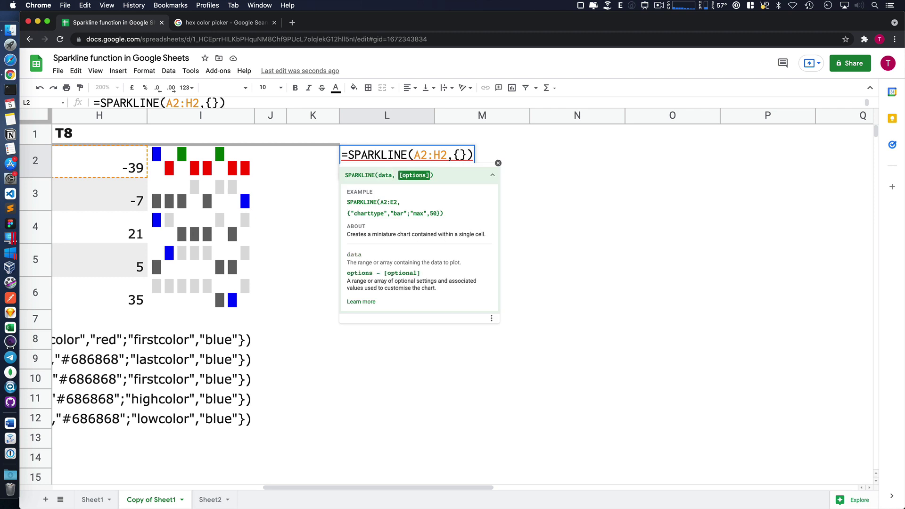
pyautogui.write('""')
pyautogui.write('cha')
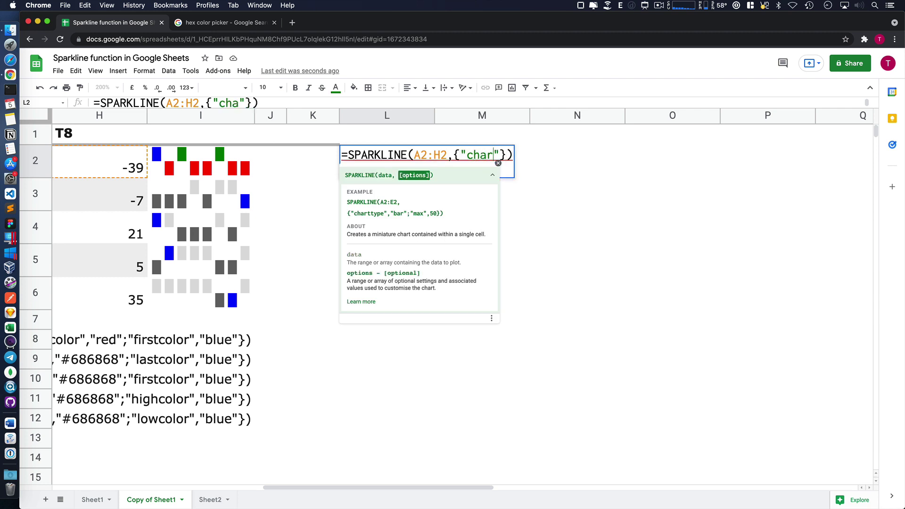
pyautogui.write('rrtype')
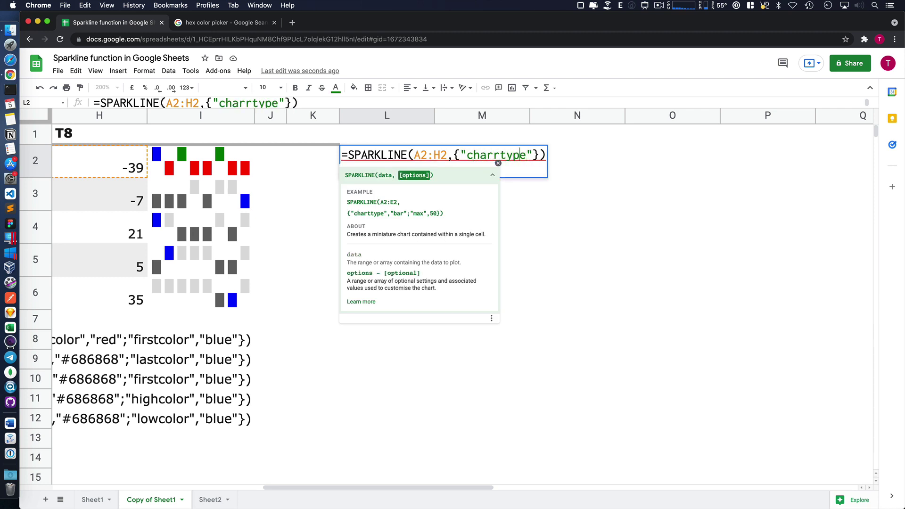
pyautogui.press('BackSpace')
pyautogui.write('t')
pyautogui.press('Right')
pyautogui.press('Right')
pyautogui.press('Right')
pyautogui.press('Right')
pyautogui.write(',"')
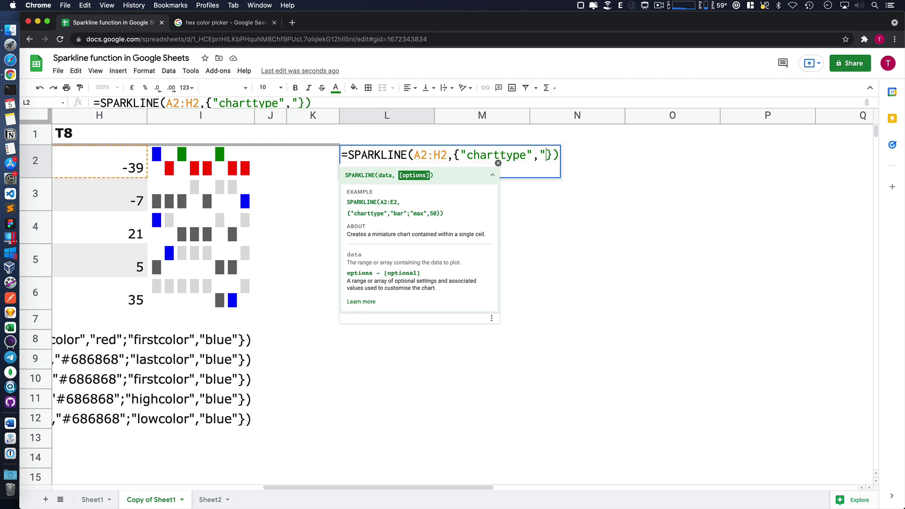
pyautogui.write('winloss')
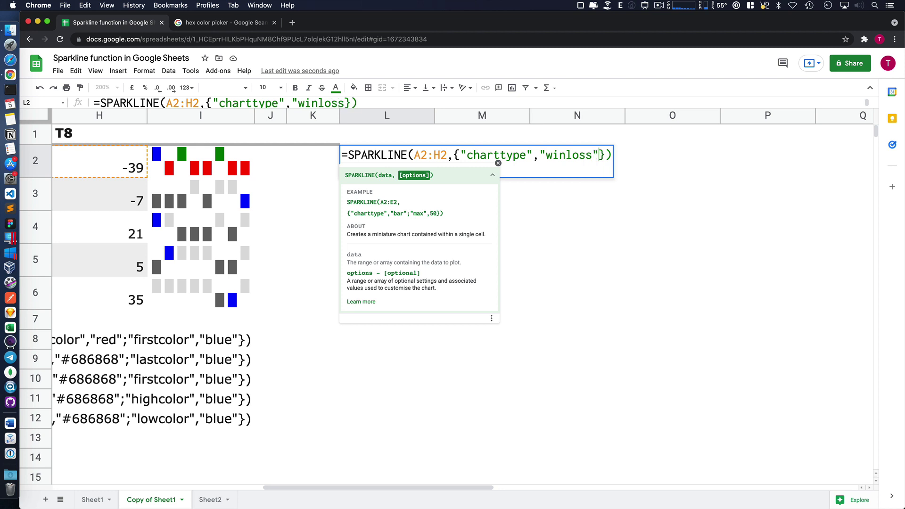
pyautogui.write('"')
pyautogui.press('Return')
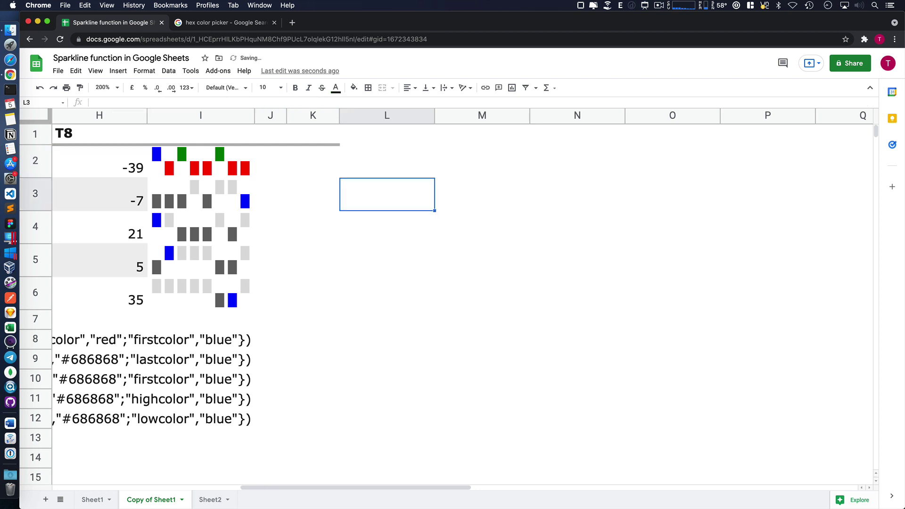
pyautogui.click(382, 165)
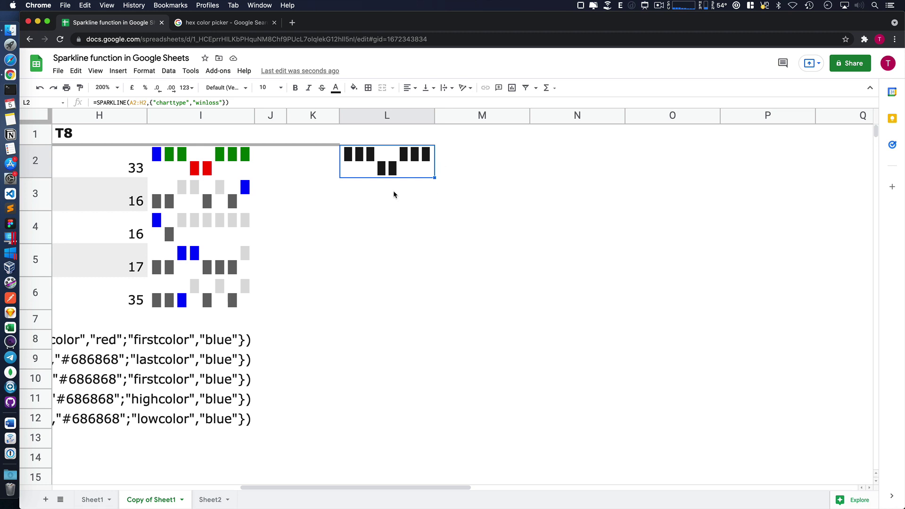
# - Add ;"color","green" to L2's sparkline options
pyautogui.doubleClick(404, 169)
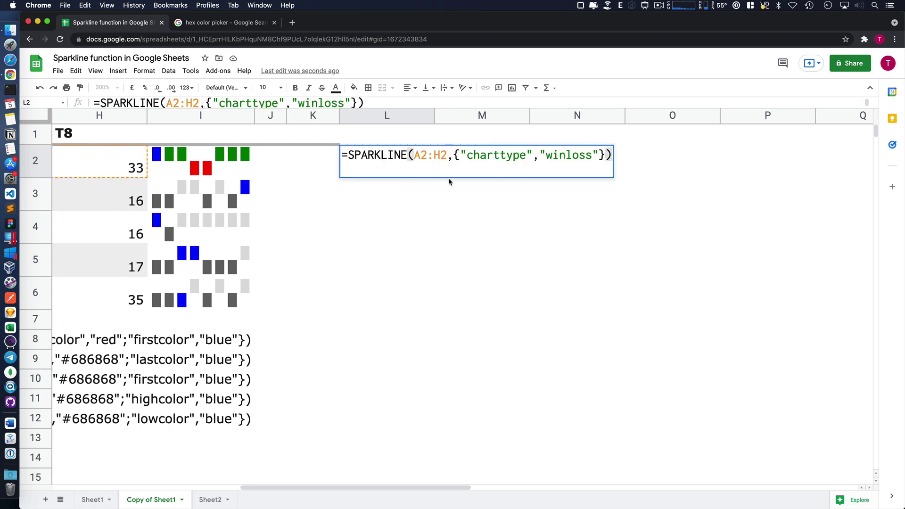
pyautogui.click(599, 156)
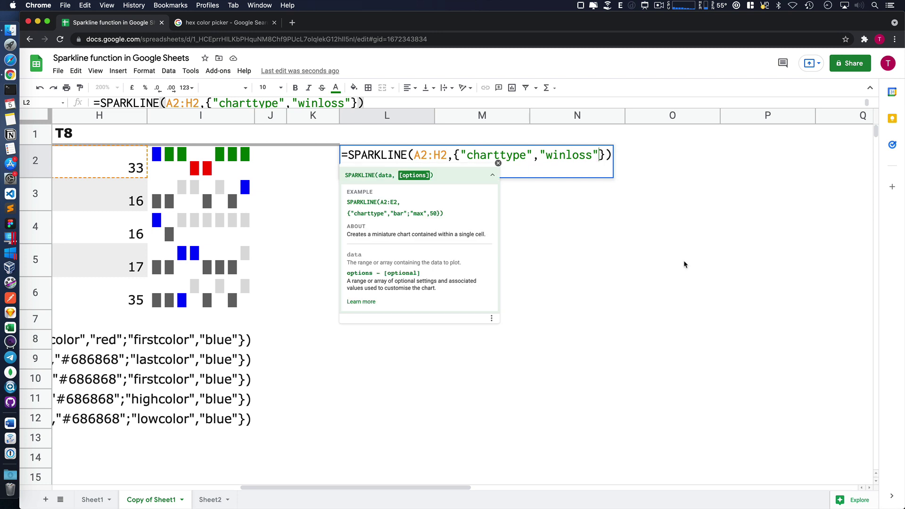
pyautogui.write(';"col')
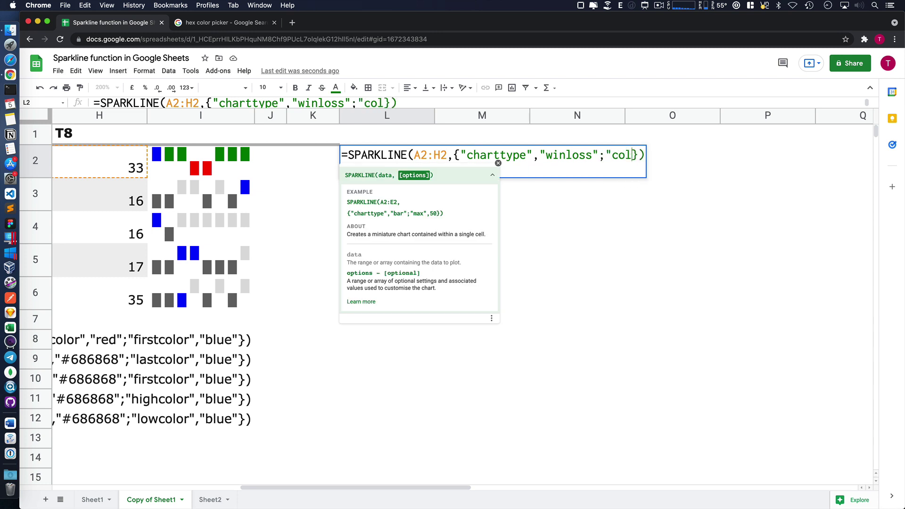
pyautogui.write('or","')
pyautogui.press('space')
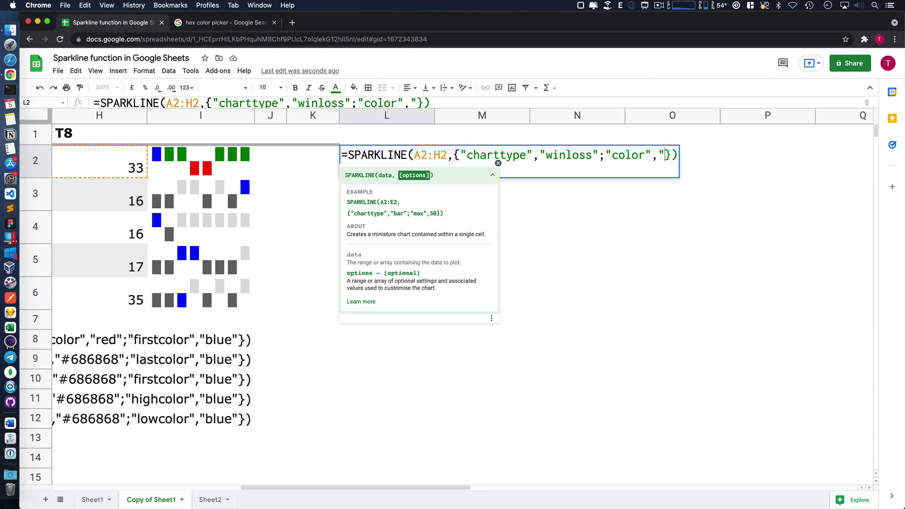
pyautogui.write('gr')
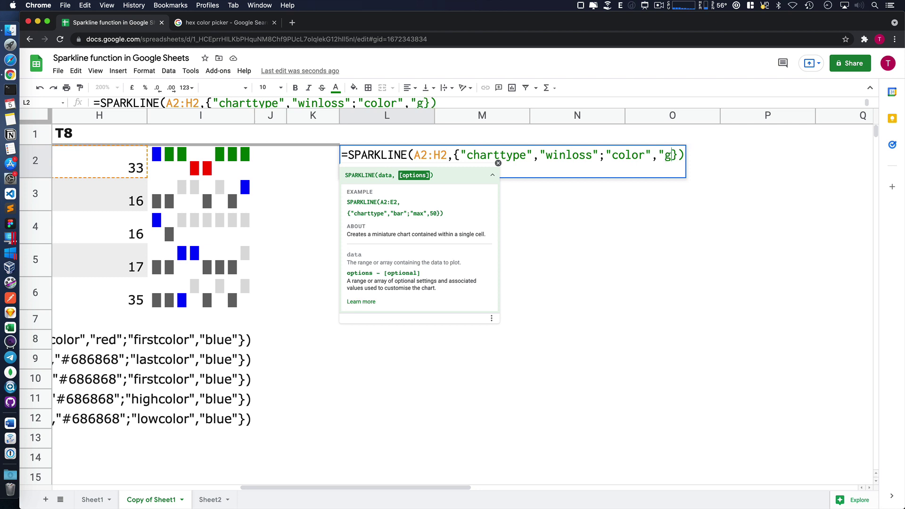
pyautogui.write('een"')
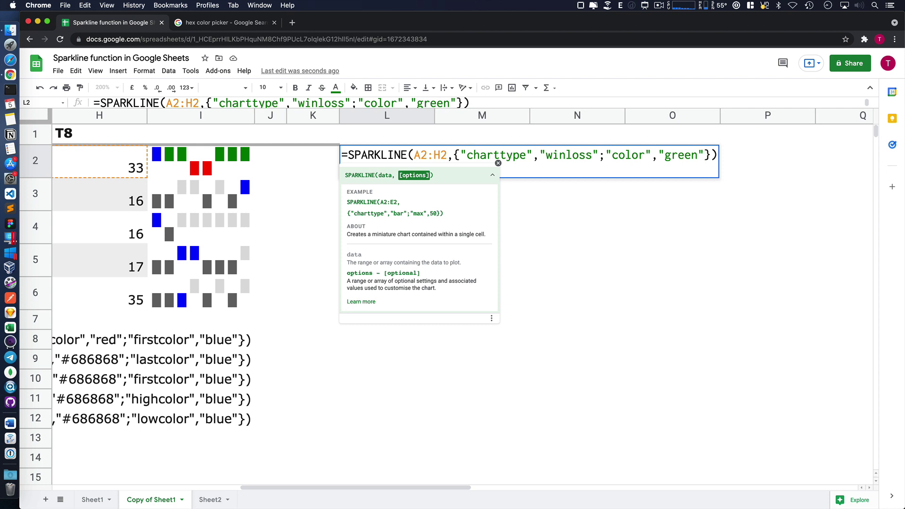
pyautogui.press('Return')
pyautogui.click(396, 163)
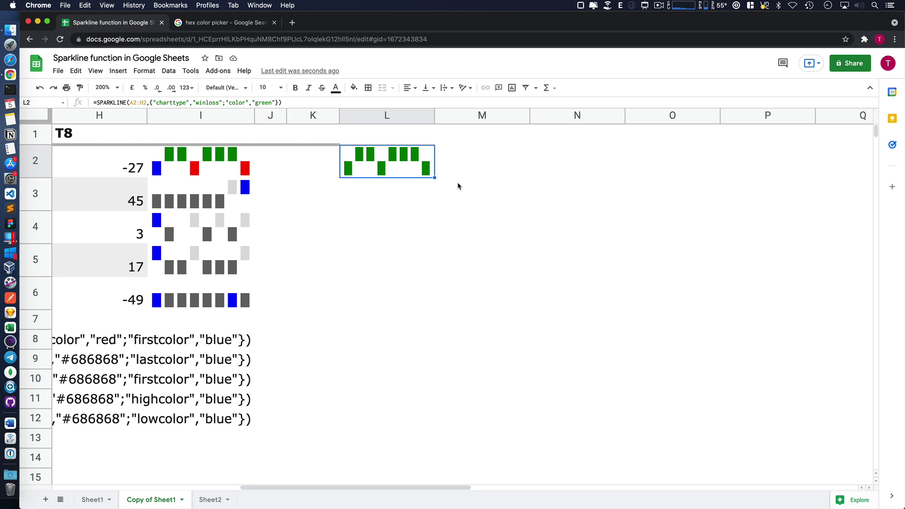
# - Reopen L2's formula to review it, leaving it unchanged
pyautogui.doubleClick(402, 164)
pyautogui.press('Left')
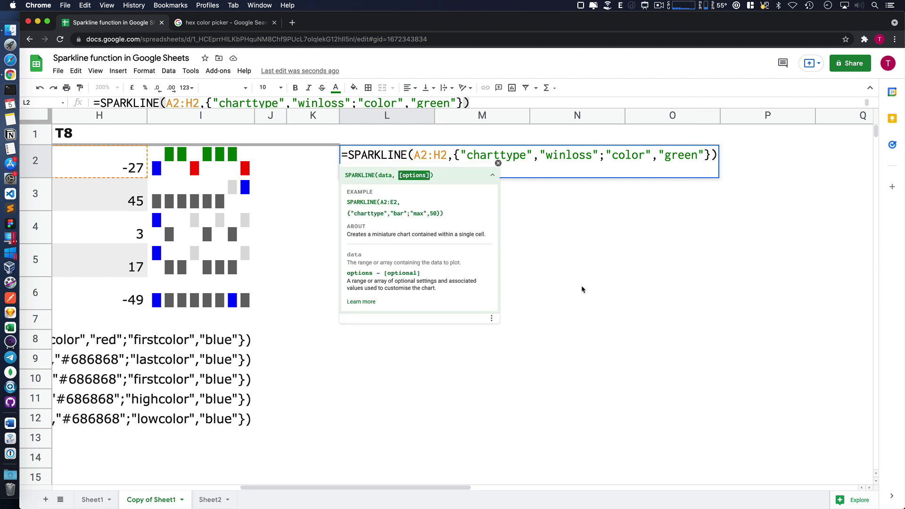
pyautogui.press('Escape')
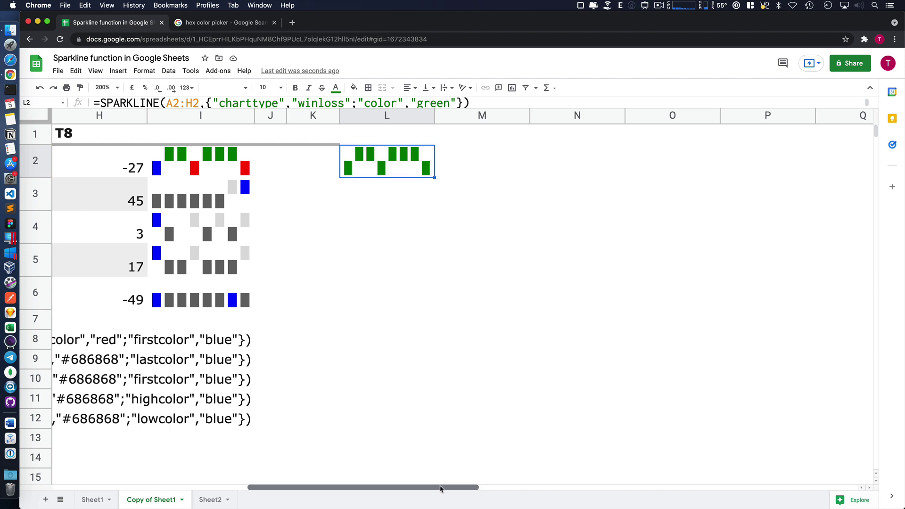
# - Add ;"negcolor","red" to L2's sparkline so losses appear as red bars
pyautogui.moveTo(440, 488); pyautogui.dragTo(502, 488)
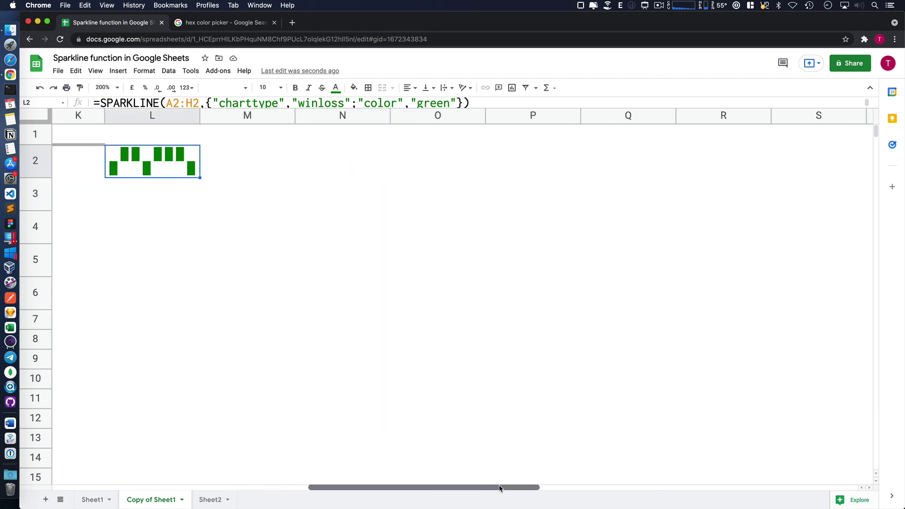
pyautogui.doubleClick(174, 162)
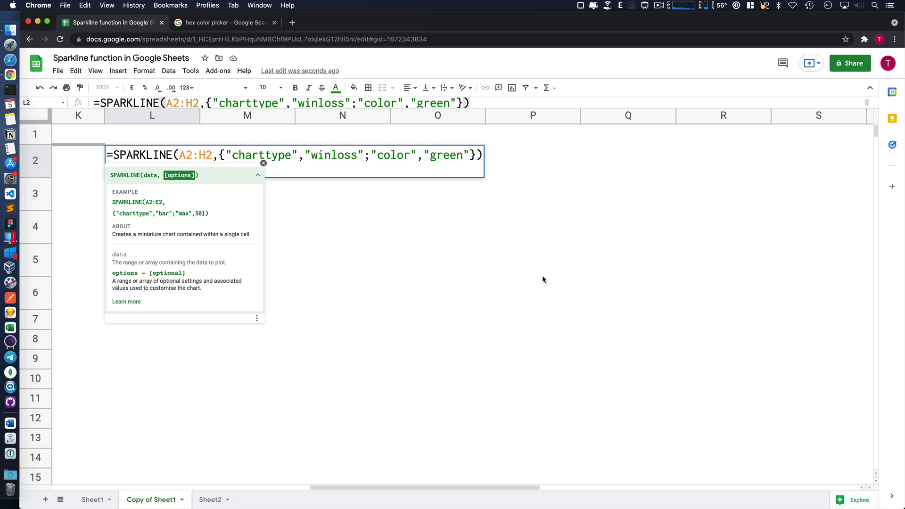
pyautogui.write(';"')
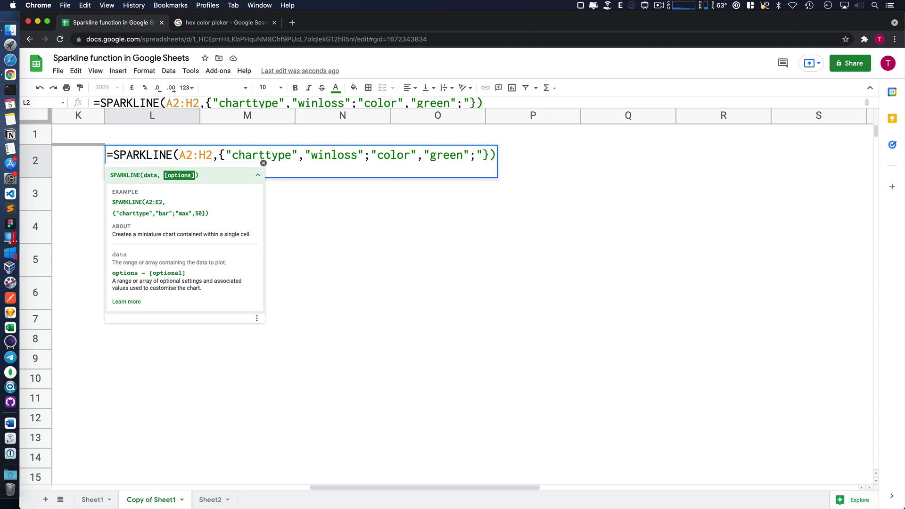
pyautogui.write('neg')
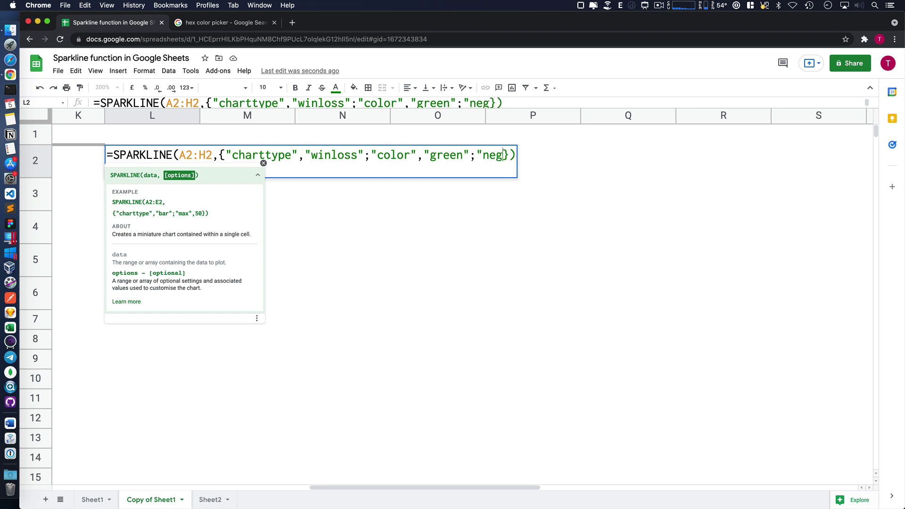
pyautogui.write('color",')
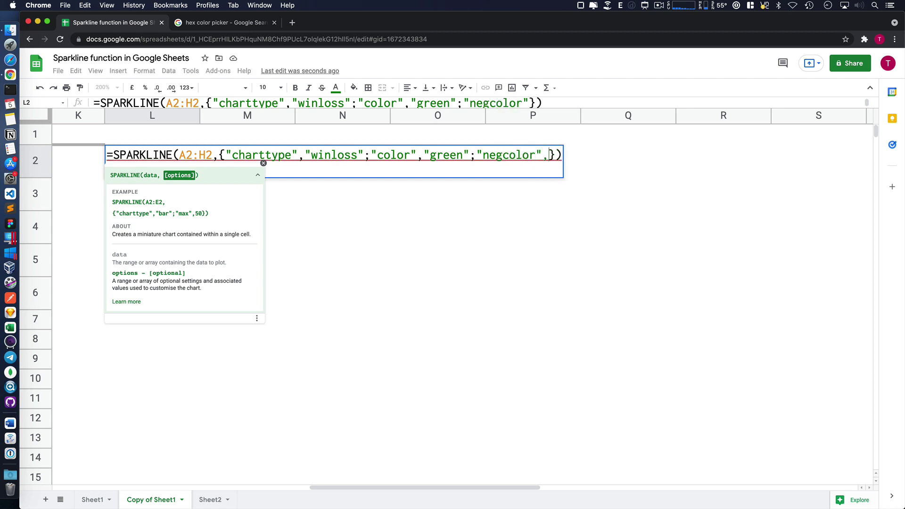
pyautogui.write('"red"')
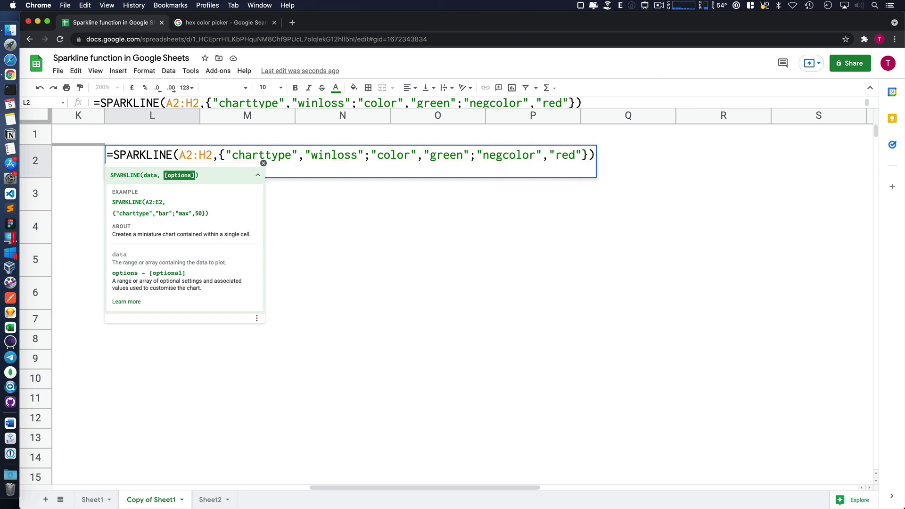
pyautogui.press('Return')
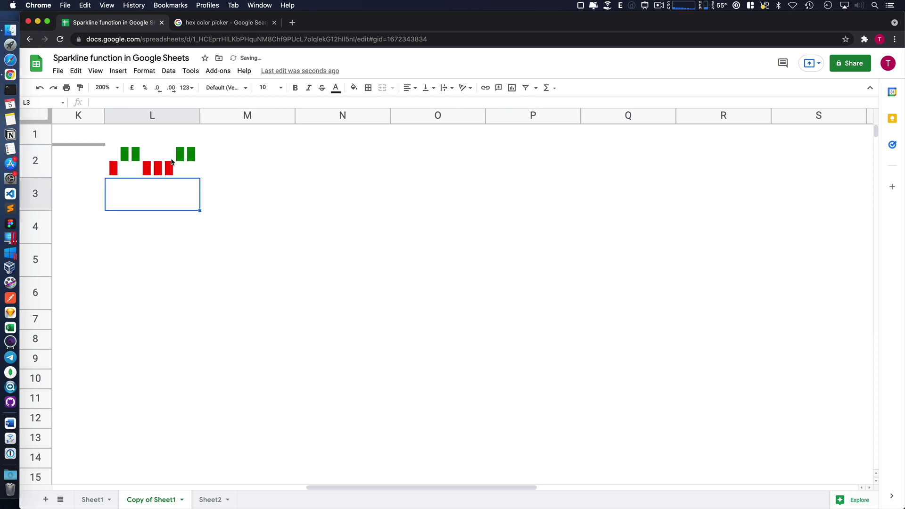
pyautogui.click(173, 162)
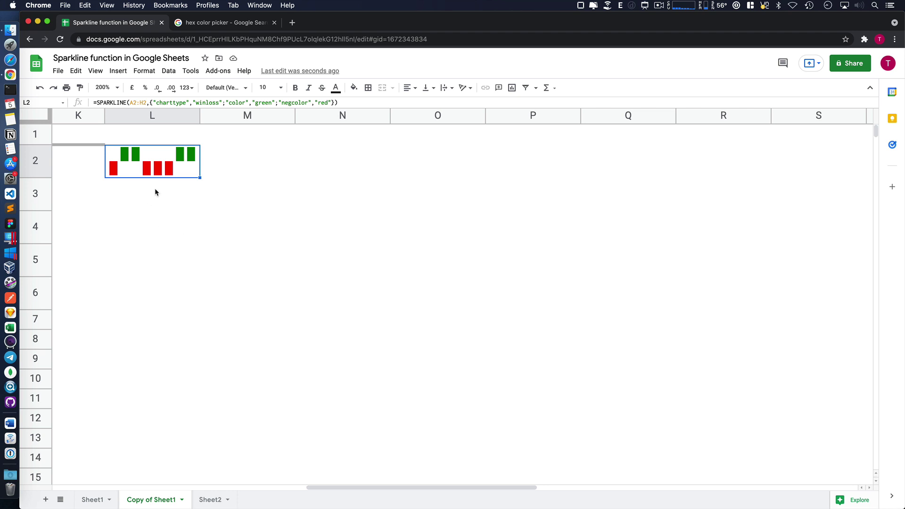
# - Pick the light grey #ededed in Google's colour picker and copy its hex code
pyautogui.click(239, 22)
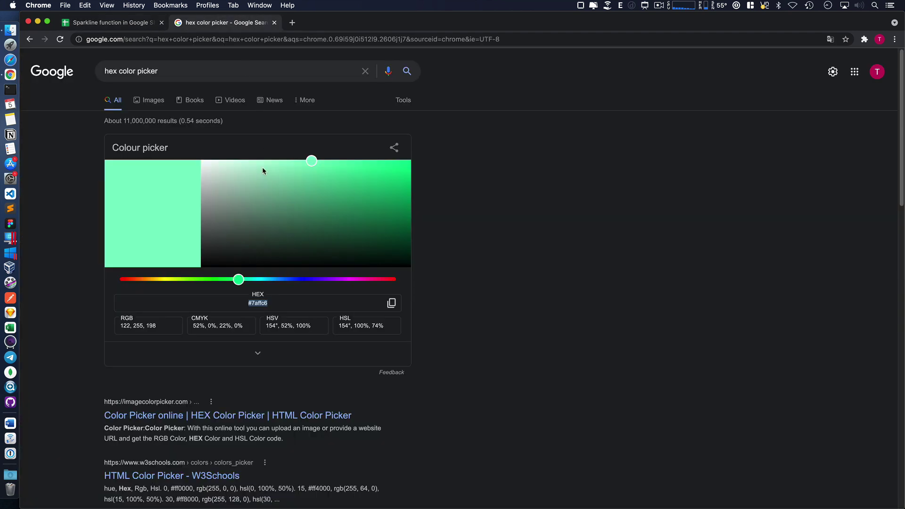
pyautogui.moveTo(263, 171); pyautogui.dragTo(185, 169)
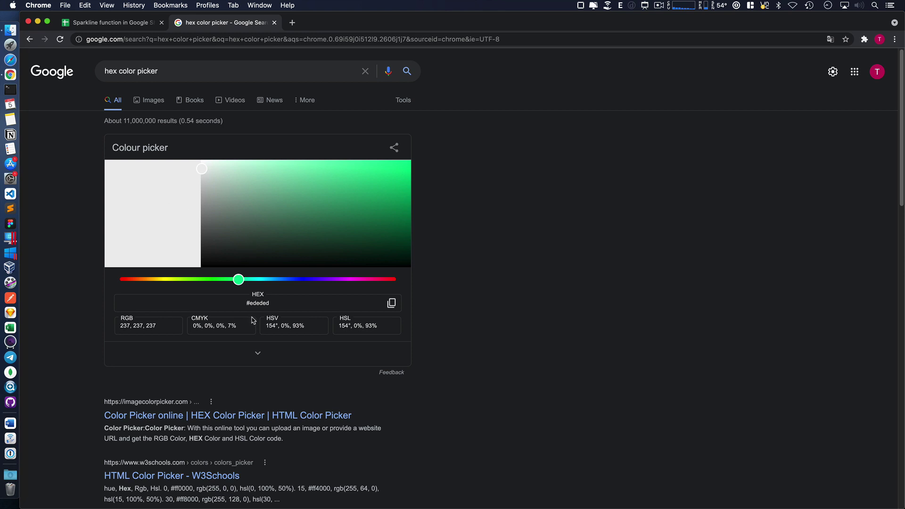
pyautogui.click(391, 303)
pyautogui.click(125, 24)
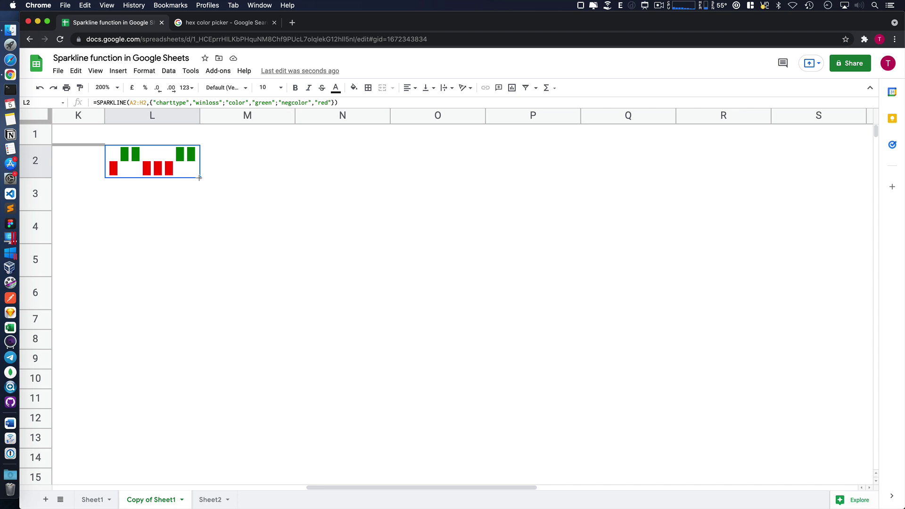
# - Fill the win/loss sparkline down into L3 and change its green win colour to #ededed
pyautogui.moveTo(200, 178); pyautogui.dragTo(202, 206)
pyautogui.press('Down')
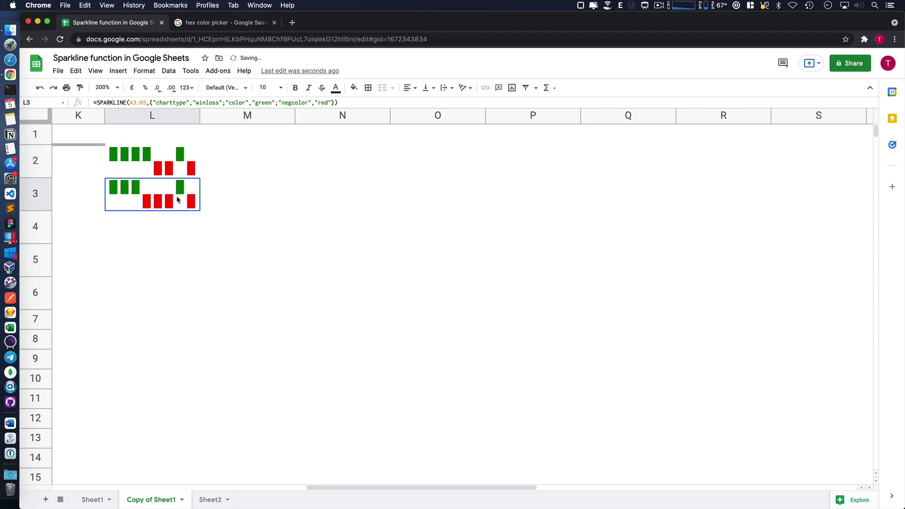
pyautogui.press('Return')
pyautogui.doubleClick(446, 188)
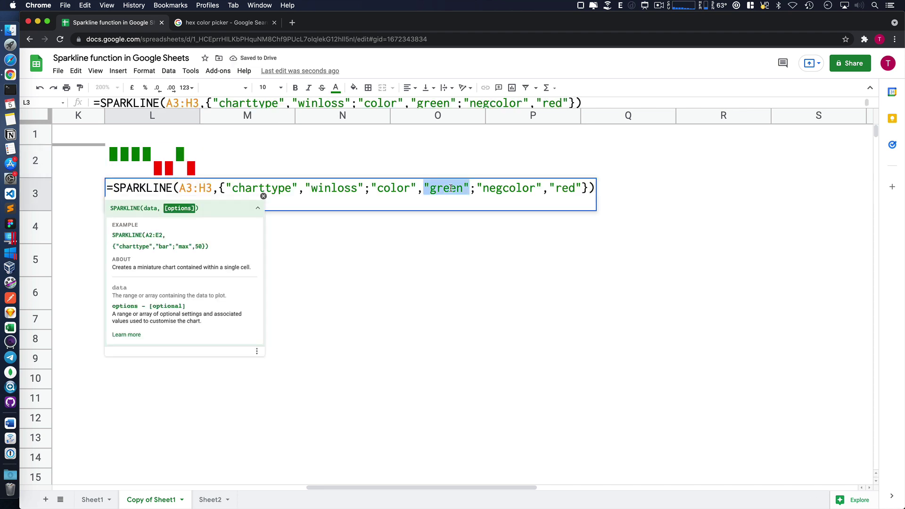
pyautogui.click(451, 189)
pyautogui.moveTo(465, 189); pyautogui.dragTo(431, 189)
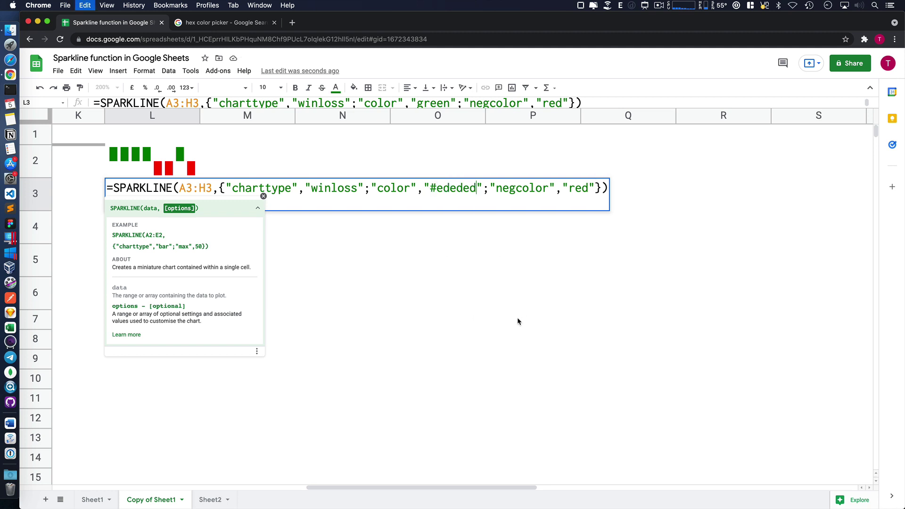
pyautogui.write('#ededed')
pyautogui.press('Return')
pyautogui.click(346, 275)
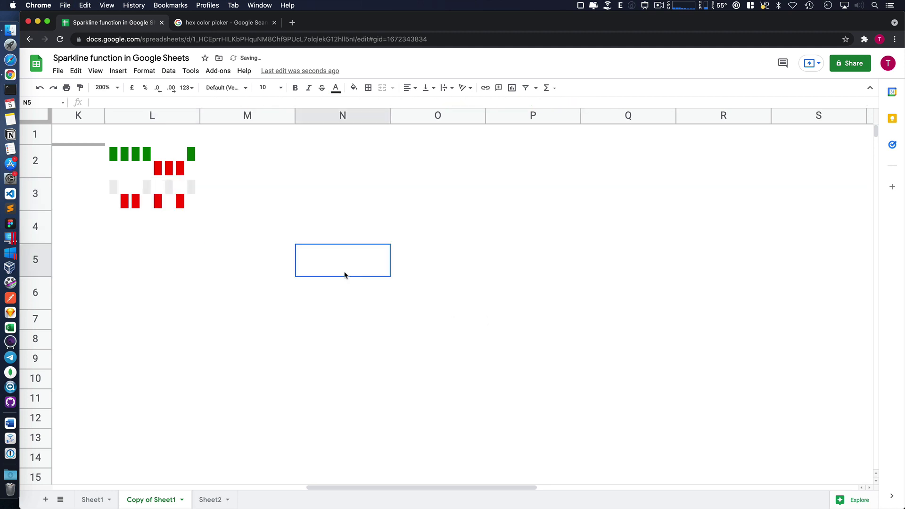
# - Replace the red loss colour in L3's sparkline formula with the pasted #ededed
pyautogui.click(119, 189)
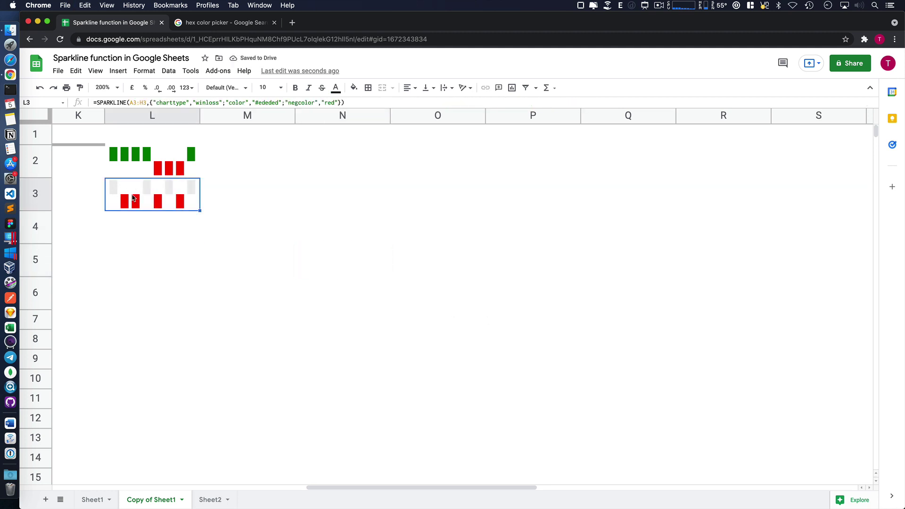
pyautogui.doubleClick(163, 193)
pyautogui.moveTo(589, 189); pyautogui.dragTo(570, 190)
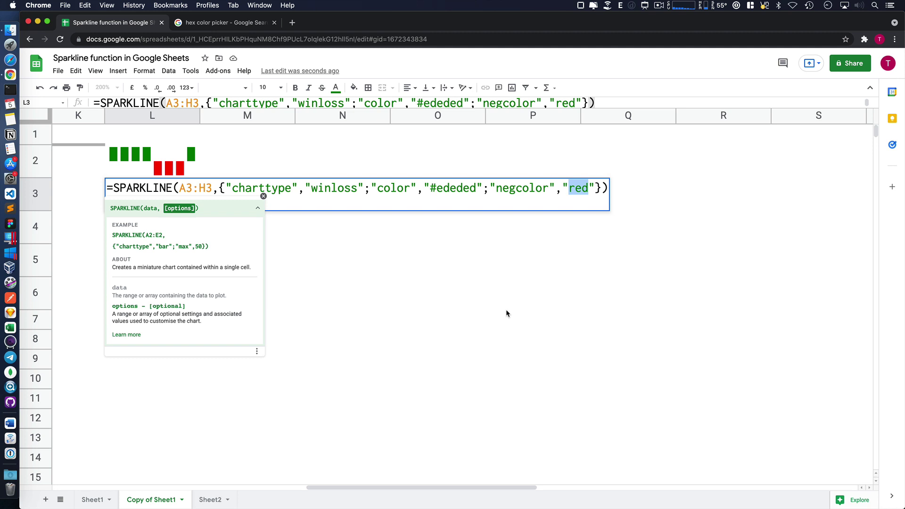
pyautogui.press('super+v')
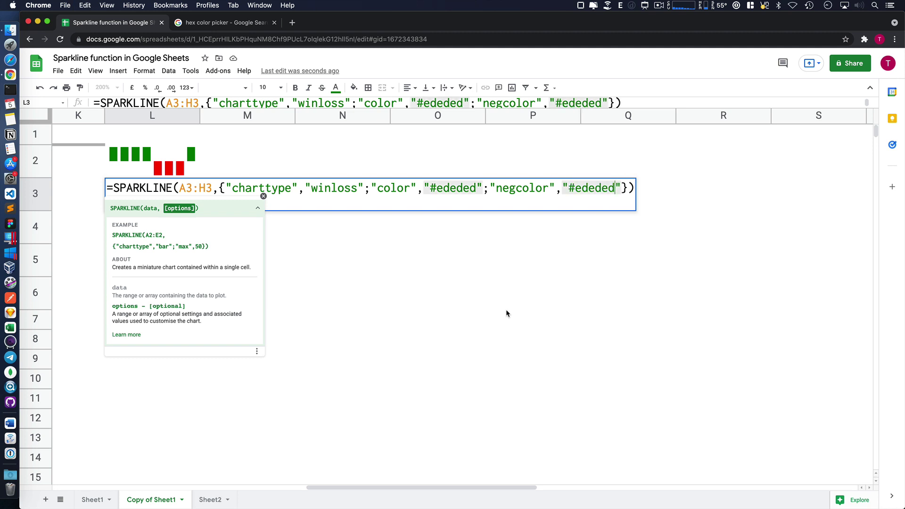
pyautogui.press('Return')
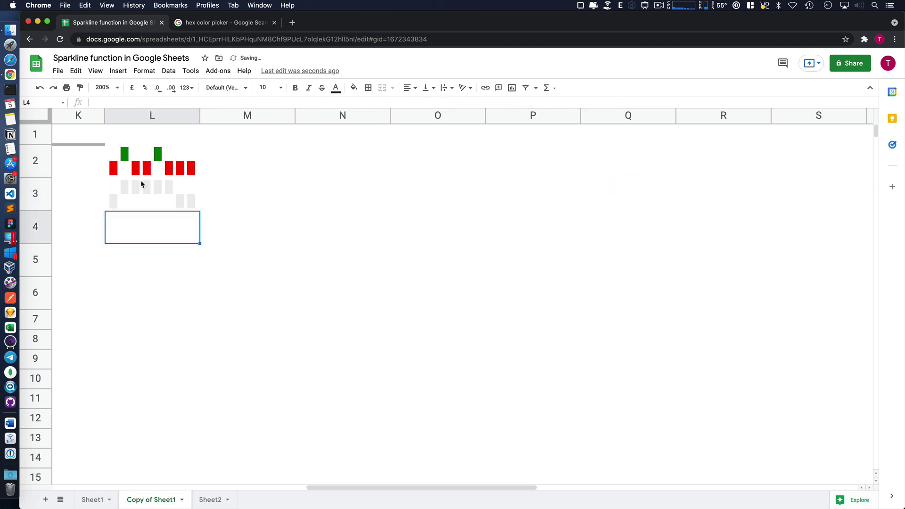
pyautogui.click(156, 192)
# - Add a "startcolor","red" option to L3's sparkline options array
pyautogui.doubleClick(157, 192)
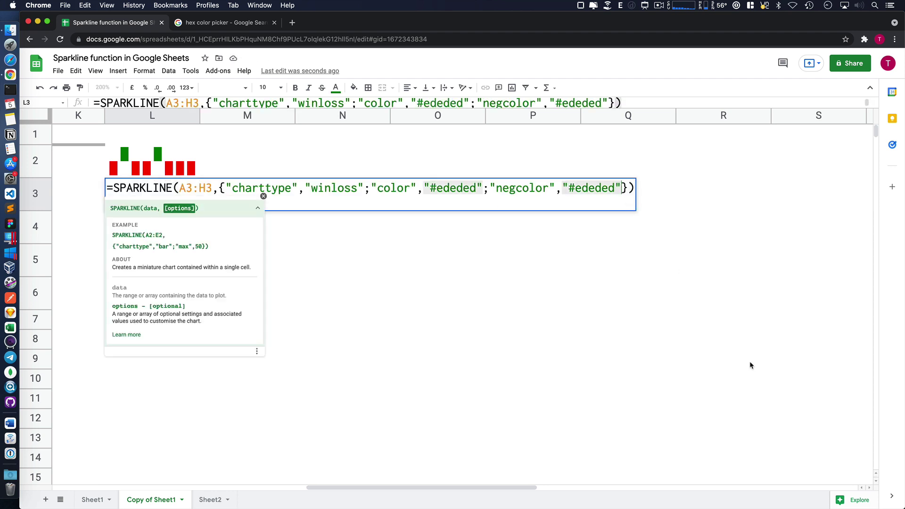
pyautogui.write(';"st')
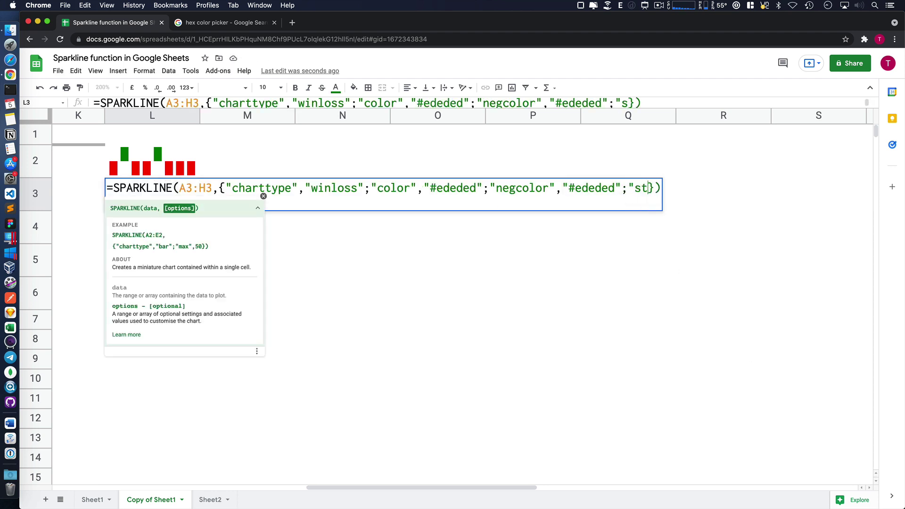
pyautogui.write('artcolor"')
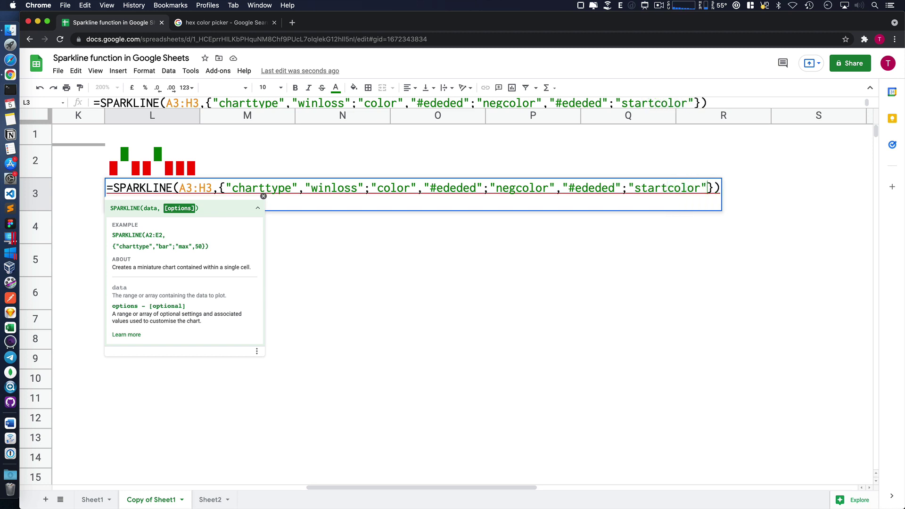
pyautogui.write(',"')
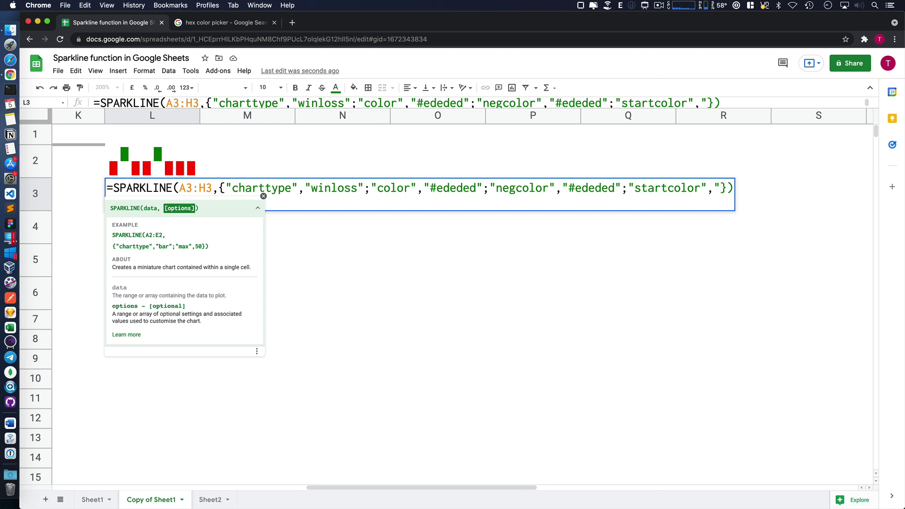
pyautogui.write('red')
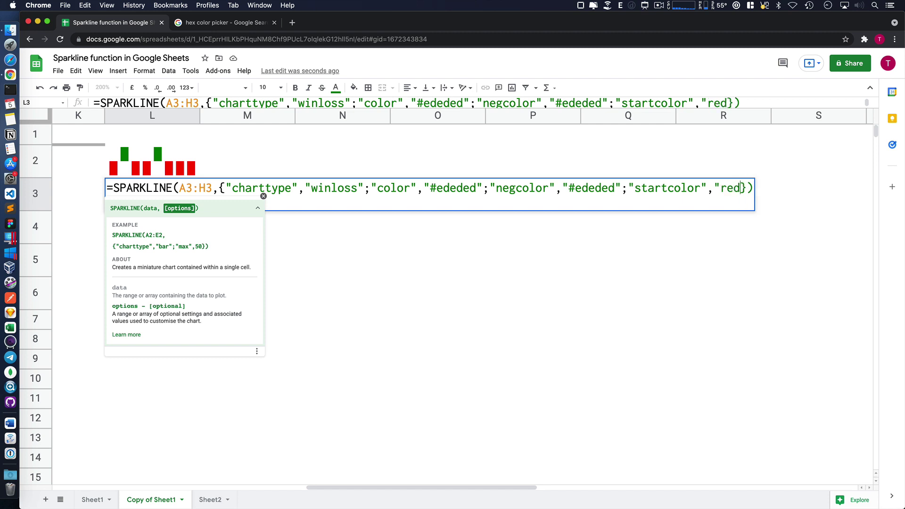
pyautogui.write('"')
pyautogui.press('Return')
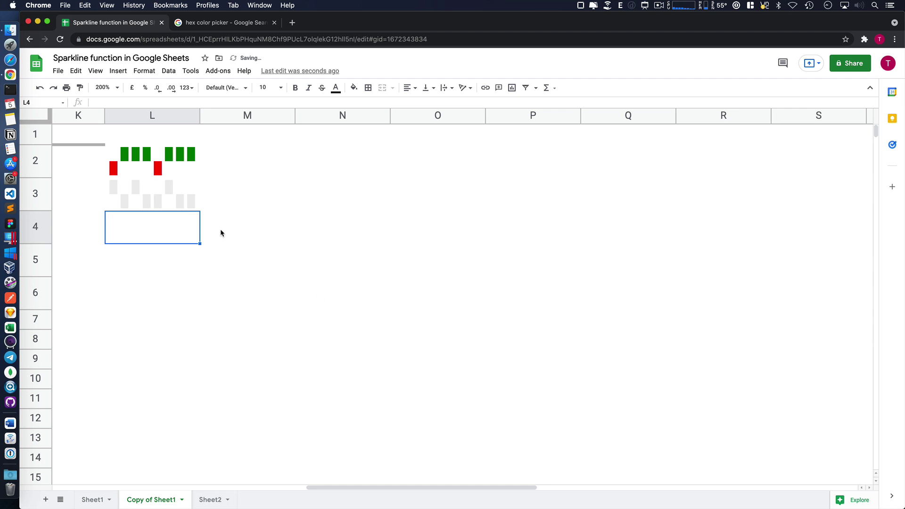
pyautogui.click(177, 204)
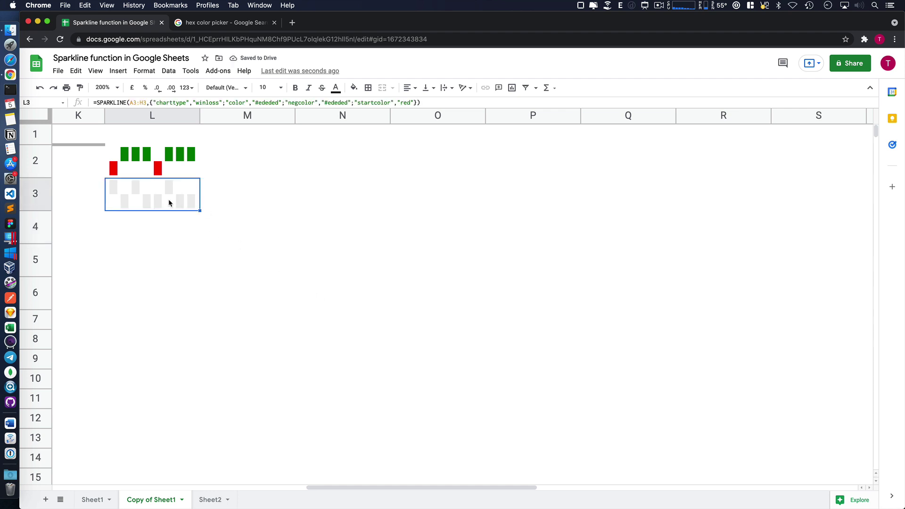
# - Correct startcolor to firstcolor so L3's first bar shows red
pyautogui.doubleClick(170, 203)
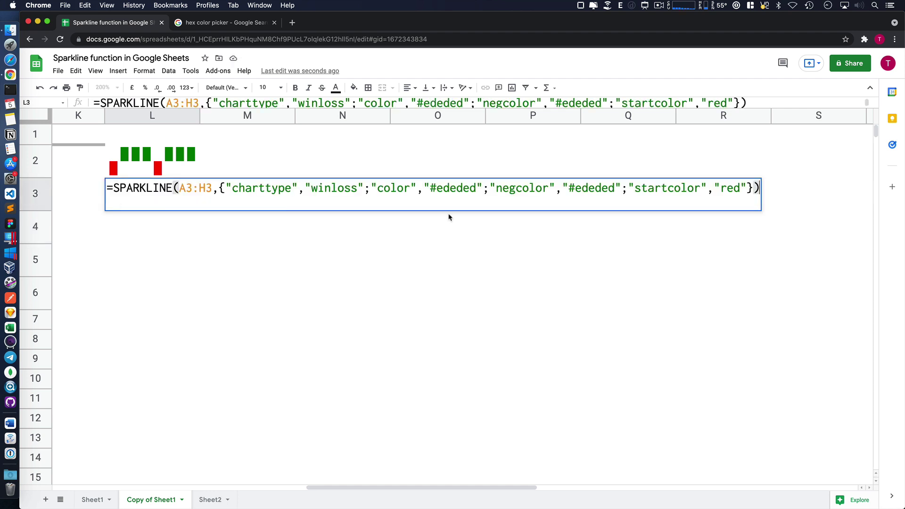
pyautogui.press('Escape')
pyautogui.doubleClick(142, 199)
pyautogui.moveTo(666, 188); pyautogui.dragTo(635, 189)
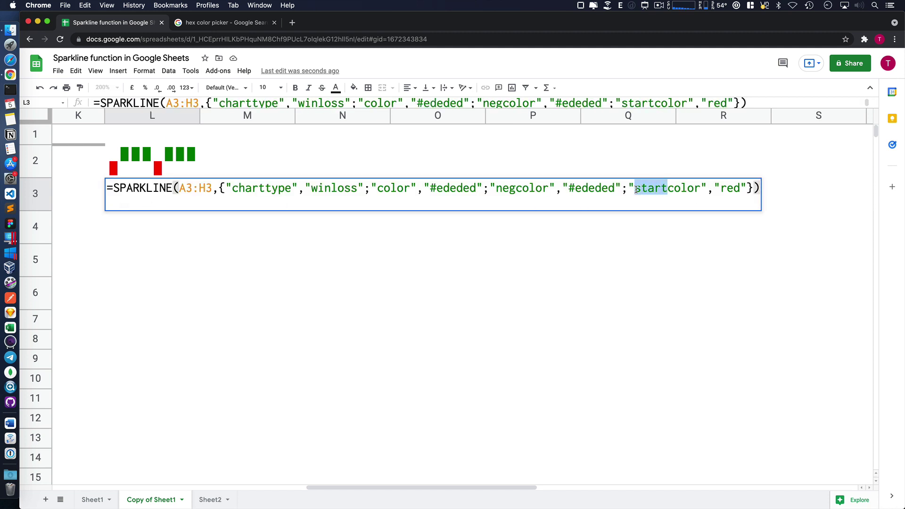
pyautogui.write('first')
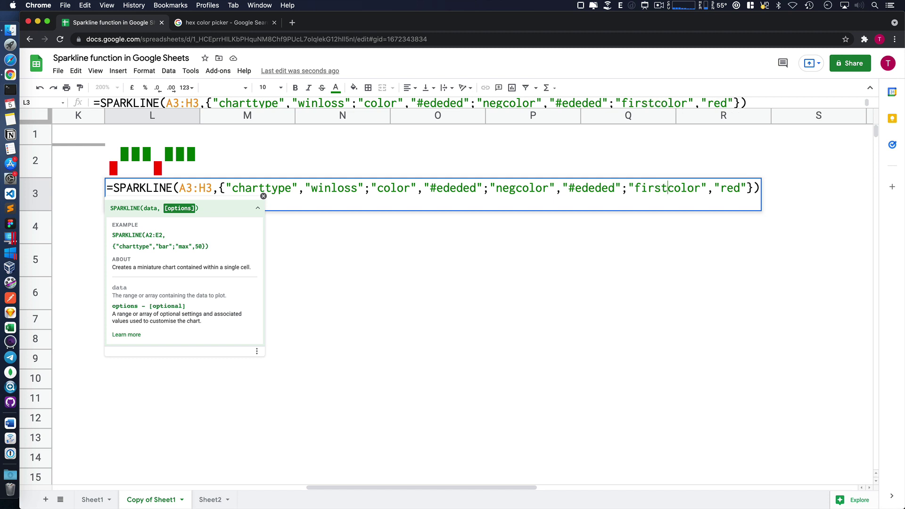
pyautogui.press('Return')
pyautogui.click(148, 191)
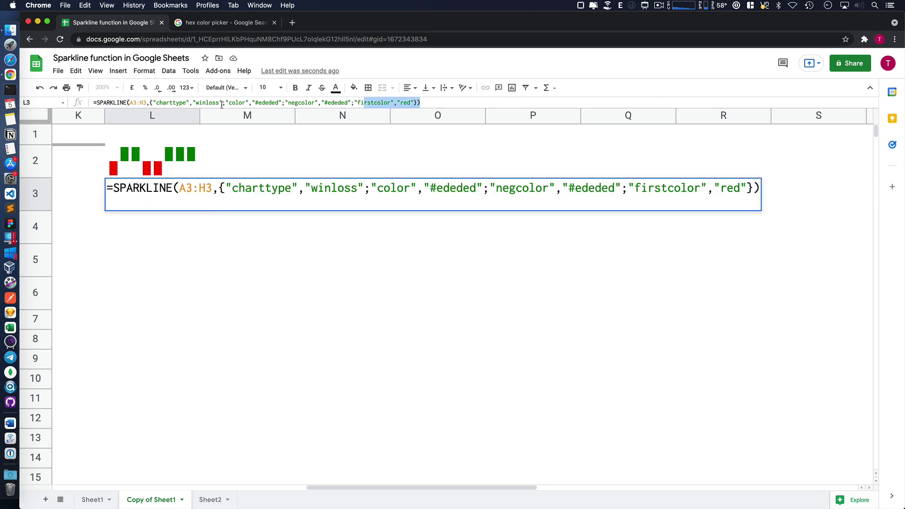
# - Copy L3's sparkline formula and paste it into M3
pyautogui.moveTo(442, 105); pyautogui.dragTo(93, 102)
pyautogui.press('Escape')
pyautogui.click(246, 198)
pyautogui.doubleClick(246, 194)
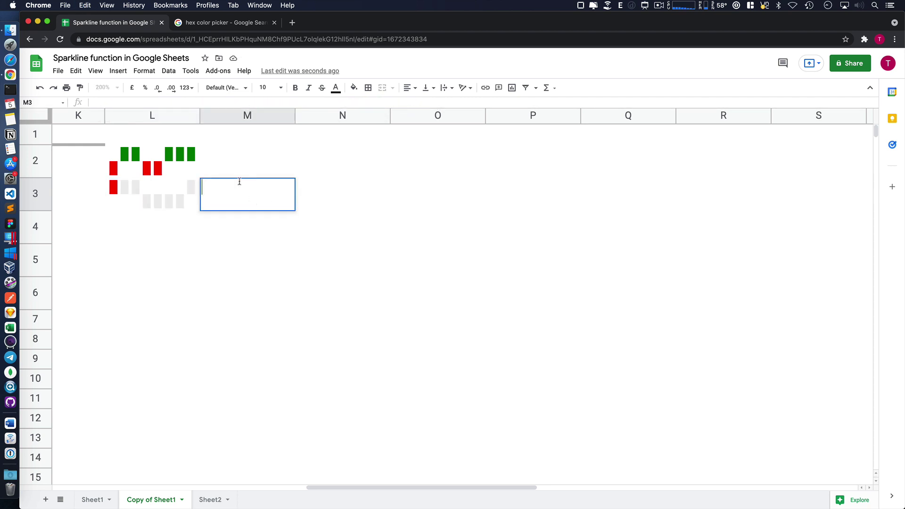
pyautogui.hotkey('ctrl', 'v')
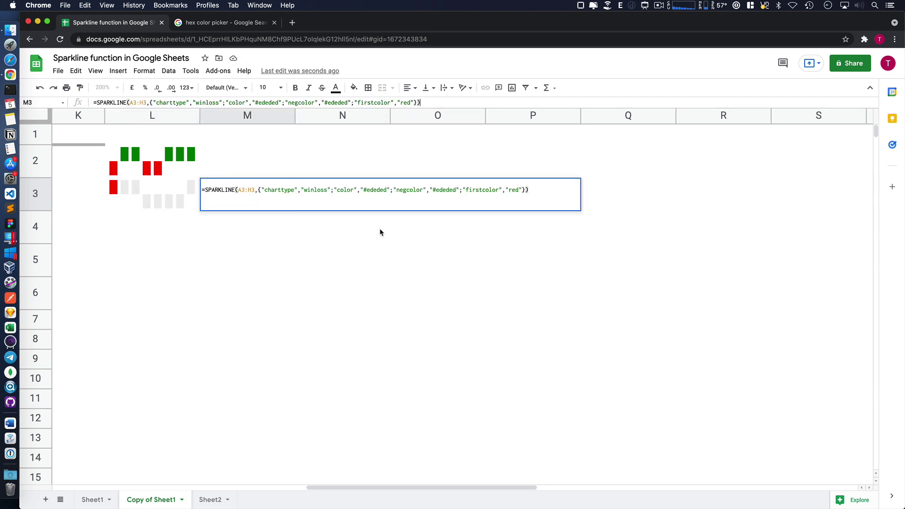
# - Change firstcolor to lastcolor in M3 so its final bar is red, then select L3:M3
pyautogui.click(482, 190)
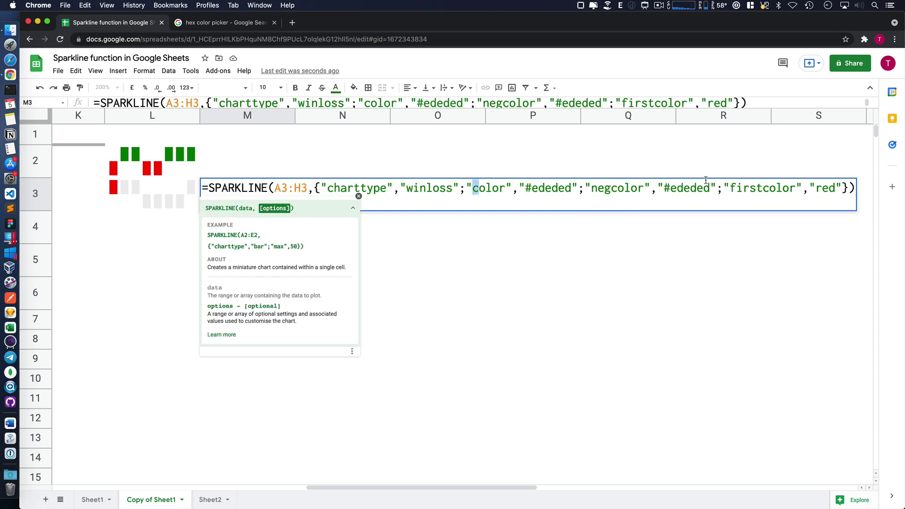
pyautogui.moveTo(752, 188); pyautogui.dragTo(730, 189)
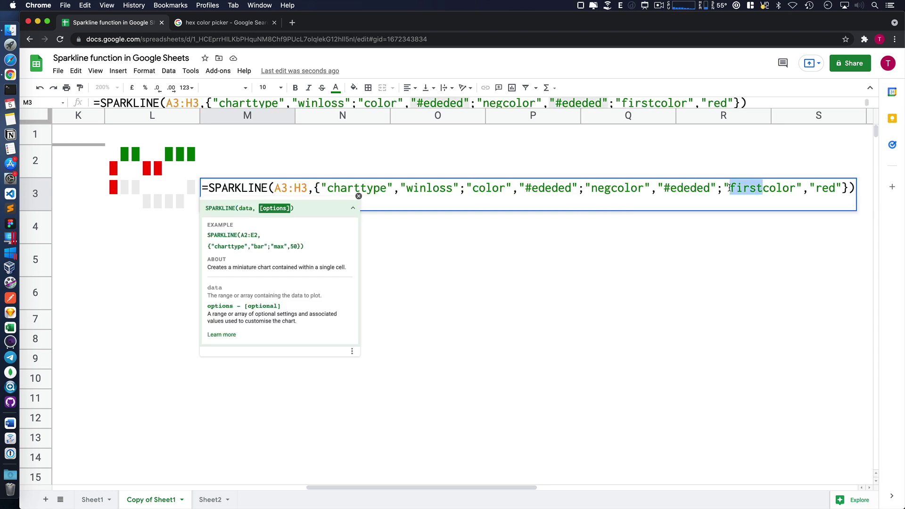
pyautogui.press('BackSpace')
pyautogui.write('last')
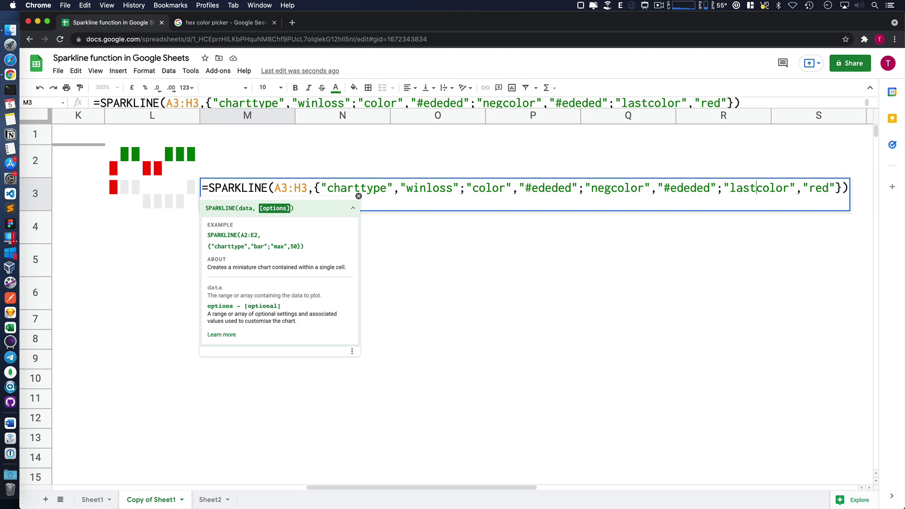
pyautogui.press('Return')
pyautogui.click(262, 194)
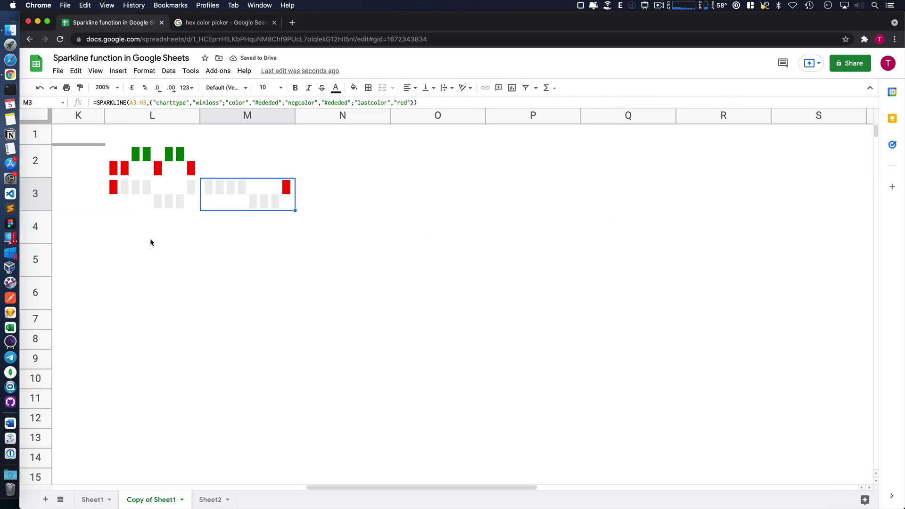
pyautogui.moveTo(173, 207)
pyautogui.mouseDown()
pyautogui.moveTo(272, 210)
pyautogui.moveTo(297, 242)
pyautogui.mouseUp()
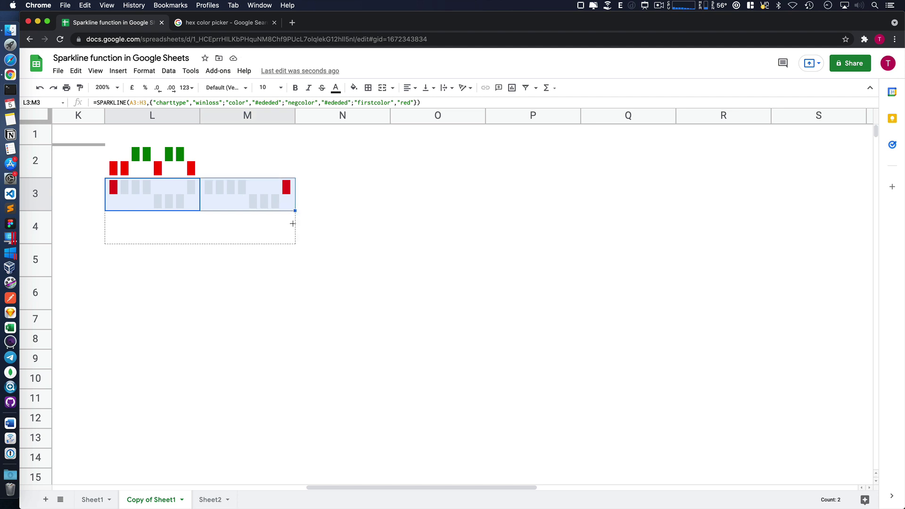
# - Copy both sparklines into row 4 and change L4's firstcolor to lowcolor, marking lowest bars red
pyautogui.click(336, 256)
pyautogui.click(153, 230)
pyautogui.doubleClick(153, 229)
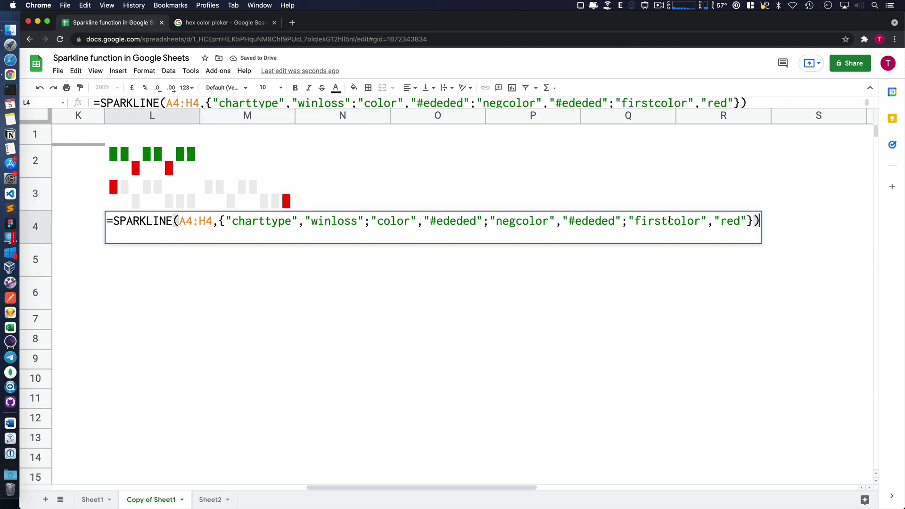
pyautogui.moveTo(668, 220); pyautogui.dragTo(635, 221)
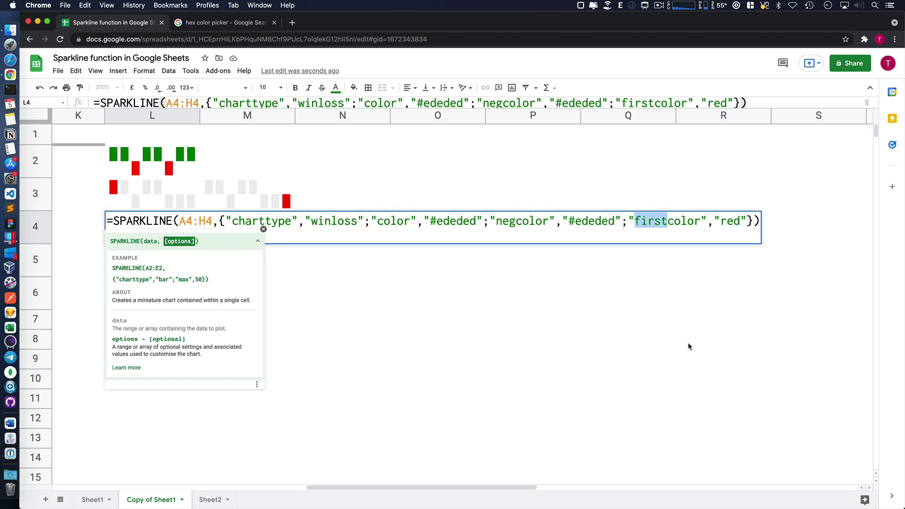
pyautogui.write('low')
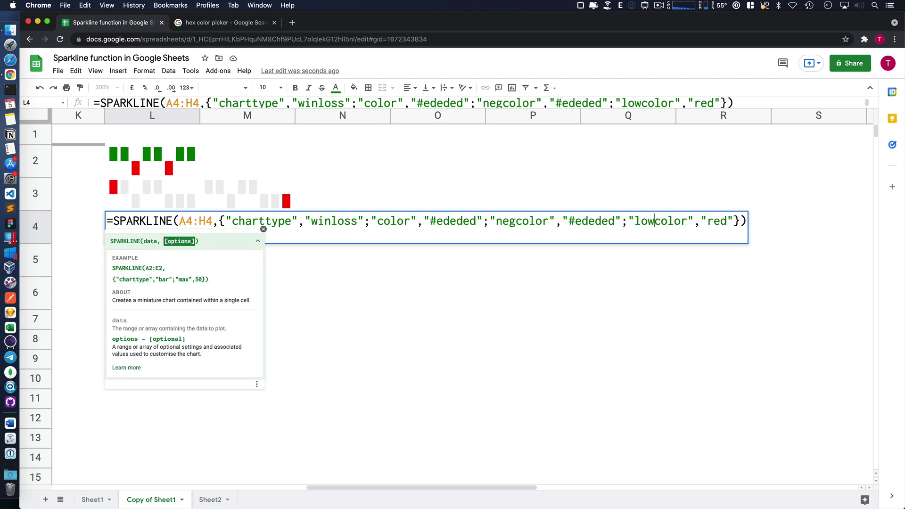
pyautogui.press('Return')
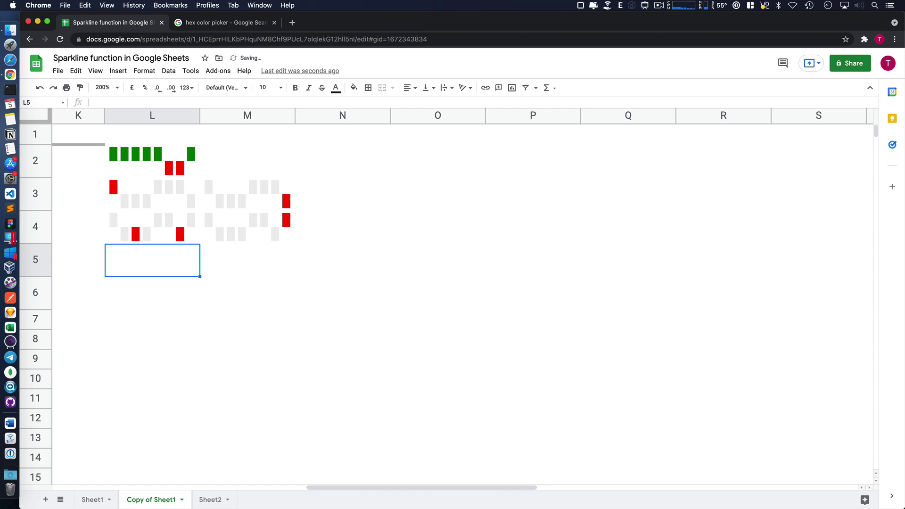
pyautogui.click(141, 230)
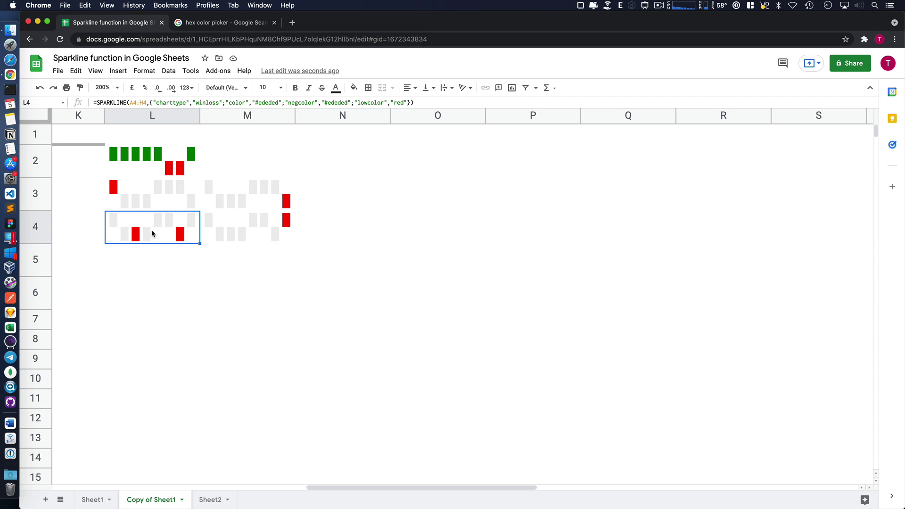
pyautogui.doubleClick(151, 231)
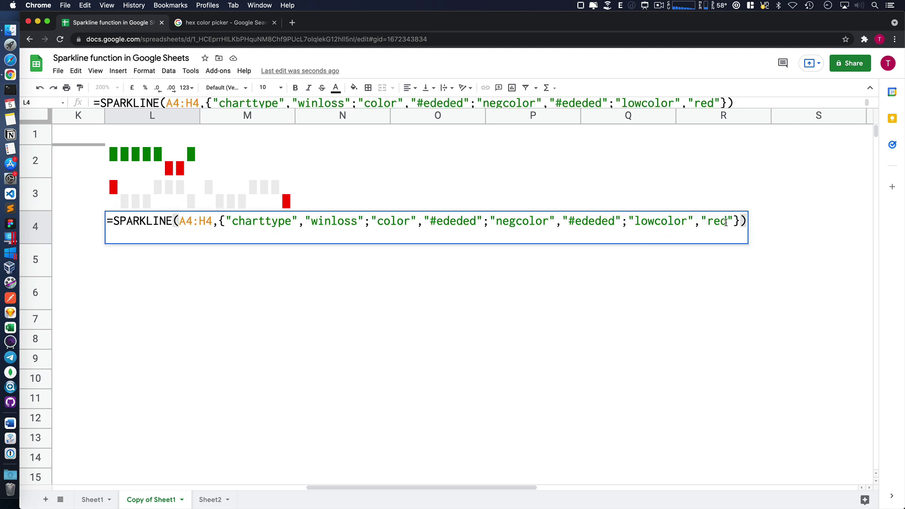
pyautogui.press('Escape')
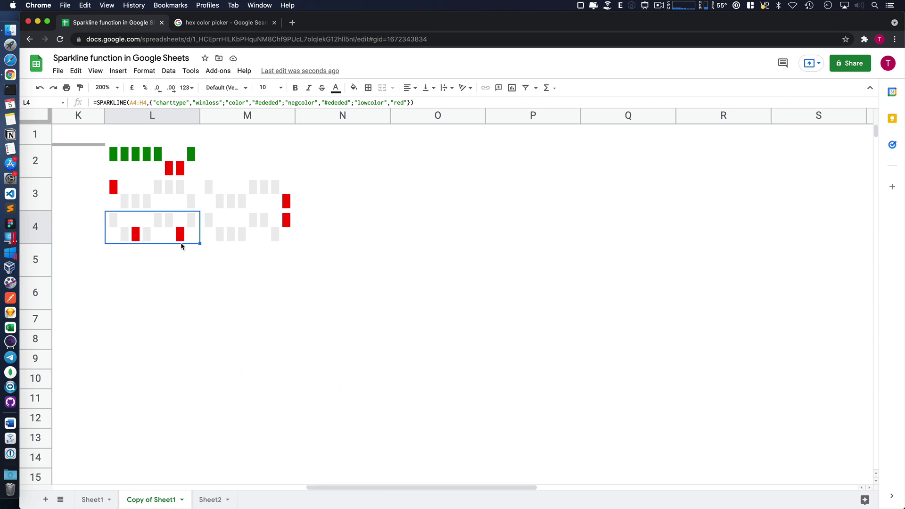
# - Check row 4's values, confirming the two -45 entries in C4 and G4 match L4's red bars
pyautogui.moveTo(350, 487); pyautogui.dragTo(97, 475)
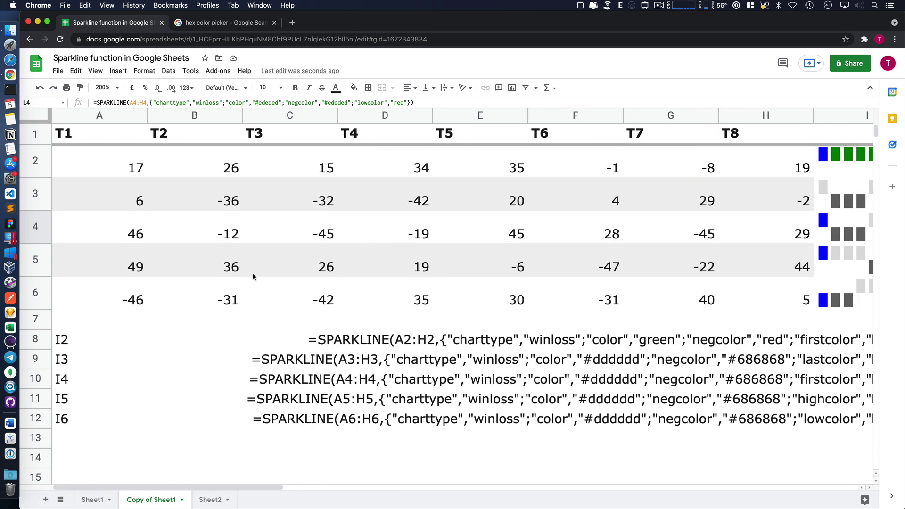
pyautogui.click(150, 242)
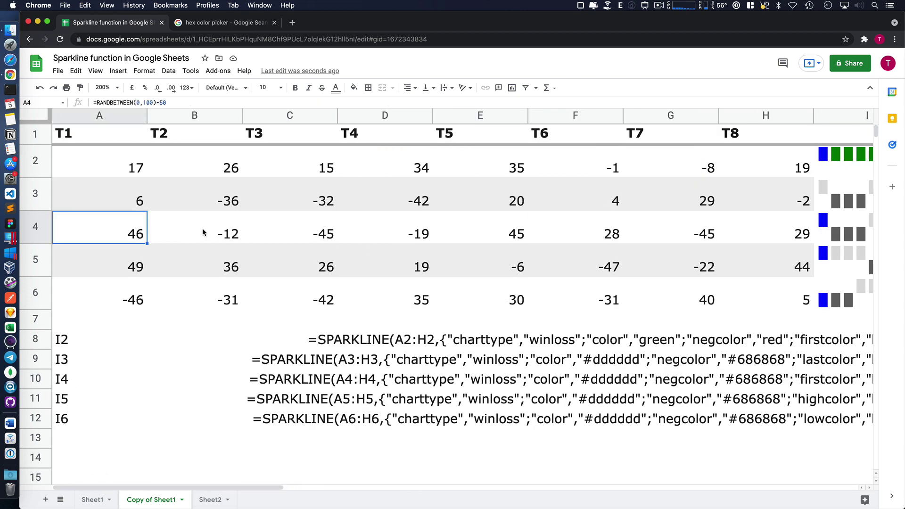
pyautogui.click(203, 229)
pyautogui.click(306, 229)
pyautogui.click(683, 231)
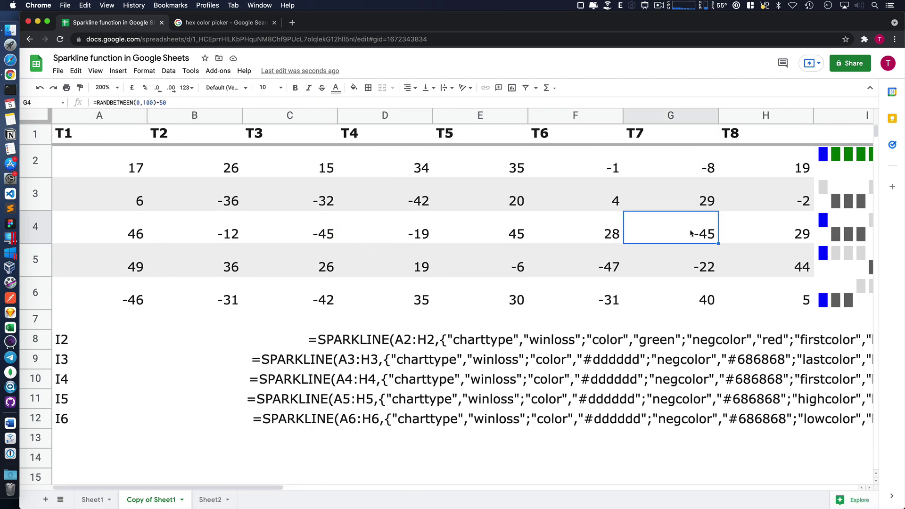
pyautogui.moveTo(289, 232); pyautogui.dragTo(674, 235)
pyautogui.click(673, 235)
pyautogui.moveTo(276, 487); pyautogui.dragTo(533, 487)
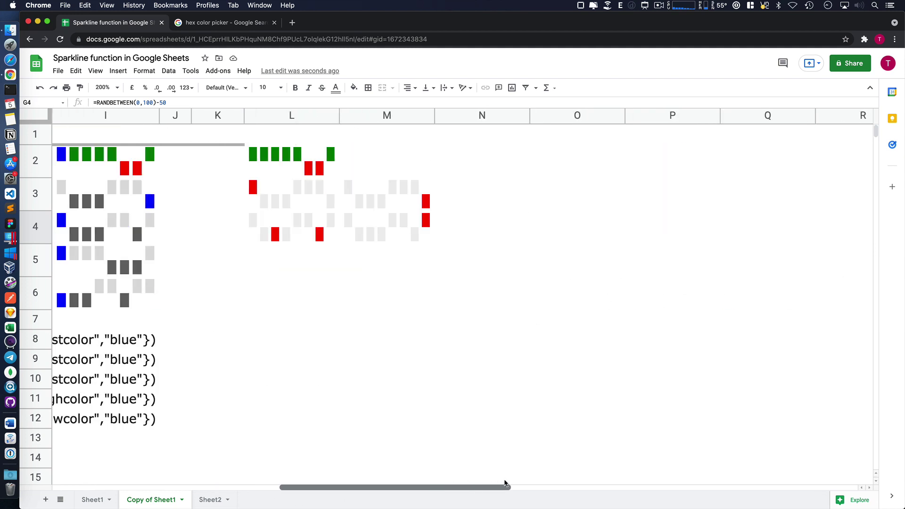
pyautogui.click(145, 236)
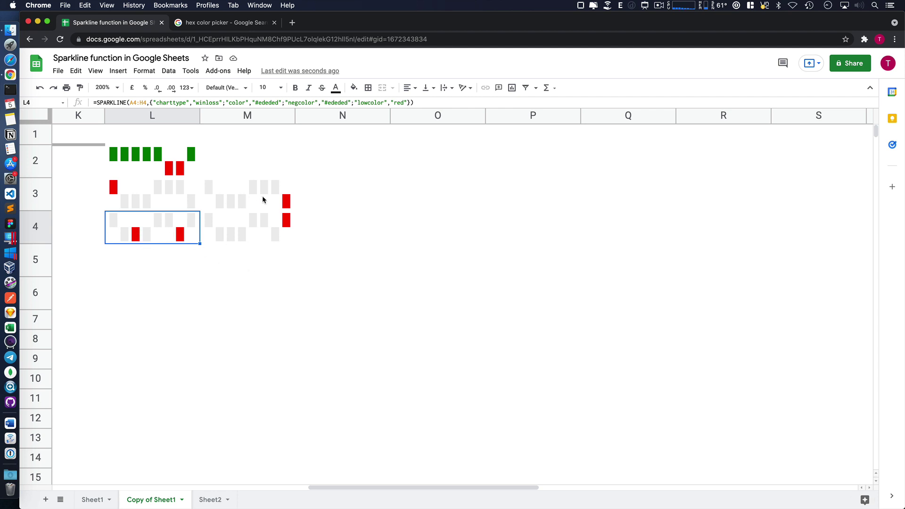
# - Change M4's lastcolor option to highcolor so its highest column shows red
pyautogui.click(414, 102)
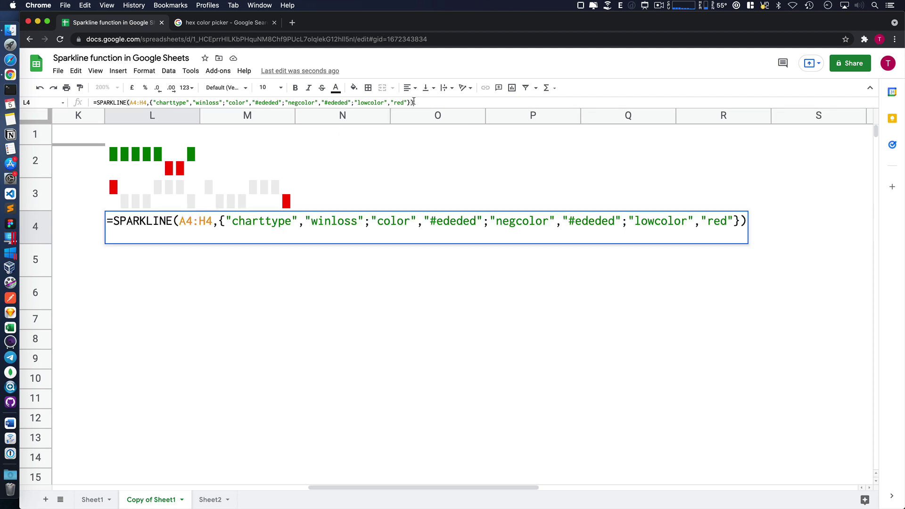
pyautogui.press('Escape')
pyautogui.click(260, 225)
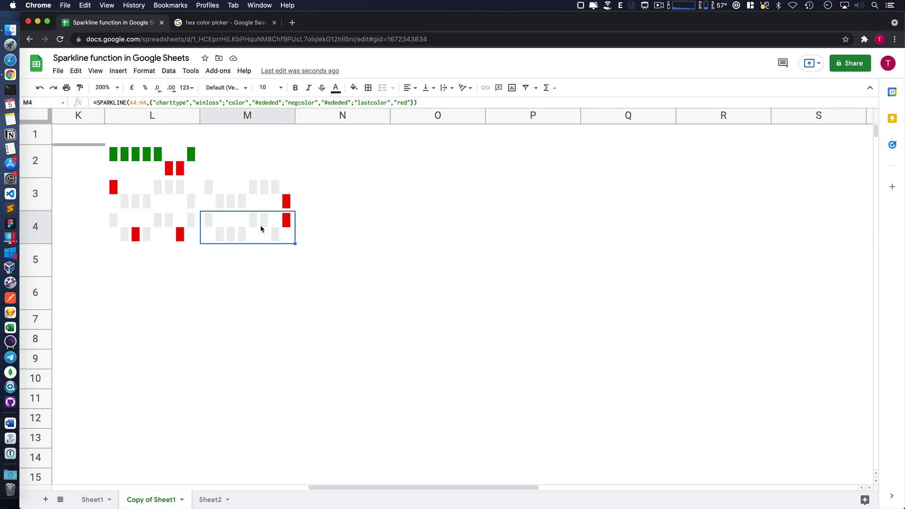
pyautogui.doubleClick(260, 225)
pyautogui.moveTo(757, 222); pyautogui.dragTo(732, 223)
pyautogui.write('hi')
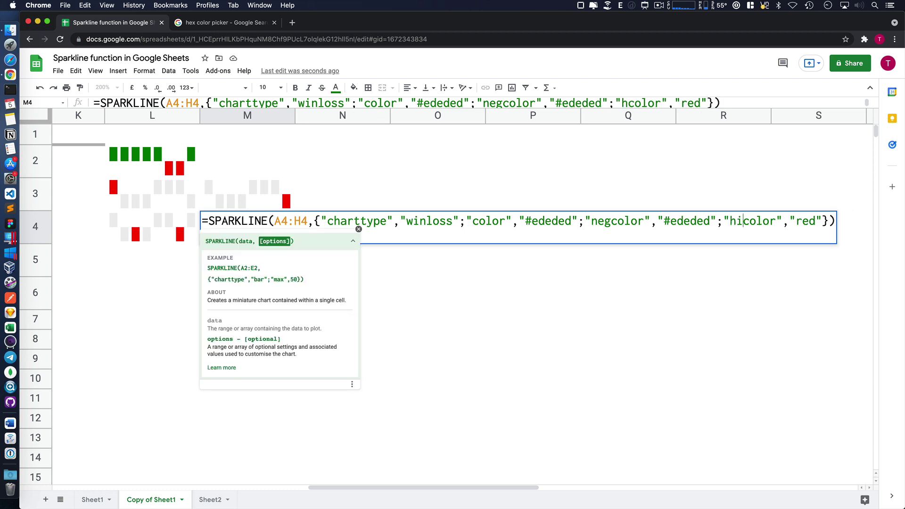
pyautogui.write('gh')
pyautogui.press('Return')
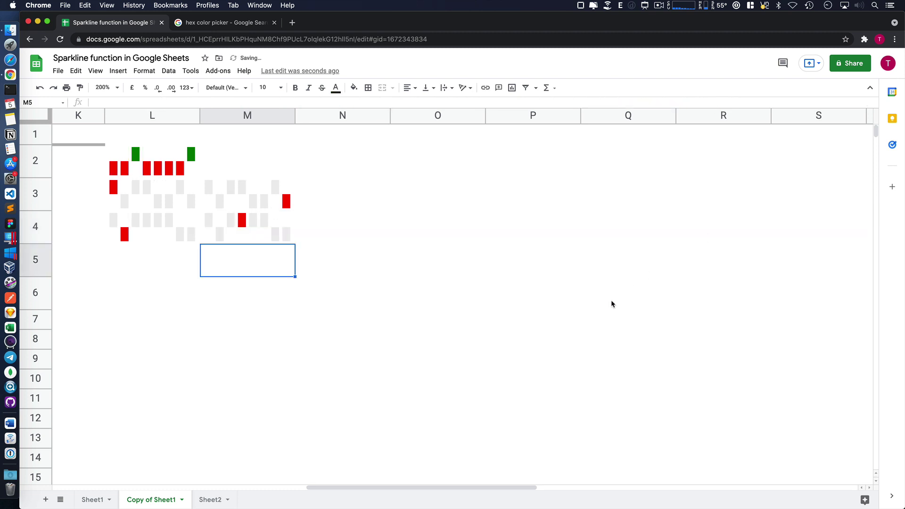
pyautogui.click(259, 227)
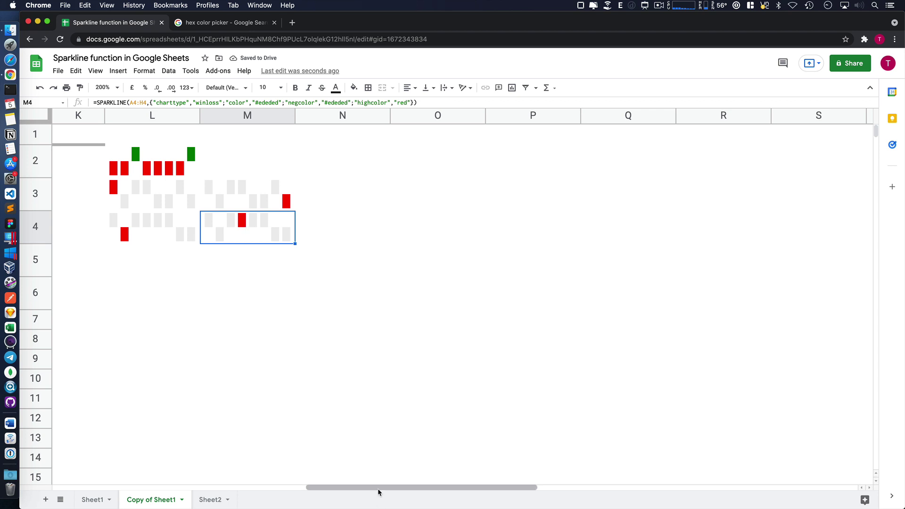
# - Open the full SPARKLINE help article from L4's formula help popup
pyautogui.moveTo(380, 488)
pyautogui.mouseDown()
pyautogui.moveTo(167, 494)
pyautogui.moveTo(269, 493)
pyautogui.mouseUp()
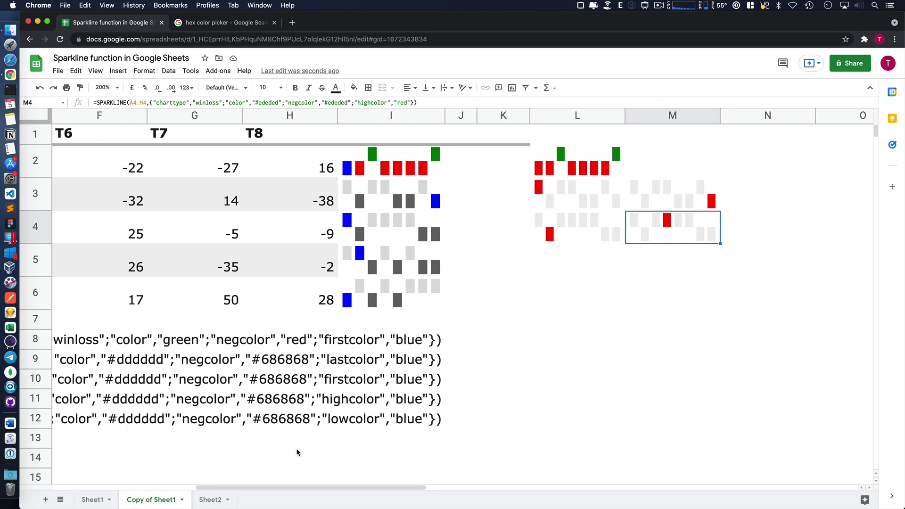
pyautogui.click(580, 239)
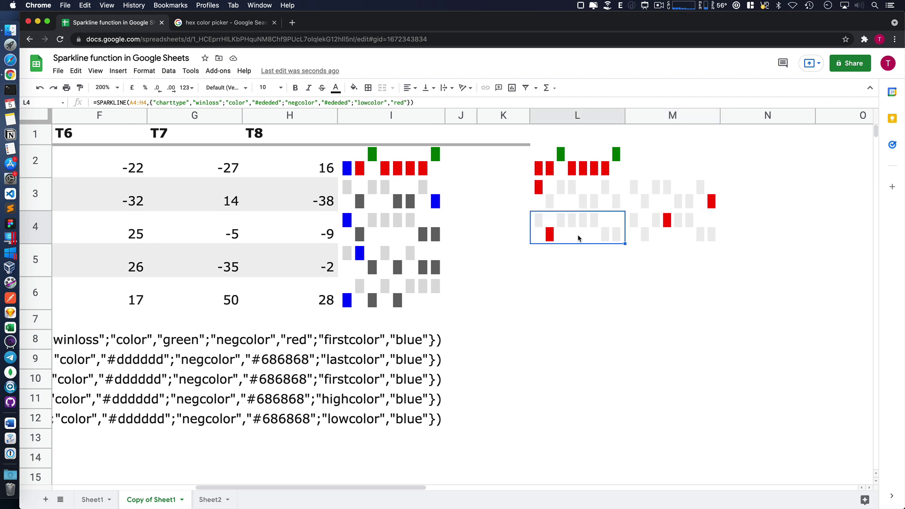
pyautogui.doubleClick(577, 236)
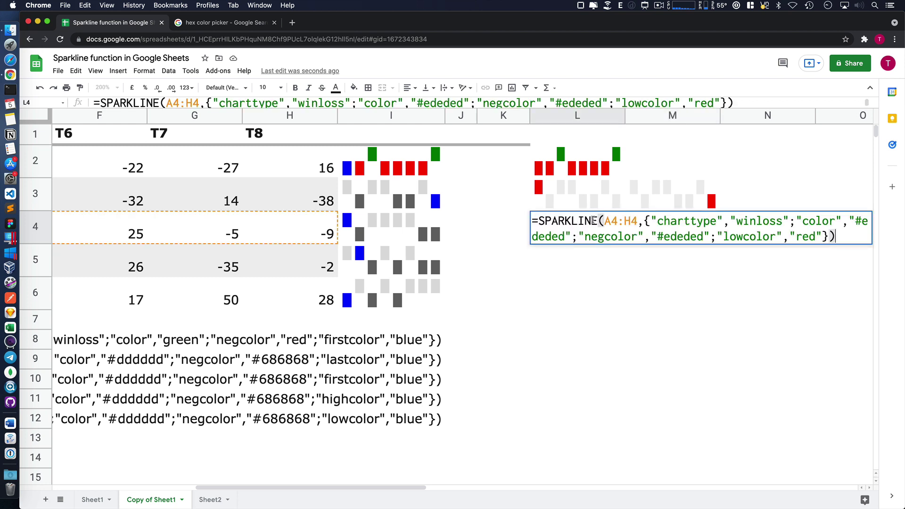
pyautogui.click(604, 221)
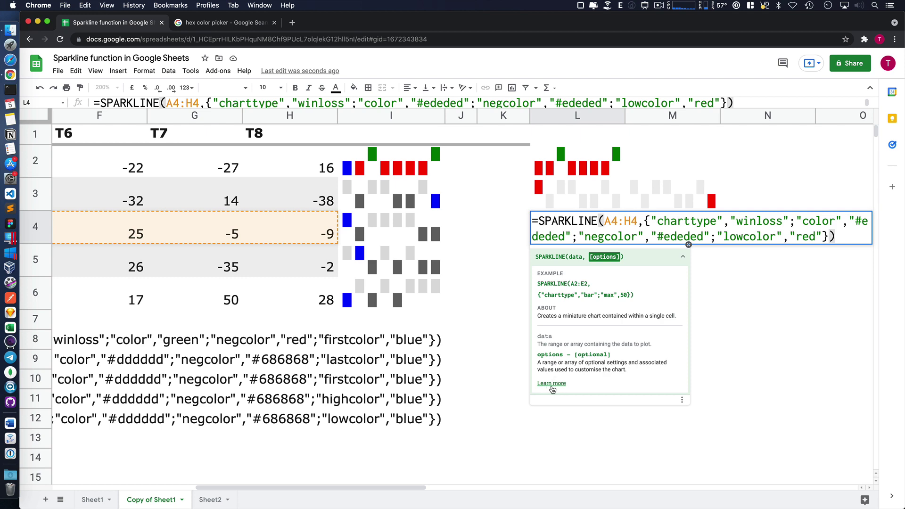
pyautogui.click(552, 384)
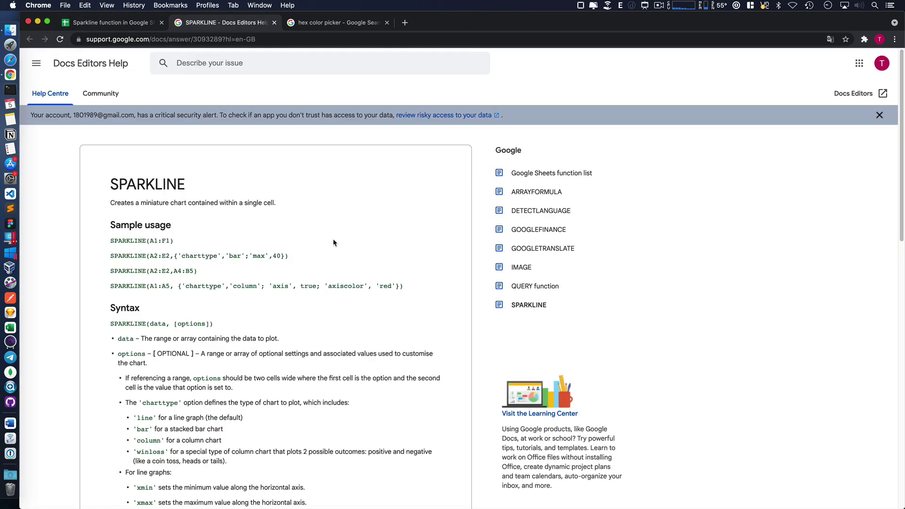
pyautogui.scroll(-2, 334, 241)
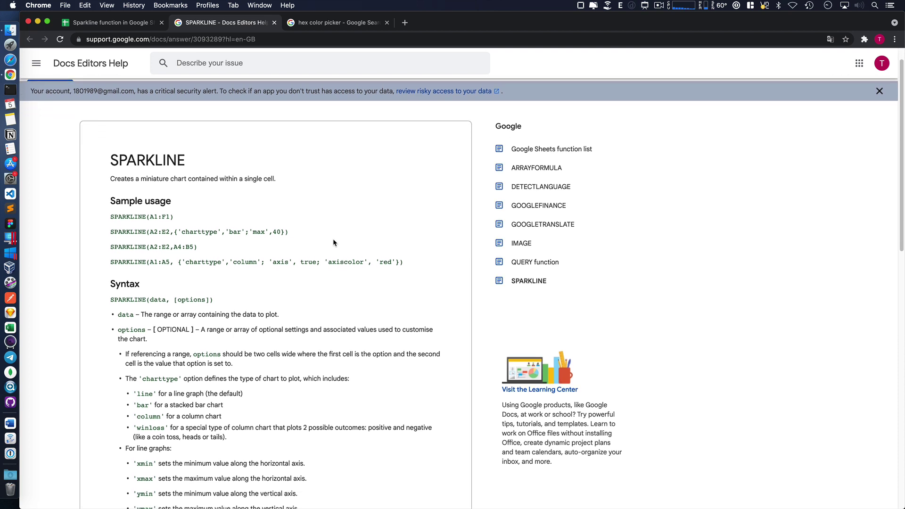
pyautogui.scroll(-1, 333, 243)
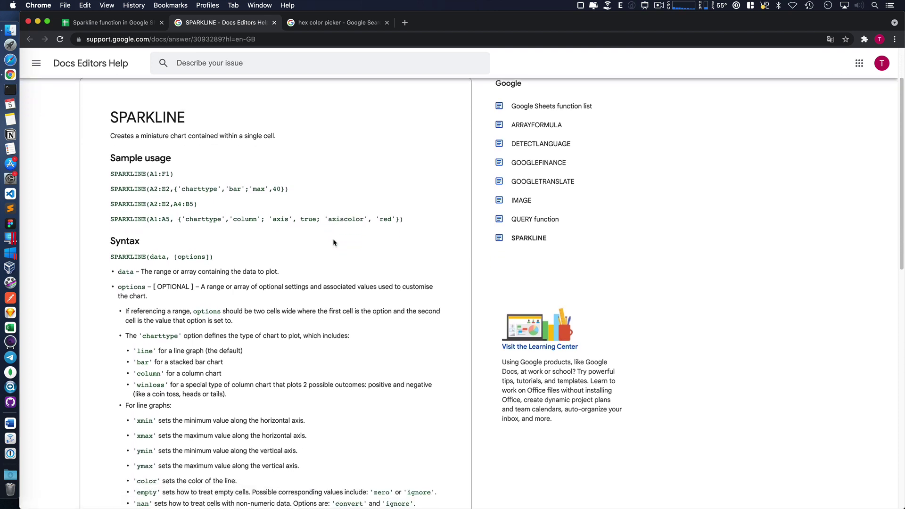
pyautogui.scroll(-2, 333, 243)
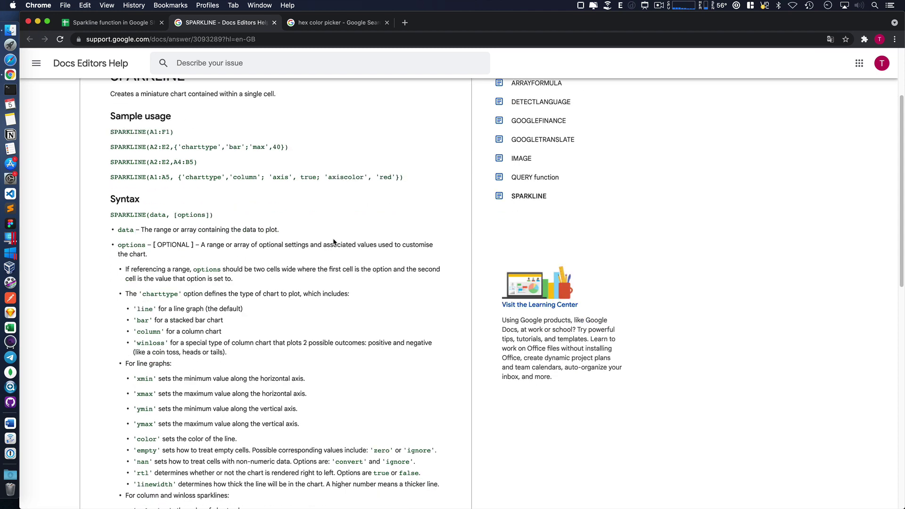
pyautogui.scroll(-1, 334, 242)
pyautogui.scroll(-1, 334, 241)
pyautogui.scroll(-1, 335, 241)
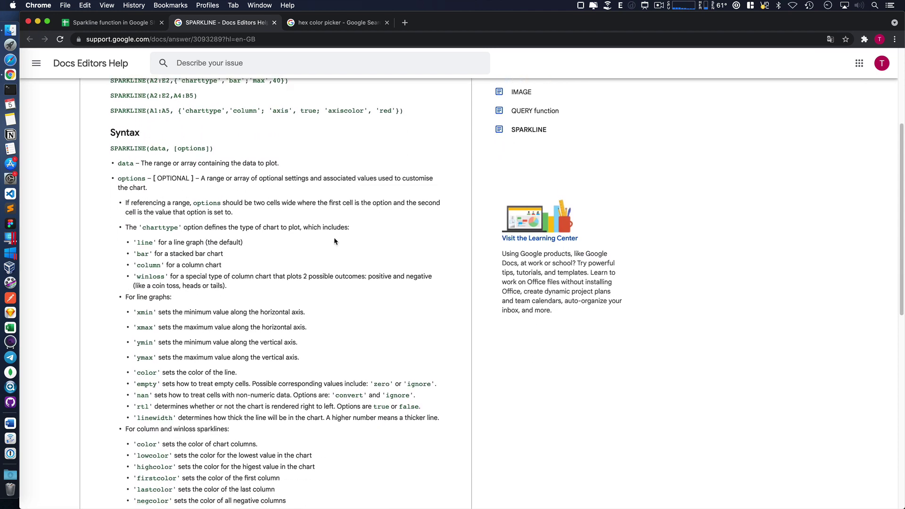
pyautogui.scroll(-1, 335, 241)
pyautogui.scroll(-1, 335, 241)
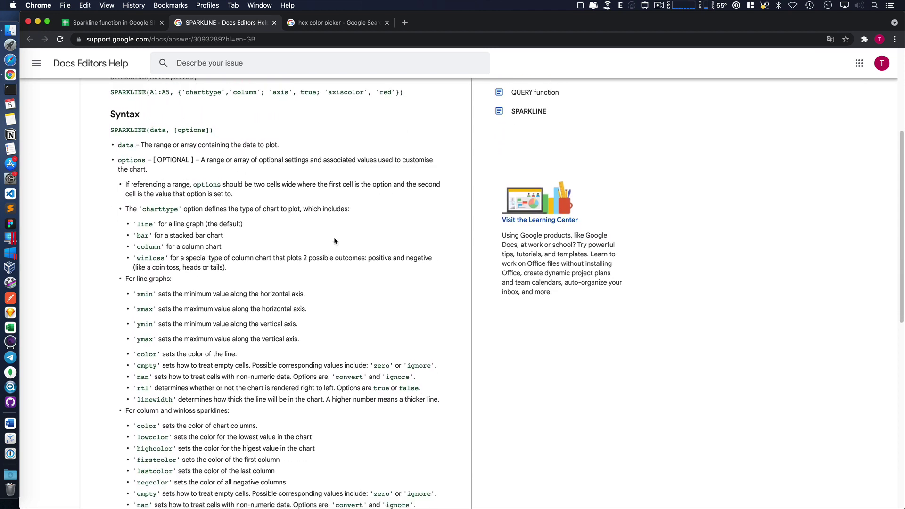
pyautogui.scroll(-4, 334, 241)
pyautogui.scroll(-2, 335, 240)
pyautogui.scroll(-1, 335, 240)
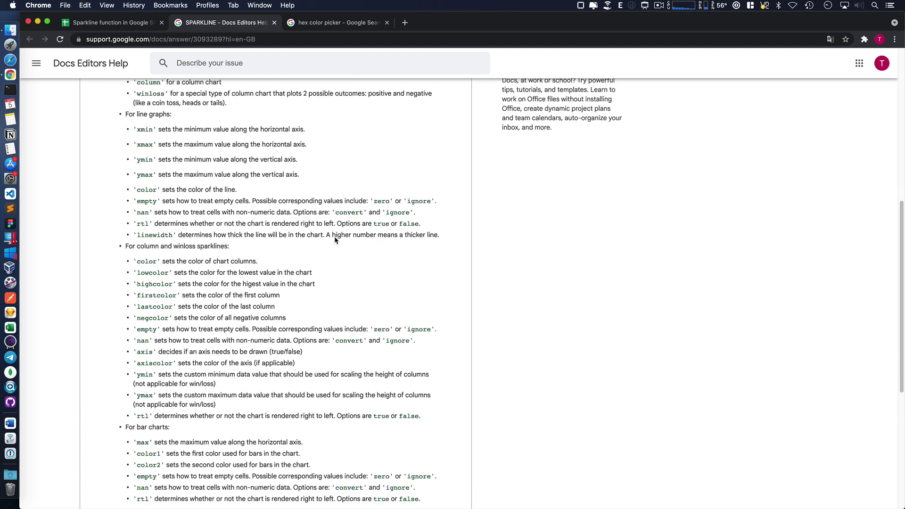
pyautogui.scroll(-3, 334, 238)
pyautogui.scroll(-5, 335, 237)
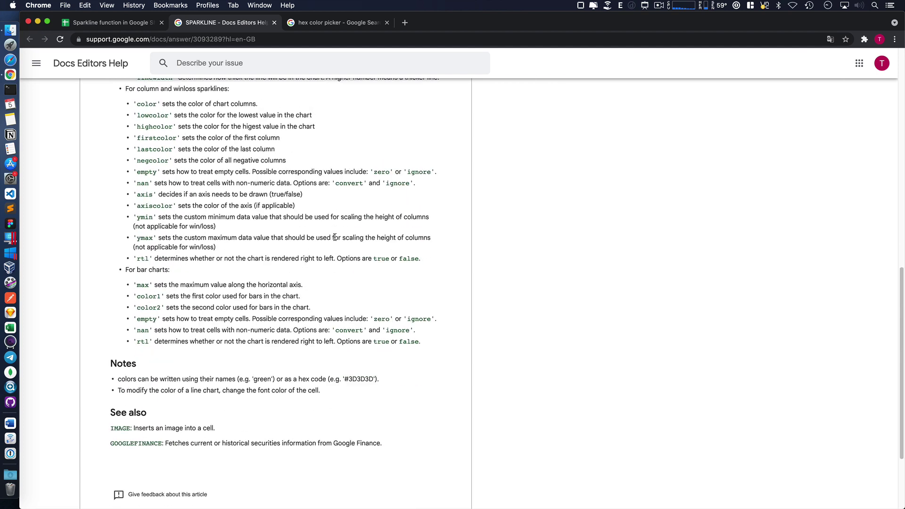
pyautogui.scroll(5, 180, 248)
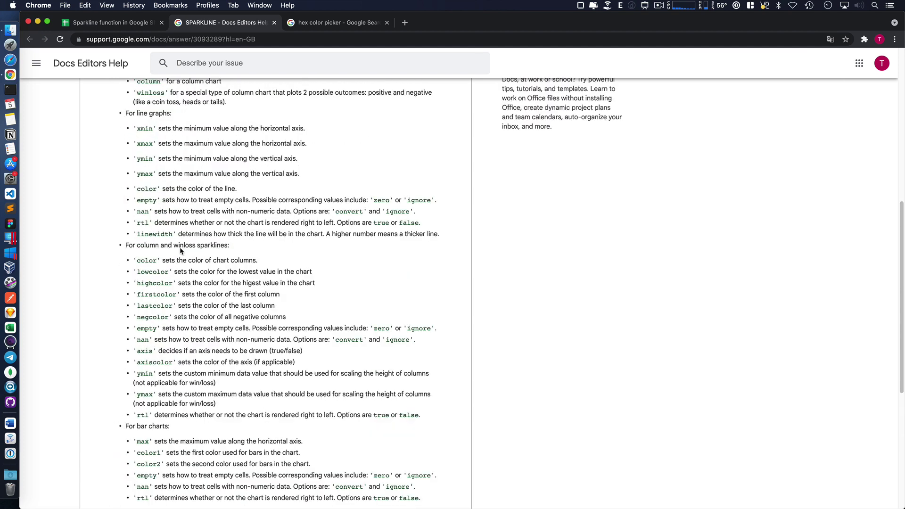
pyautogui.scroll(1, 186, 252)
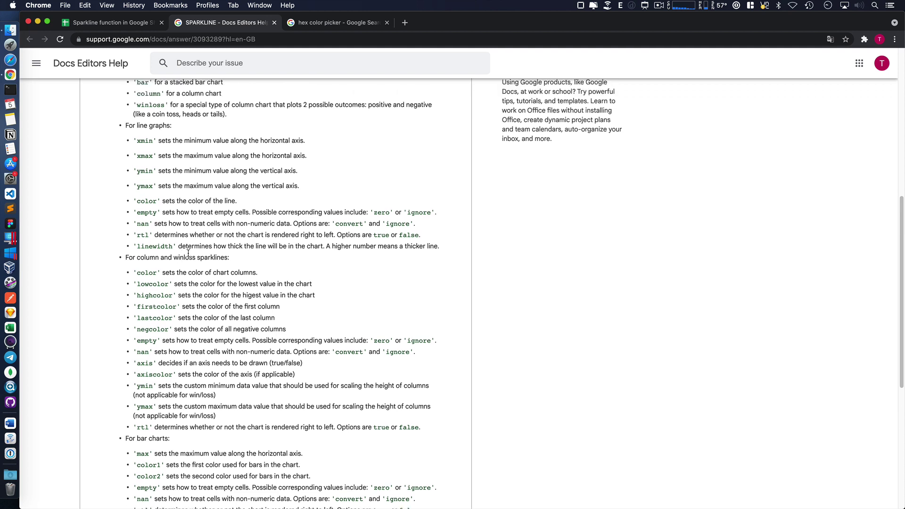
pyautogui.scroll(1, 188, 253)
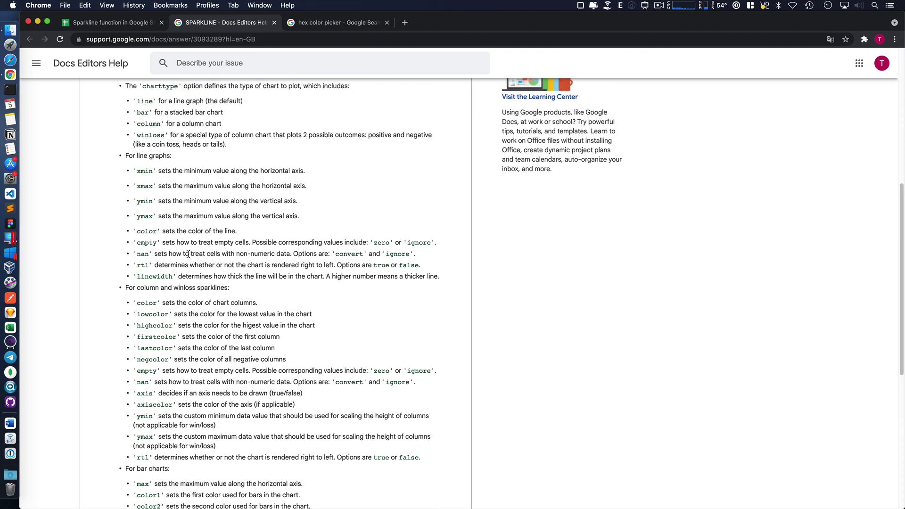
pyautogui.scroll(3, 188, 254)
pyautogui.scroll(1, 188, 254)
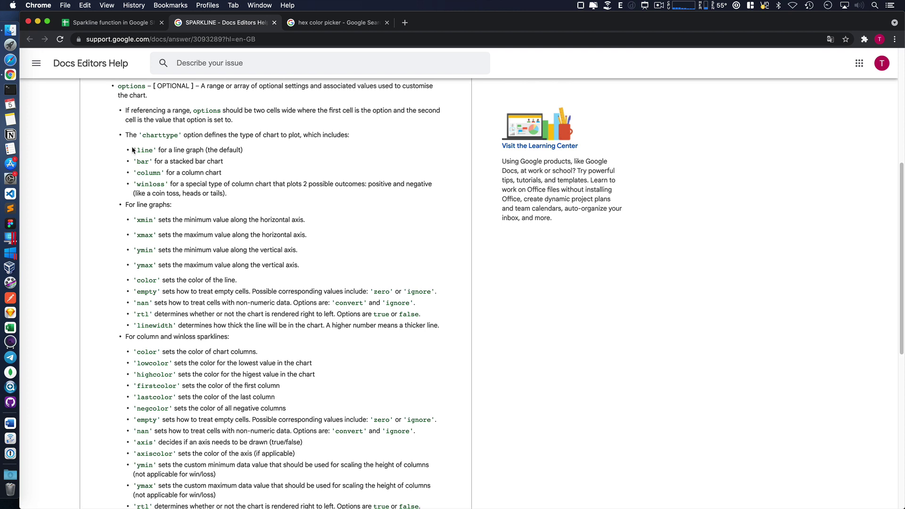
pyautogui.moveTo(127, 134); pyautogui.dragTo(278, 134)
pyautogui.click(285, 172)
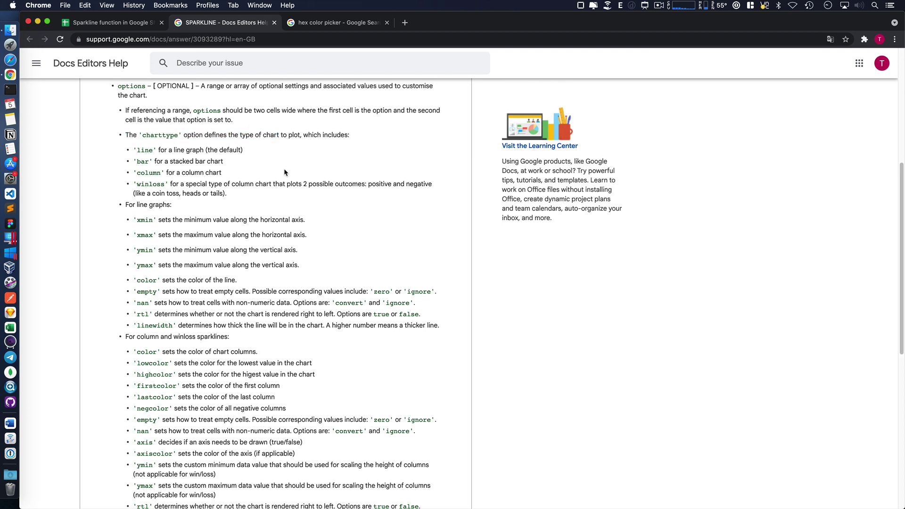